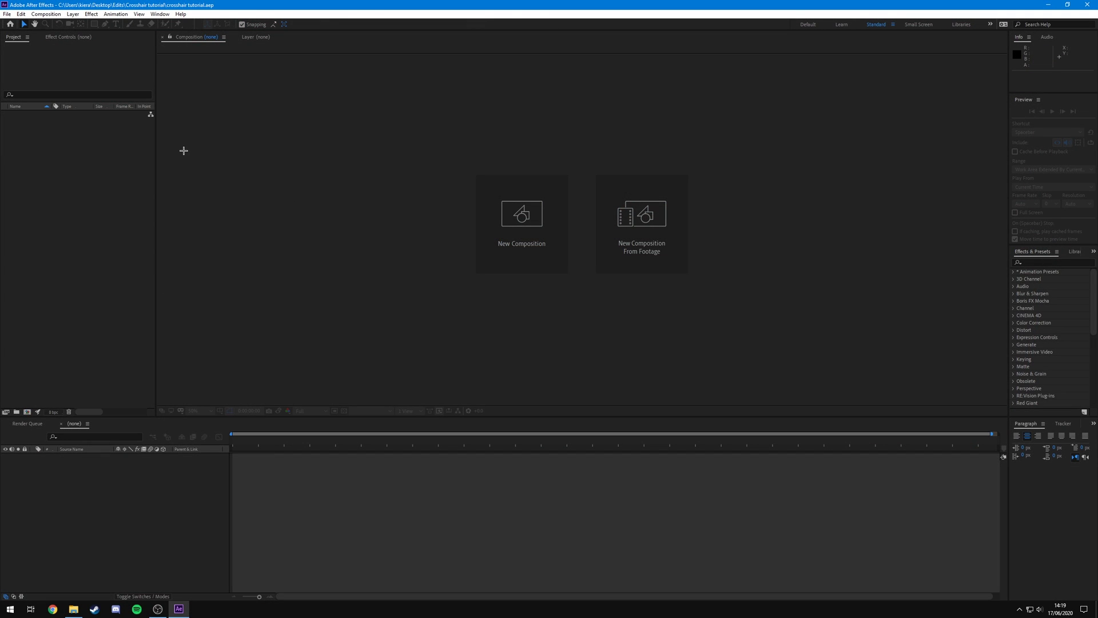
Step: Create a new composition named "tutorial"
click(521, 223)
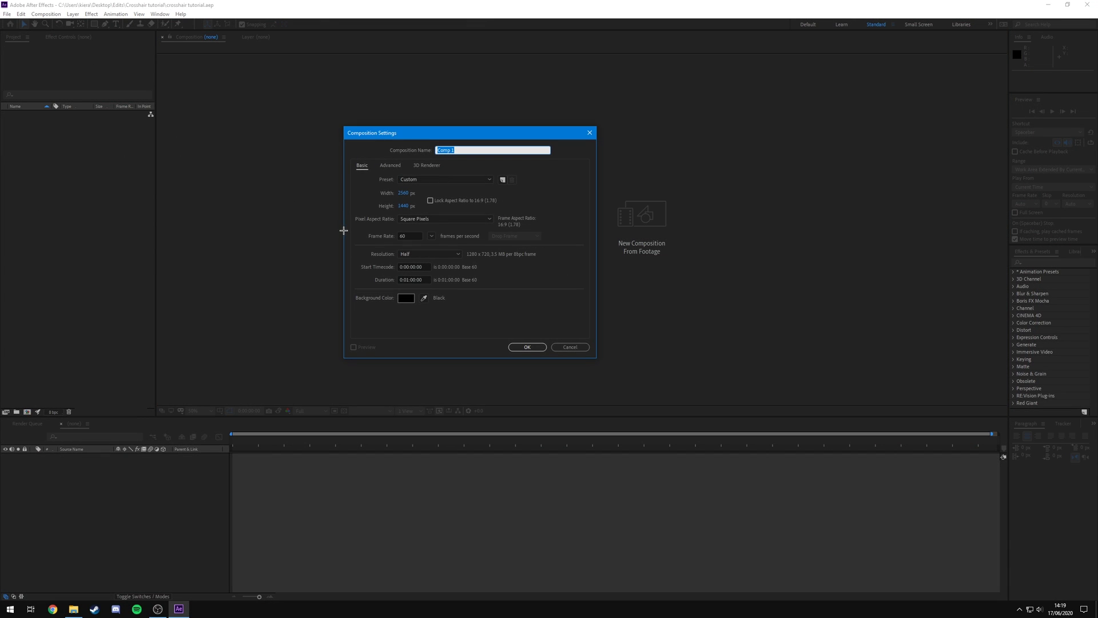
drag(402, 134, 336, 166)
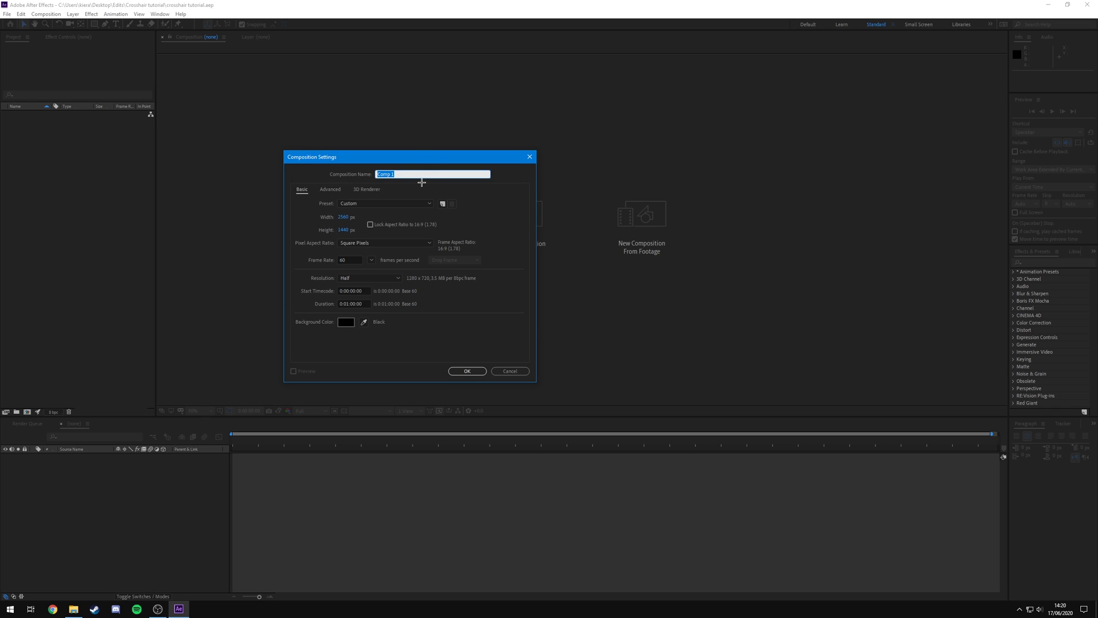
text(tutorial)
click(467, 370)
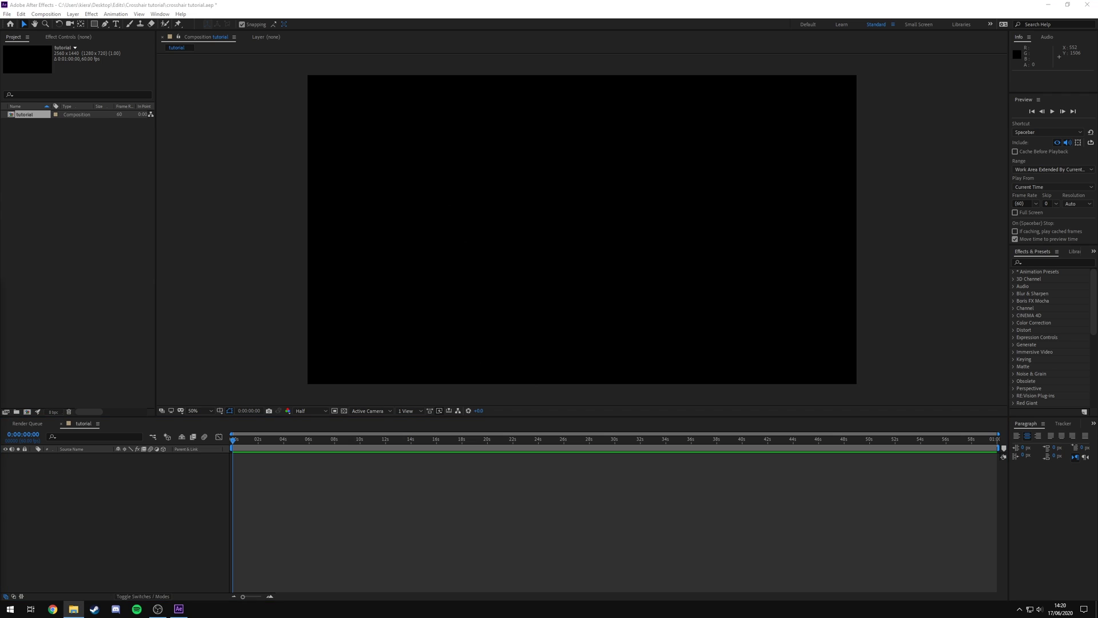
Step: Import operatorkillfortutorial.mp4, add it to the tutorial composition and slide the layer earlier so it ends at about 19 seconds
drag(2, 246, 106, 250)
drag(30, 114, 140, 538)
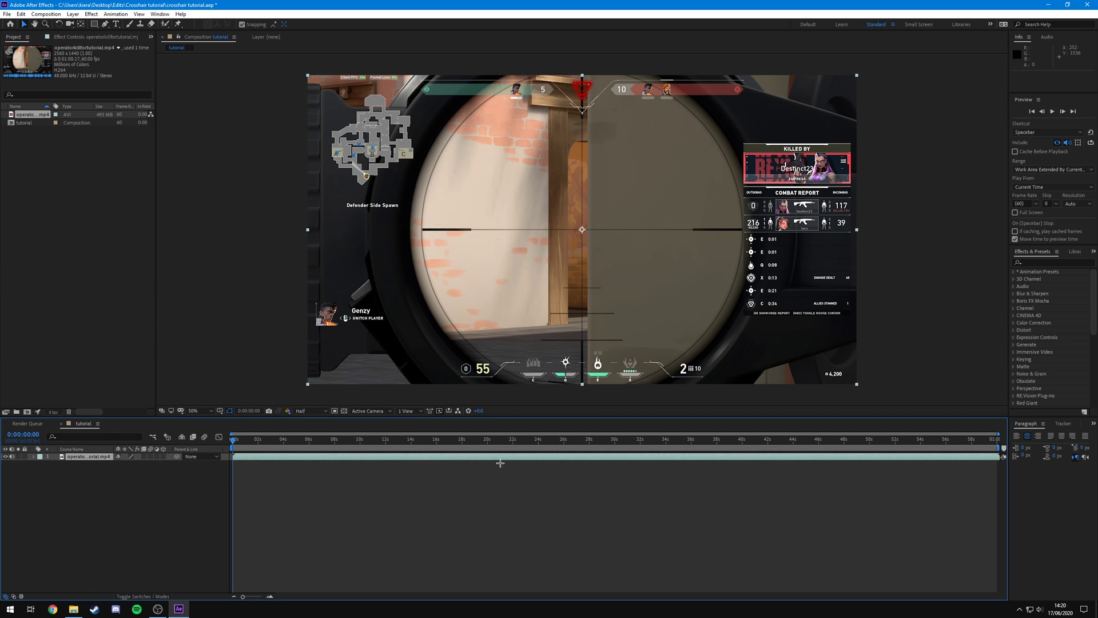
drag(500, 462, 24, 465)
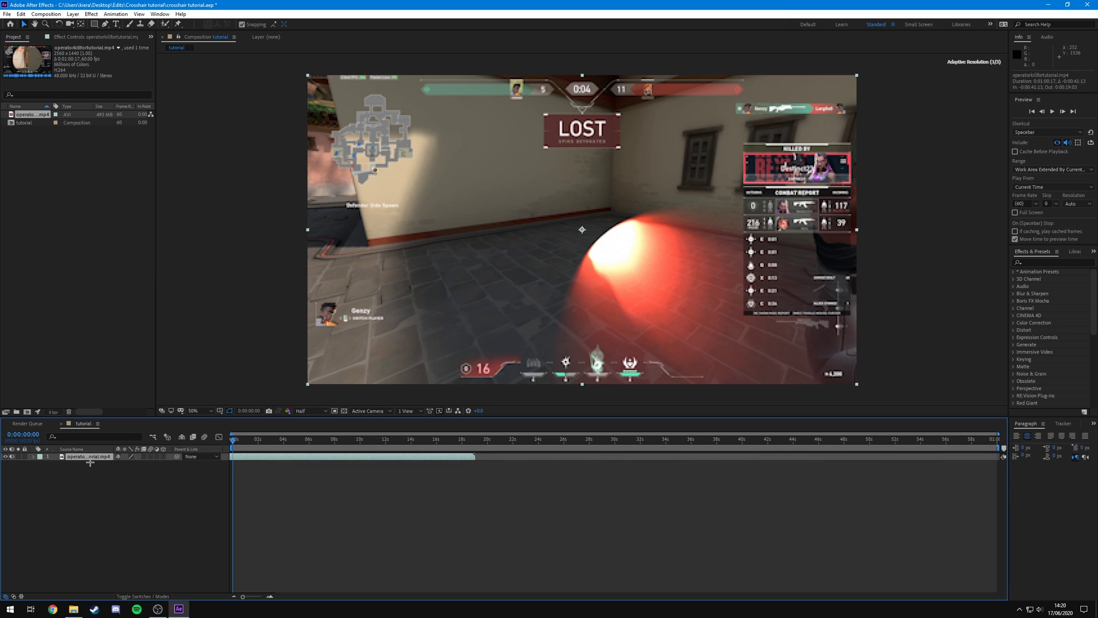
Step: Split the gameplay clip at 0:00:16:08 and delete the part before the cut
mouse_move(436, 439)
mouse_down()
mouse_move(466, 439)
mouse_move(438, 439)
mouse_up()
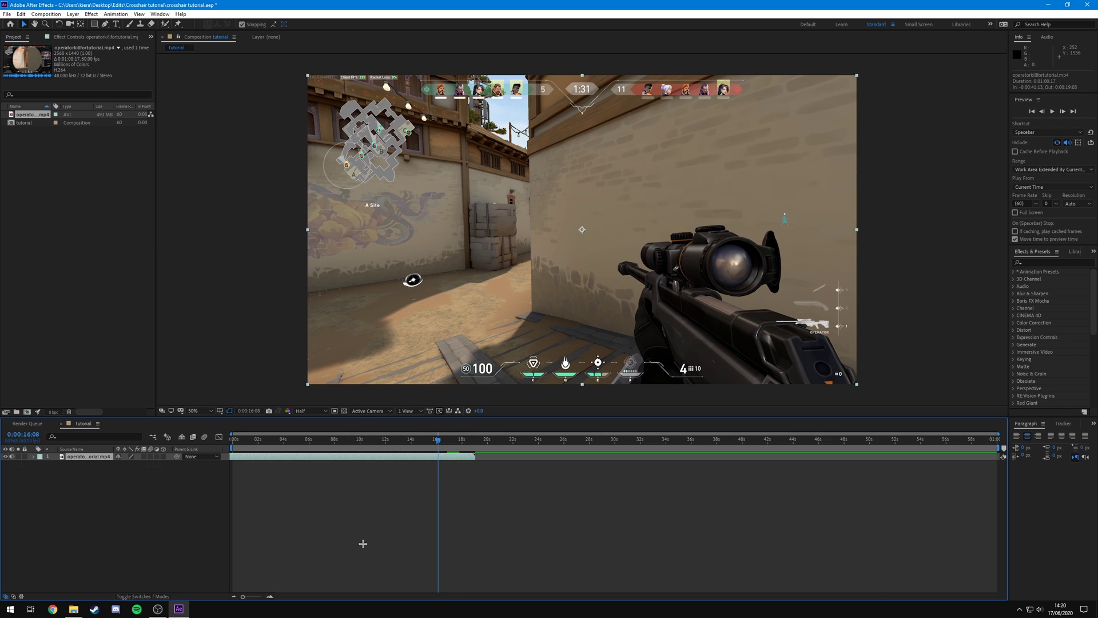
key(ctrl+shift+d)
click(423, 462)
key(Delete)
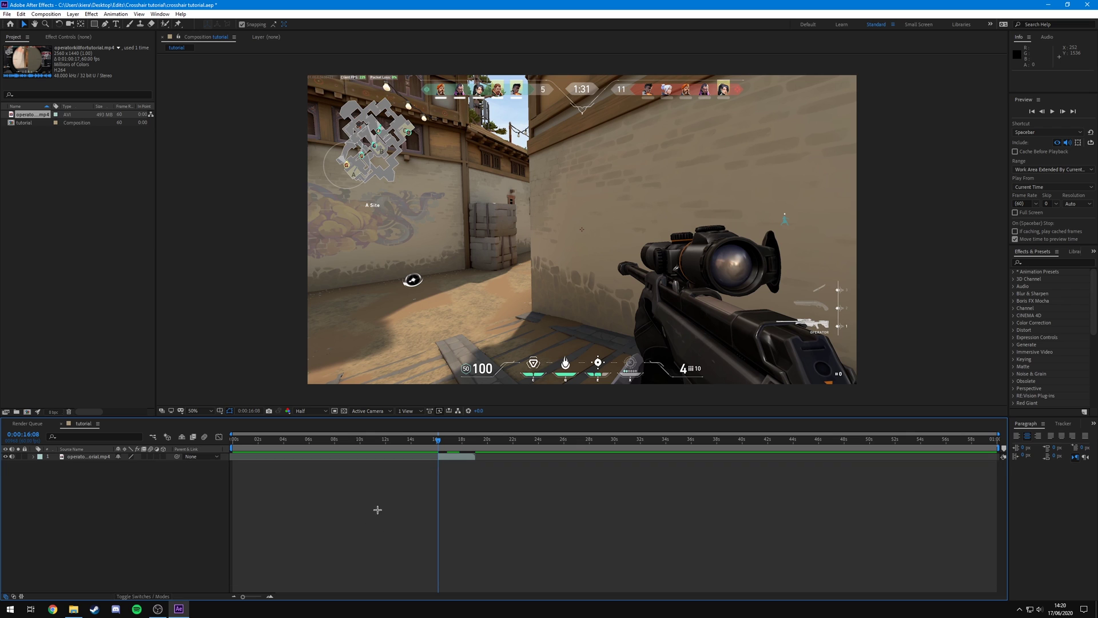
Step: Move the remaining clip to the start of the composition
drag(458, 457, 257, 444)
click(233, 440)
key(=)
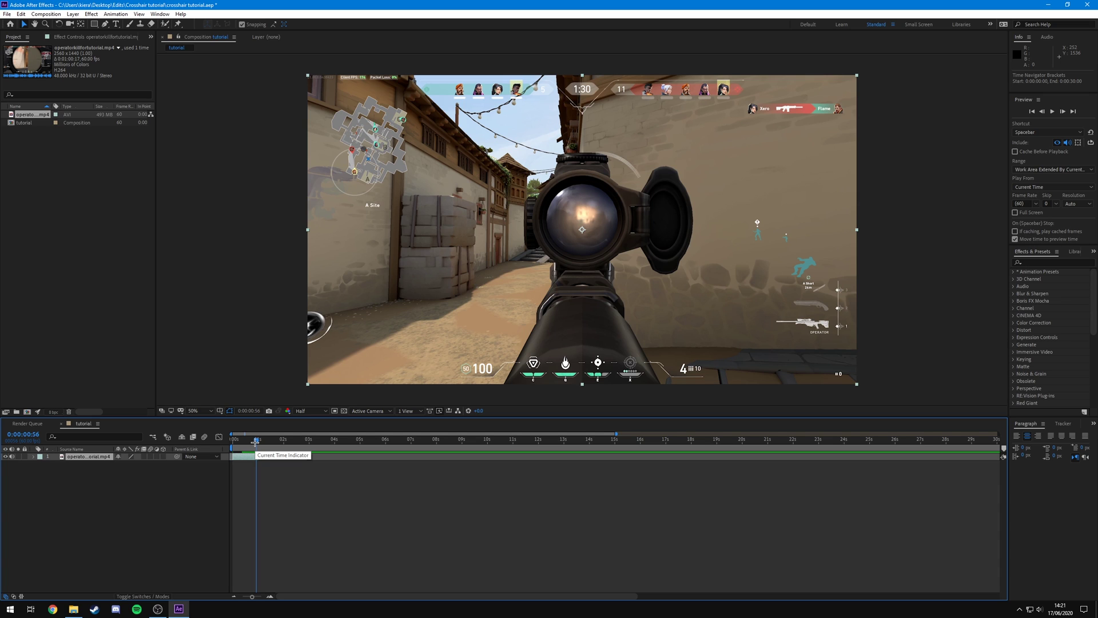
Step: Split the clip at 0:00:01:00, on the frame where the scope first fills the view
key(Page_Down)
key(Page_Down)
key(Page_Down)
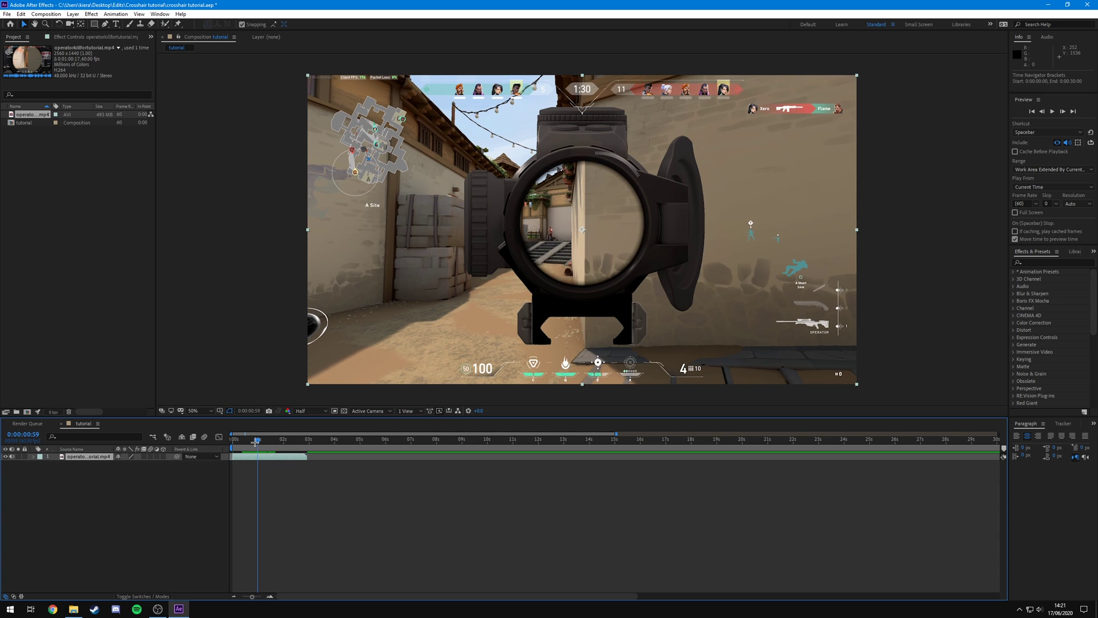
key(Page_Down)
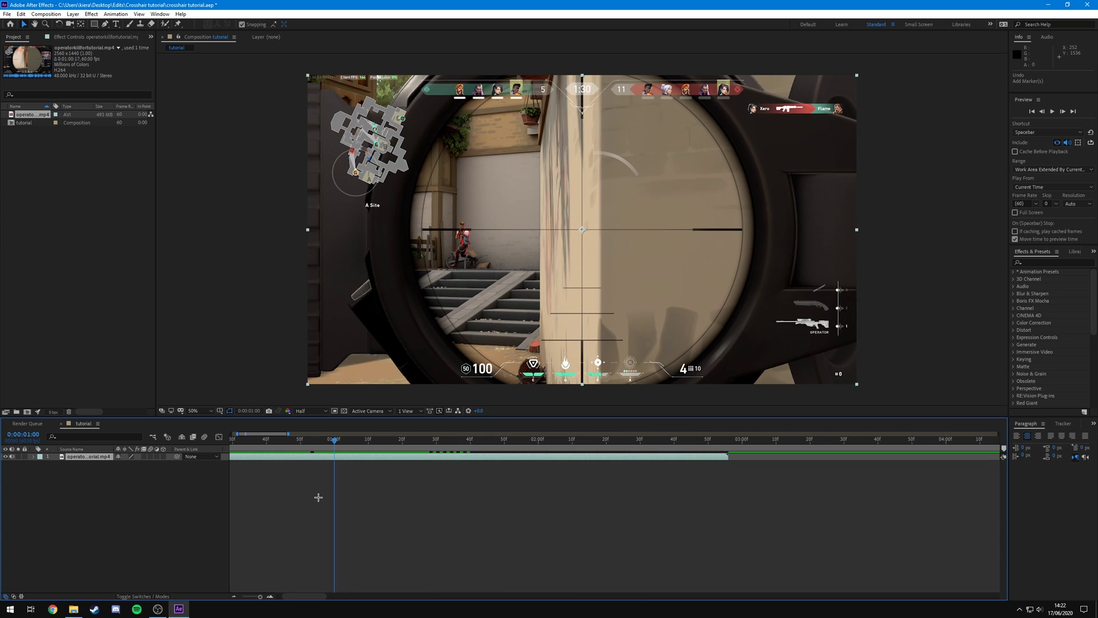
key(ctrl+shift+d)
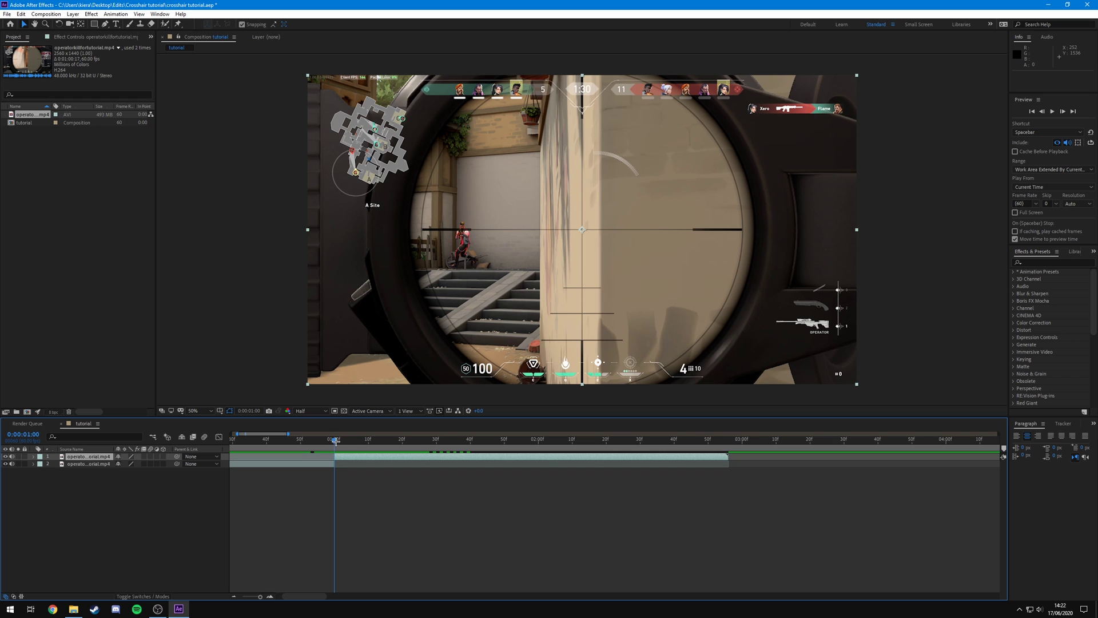
Step: Split the scoped part of the clip at 0:00:01:19, on its last frame before the view leaves the scope
drag(335, 441, 404, 484)
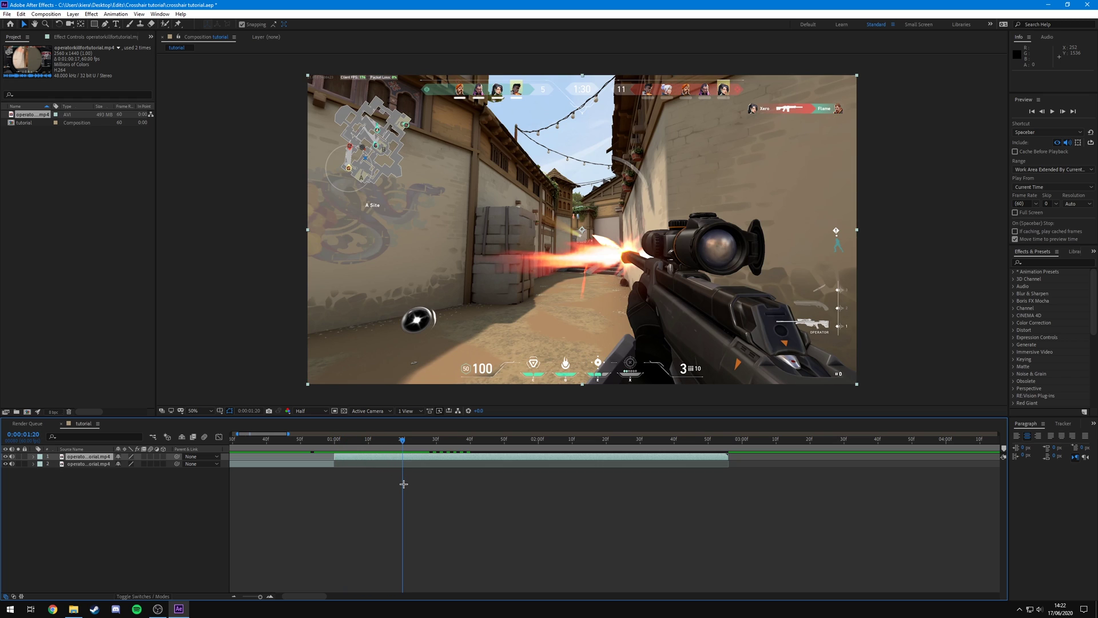
key(Page_Up)
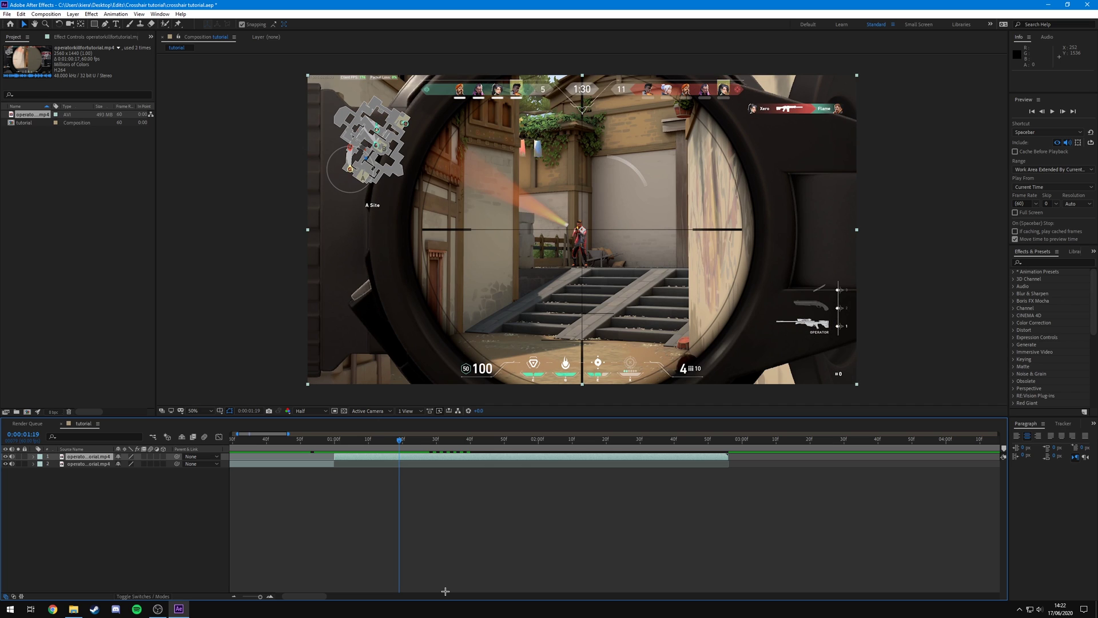
key(ctrl+shift+d)
Step: Draw a circular Ellipse tool mask on the middle scoped segment, about as large as the scope lens
click(381, 463)
key(i)
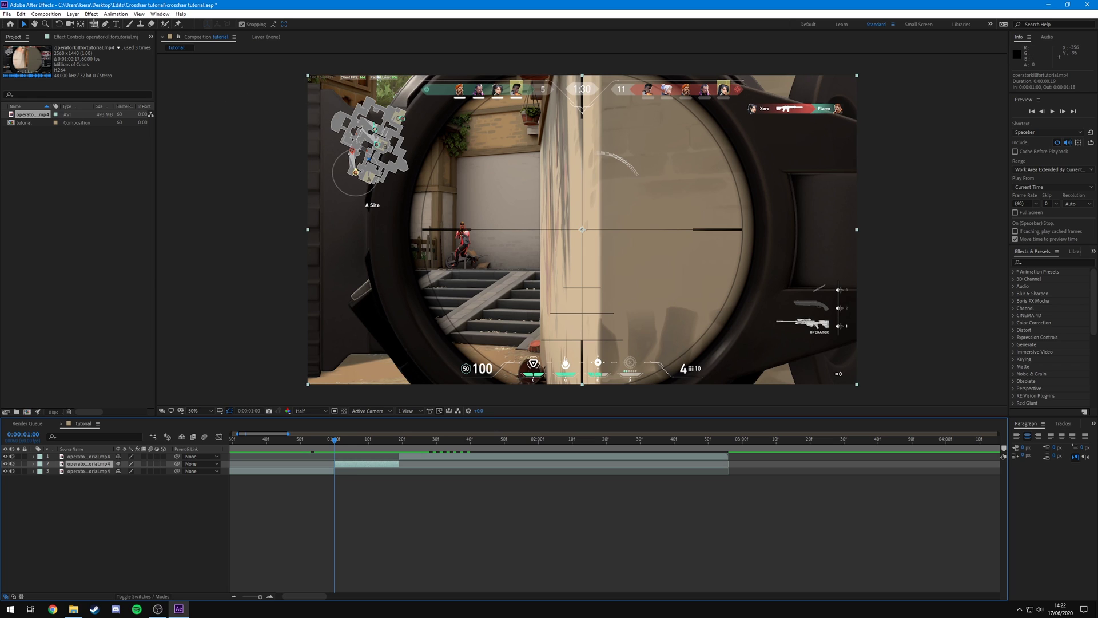
click(94, 23)
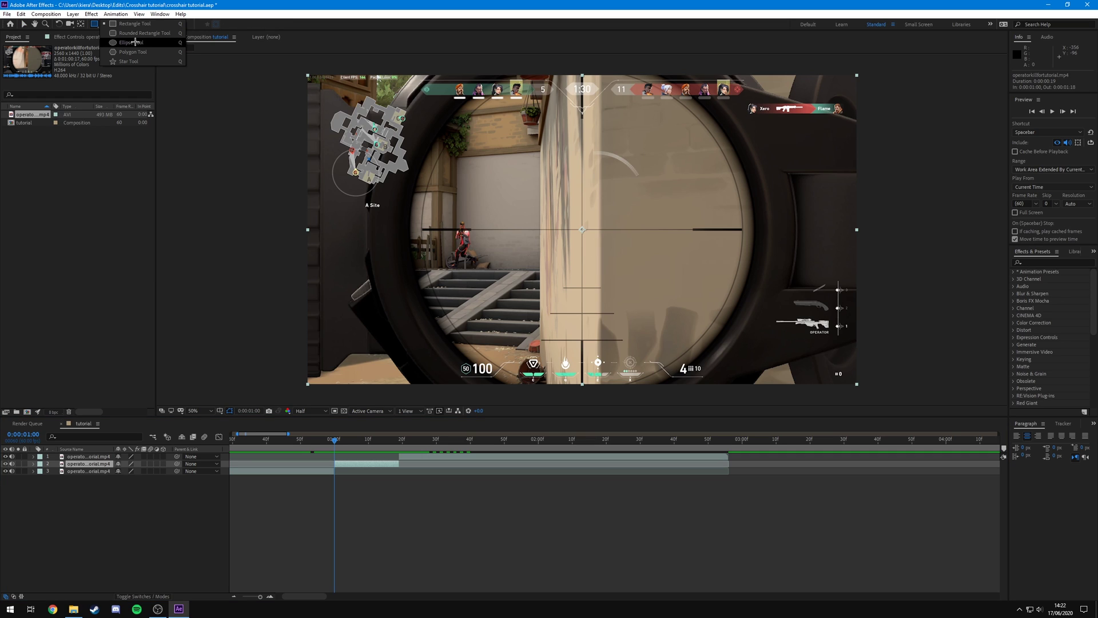
click(135, 43)
click(69, 464)
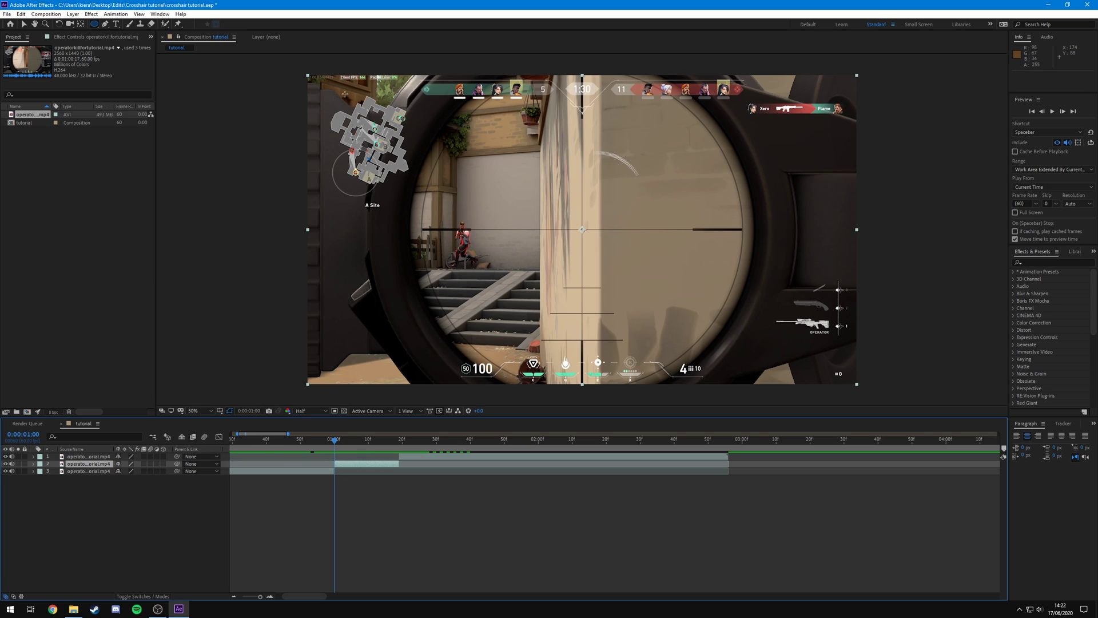
click(346, 93)
drag(345, 94, 653, 248)
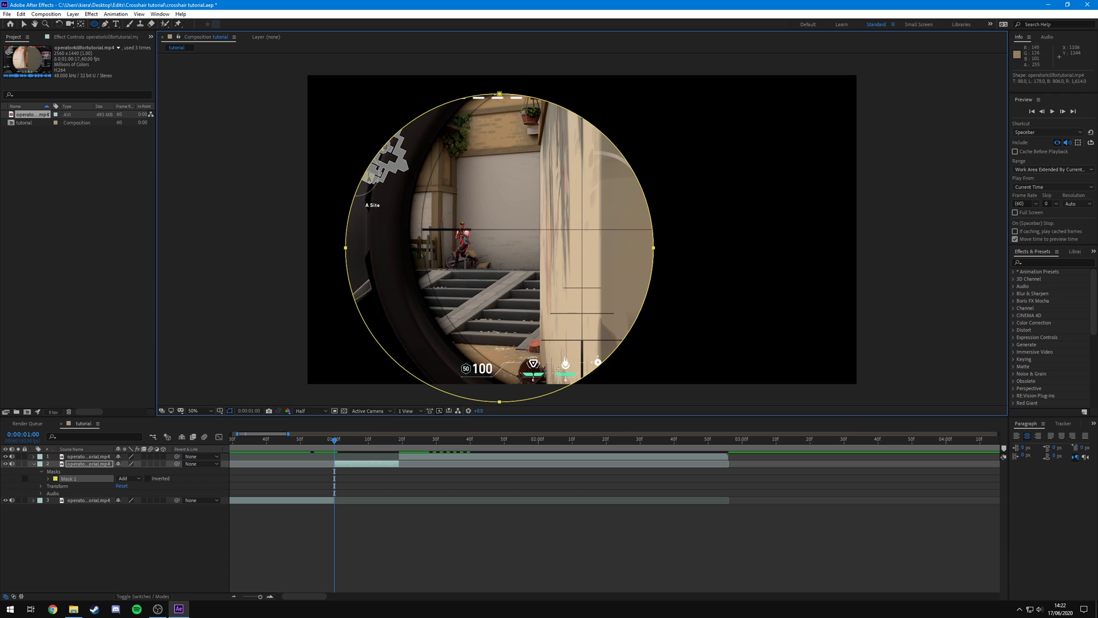
Step: Center the circular mask over the scope's crosshair in the middle segment
key(v)
drag(347, 231, 432, 205)
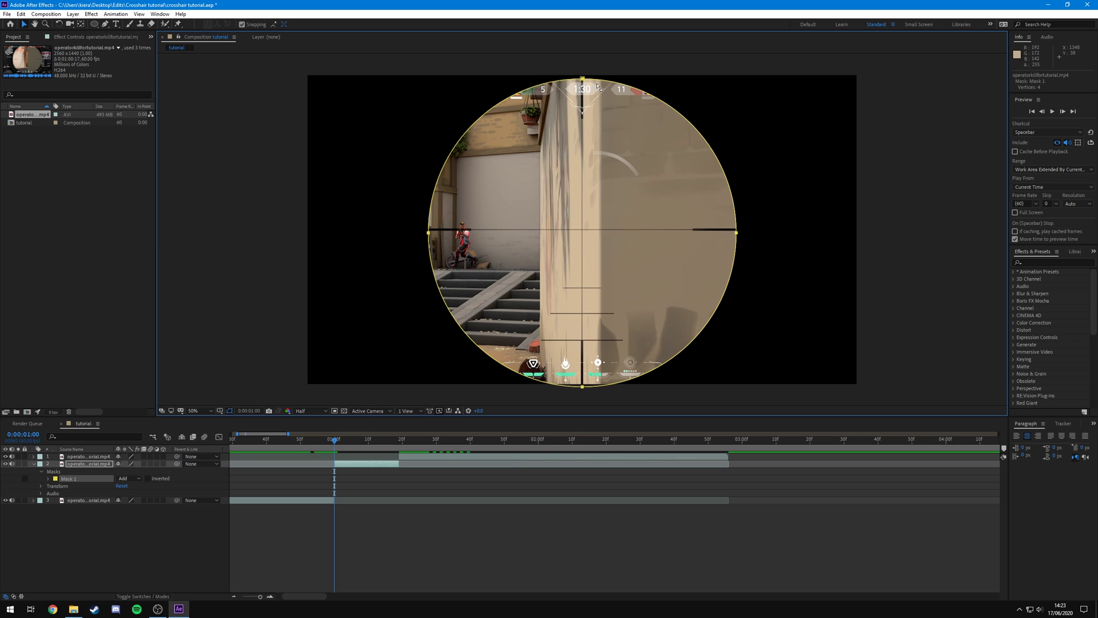
drag(599, 79, 599, 76)
key(Left)
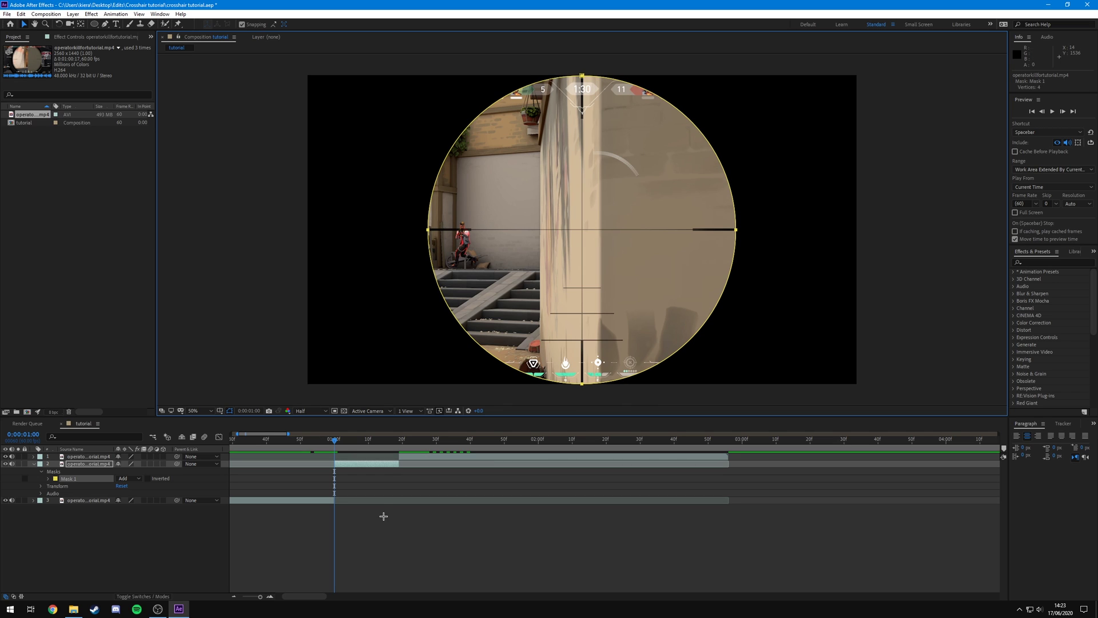
Step: Scale the circular mask down to about 98% and recenter it on the scope so it sits inside the lens edge
click(382, 515)
click(337, 440)
drag(338, 439, 341, 440)
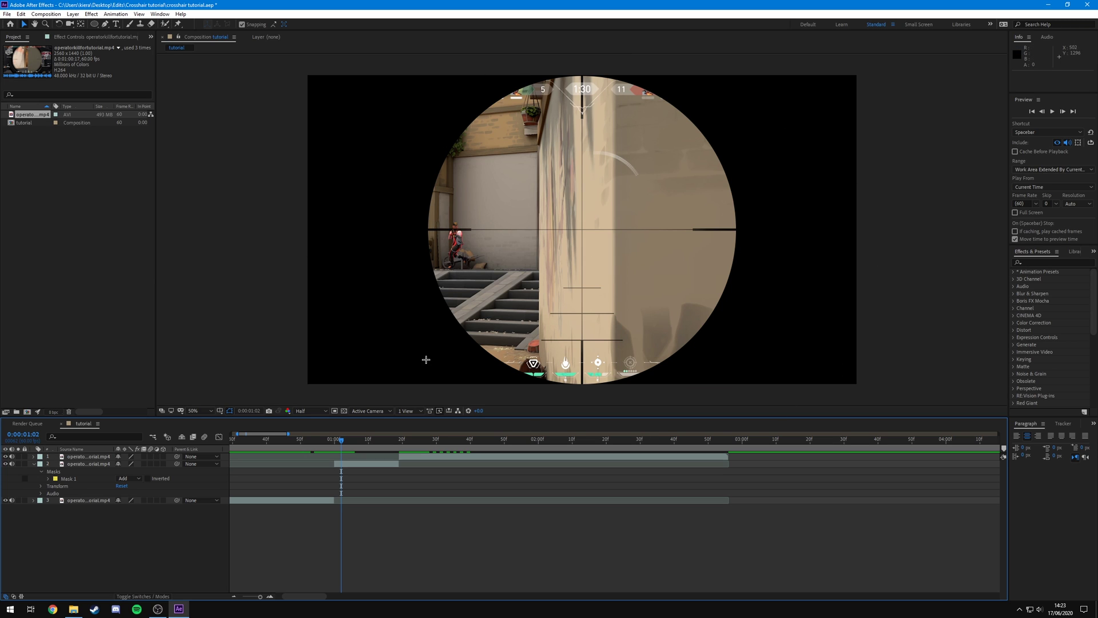
click(365, 465)
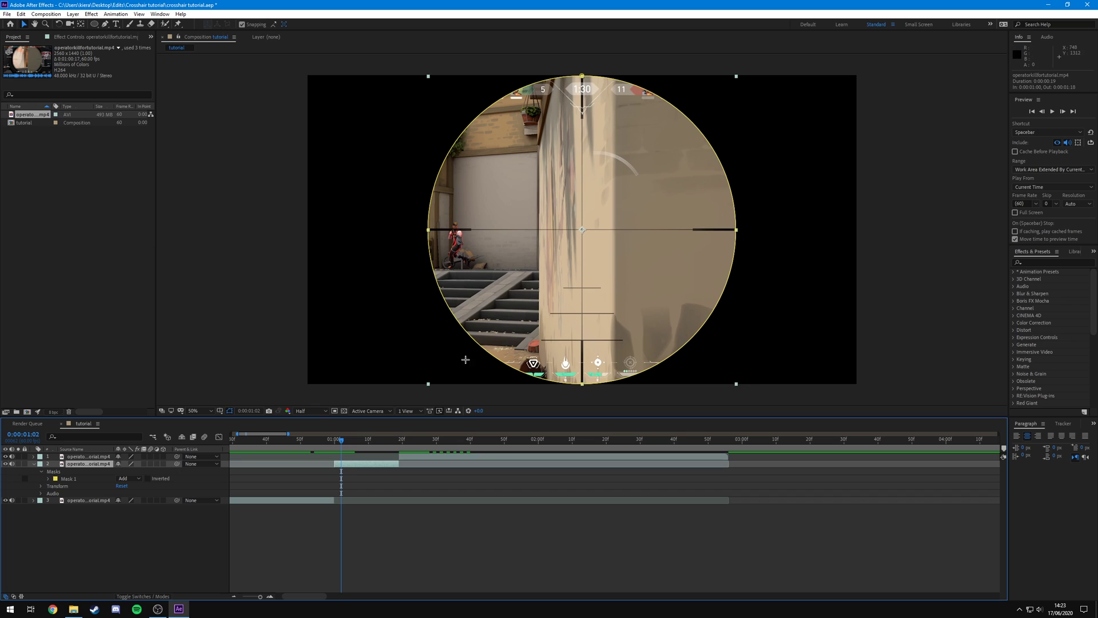
click(68, 479)
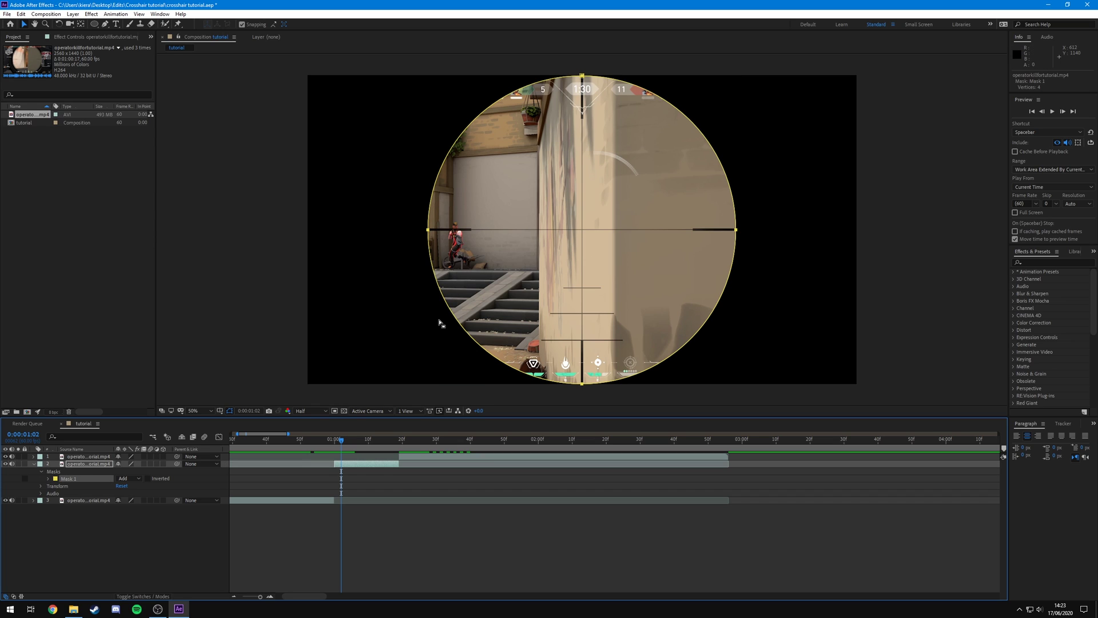
double_click(441, 323)
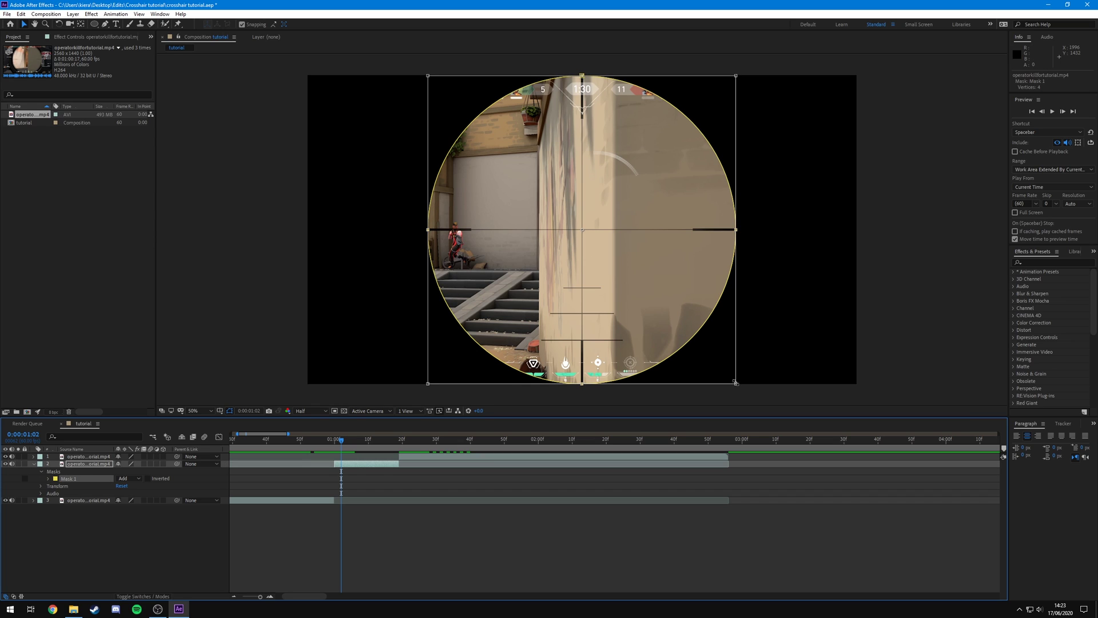
drag(735, 382, 771, 381)
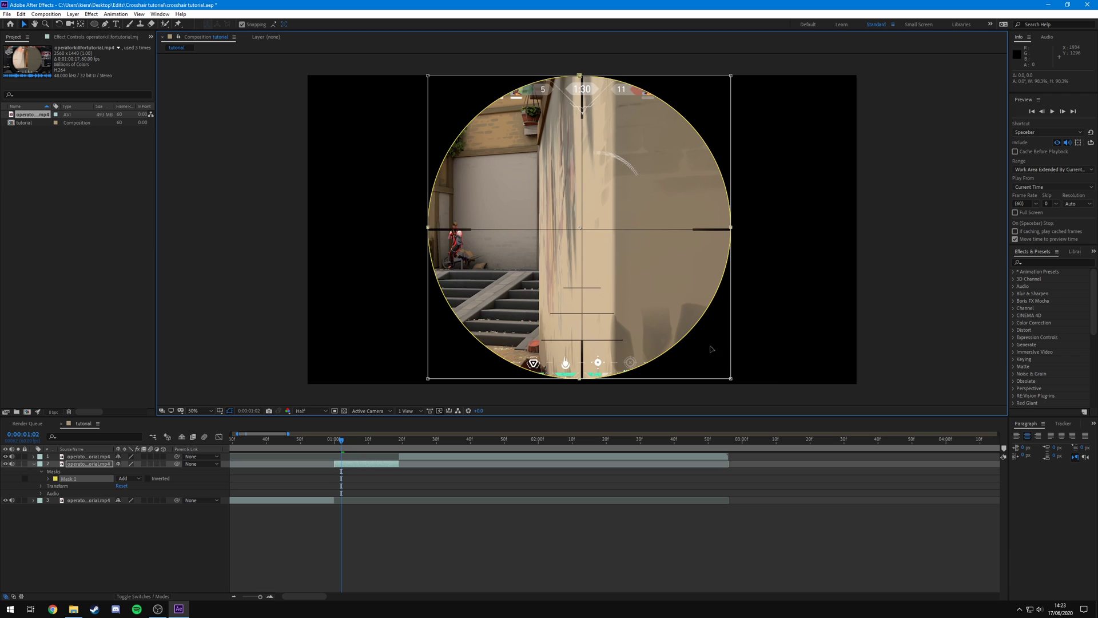
drag(588, 265, 591, 268)
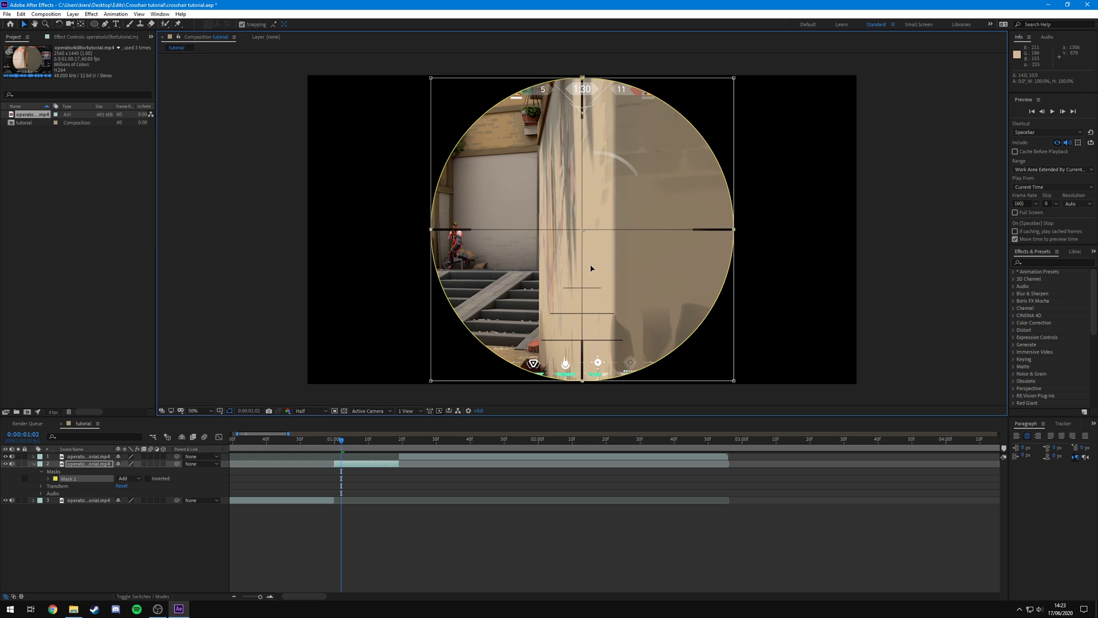
click(559, 518)
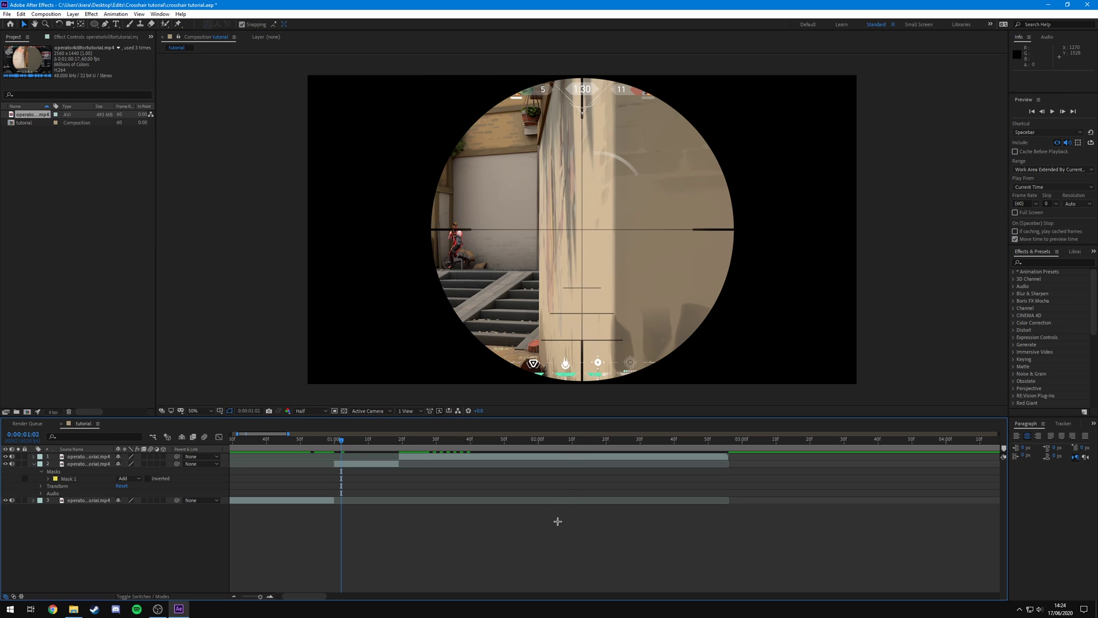
click(356, 464)
mouse_move(431, 381)
mouse_down()
mouse_move(583, 277)
mouse_move(508, 314)
mouse_move(527, 311)
mouse_move(438, 382)
mouse_up()
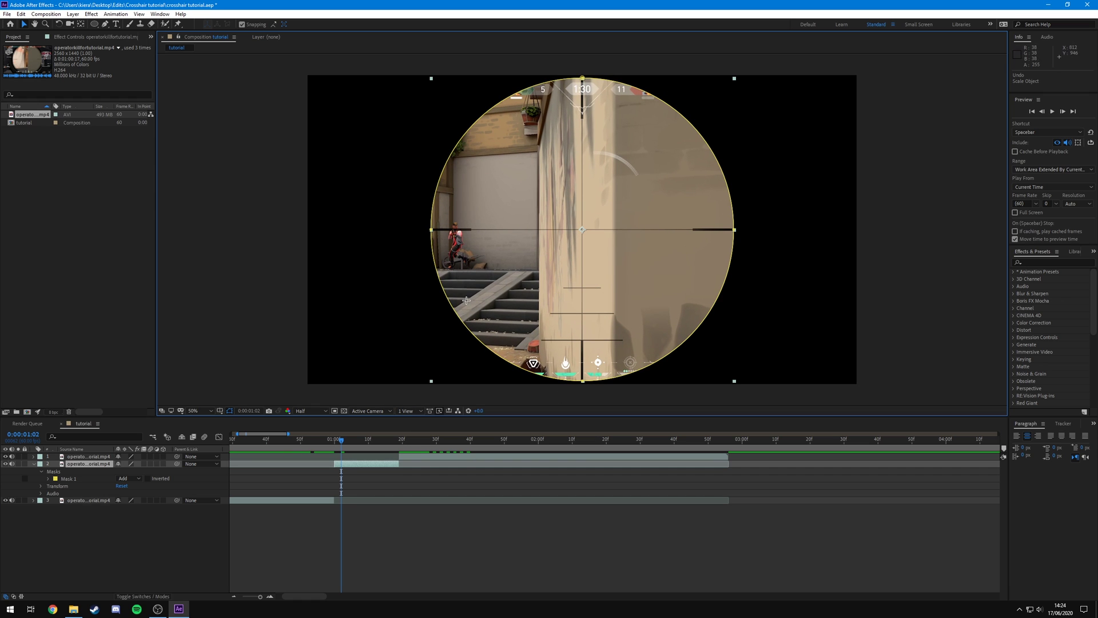
Step: Duplicate the masked middle segment and delete the mask from the lower copy
drag(307, 440, 336, 463)
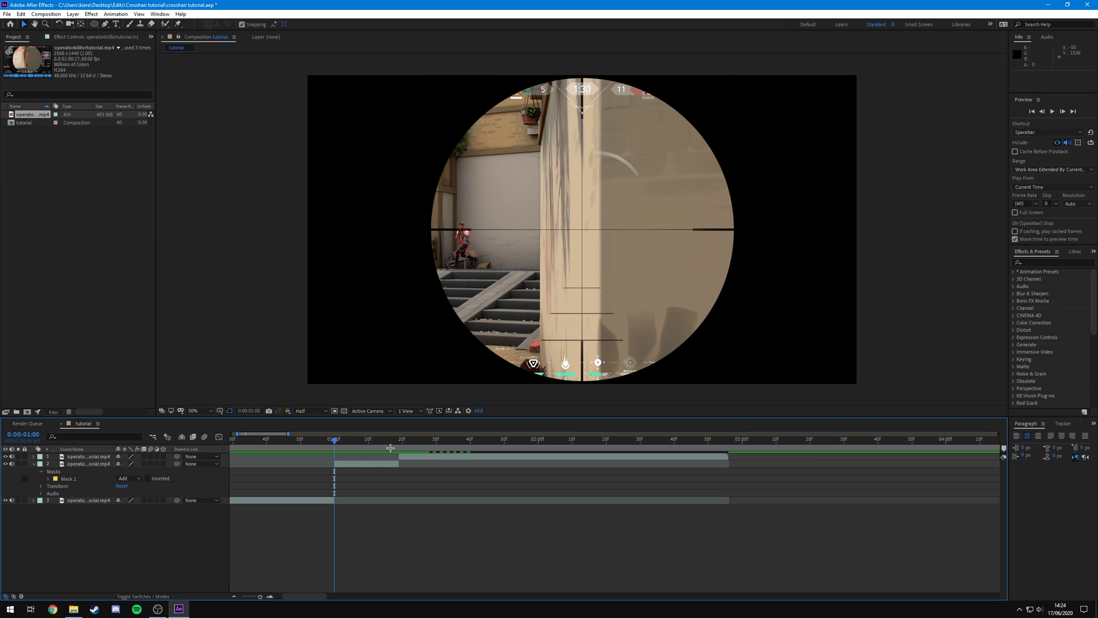
click(82, 464)
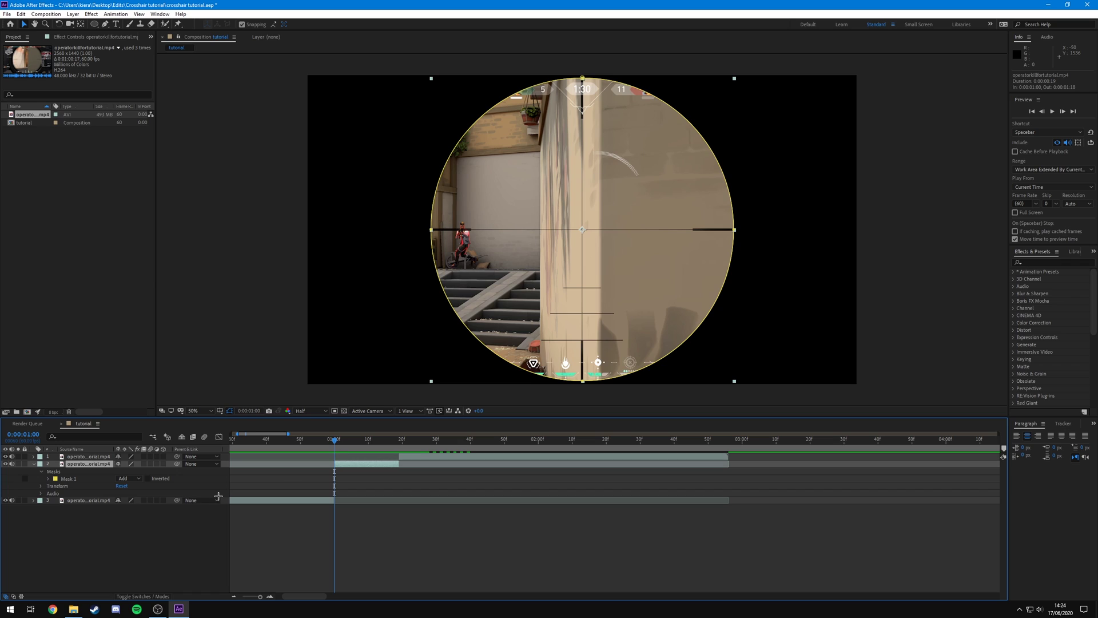
key(ctrl+d)
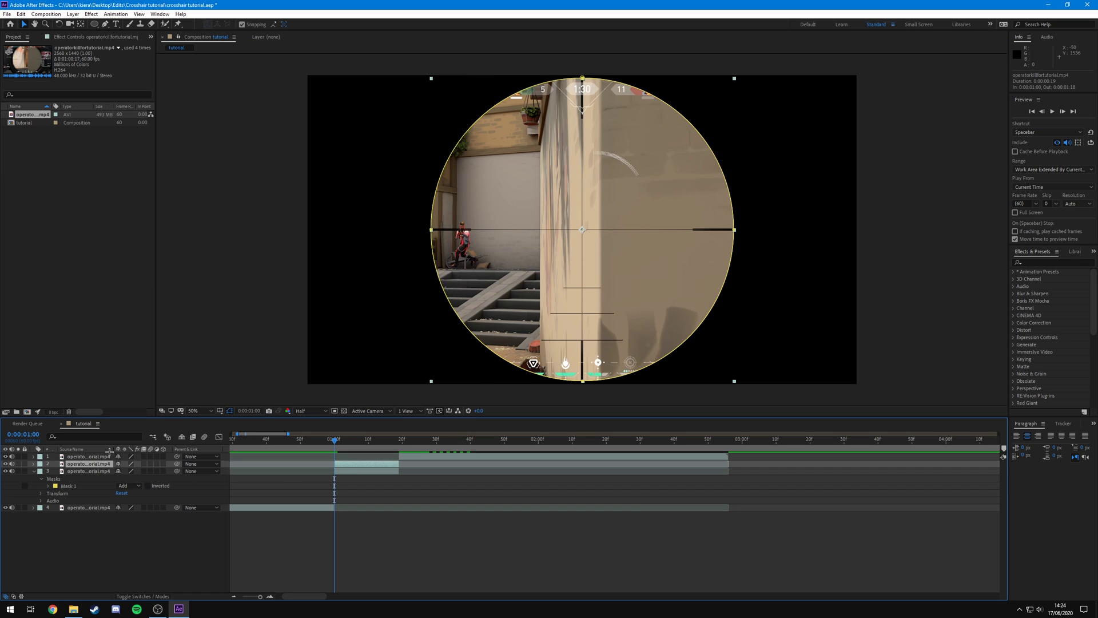
click(86, 471)
click(68, 485)
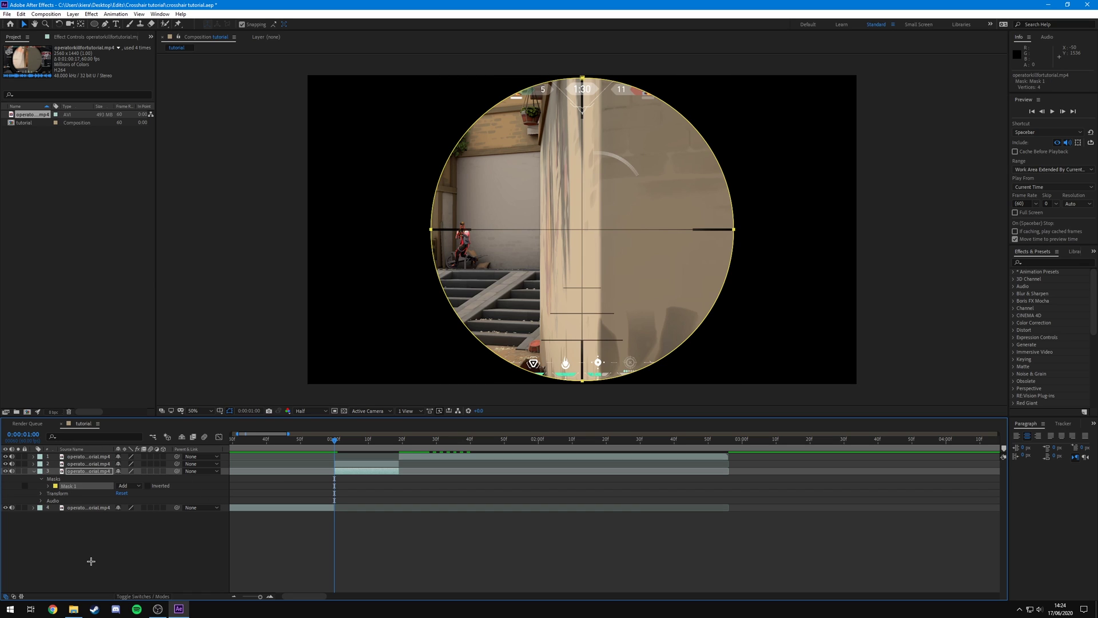
key(Delete)
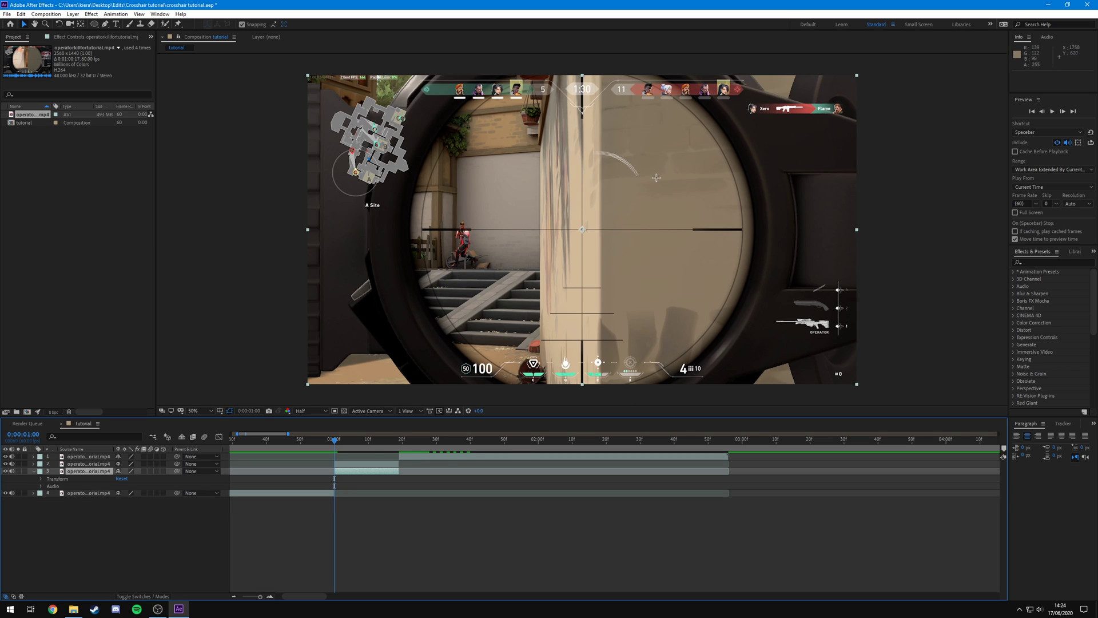
Step: Mute the unmasked lower copy and scale it up to about 203%
click(14, 470)
key(s)
click(139, 481)
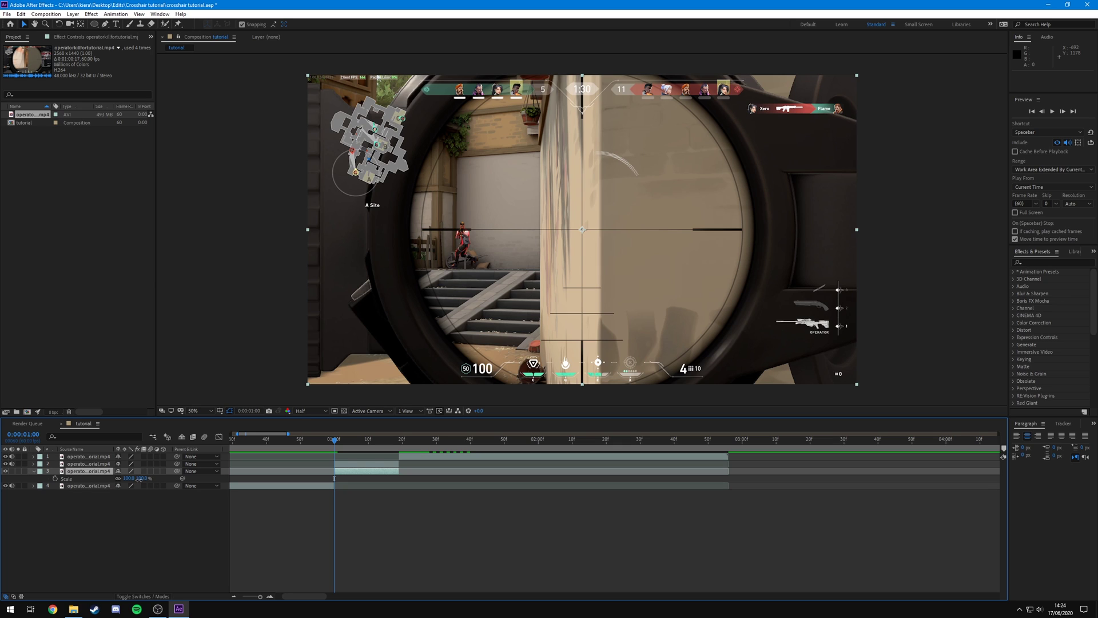
drag(139, 480, 168, 480)
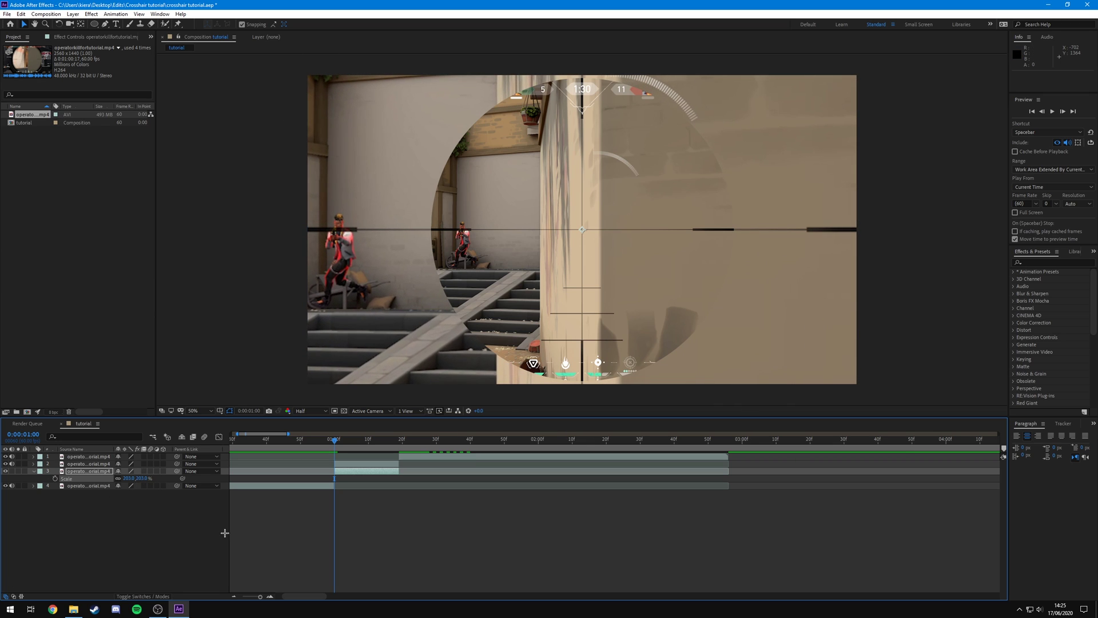
Step: Apply the Gaussian Blur effect to the enlarged lower copy of the middle segment
click(1036, 262)
text(gaussi)
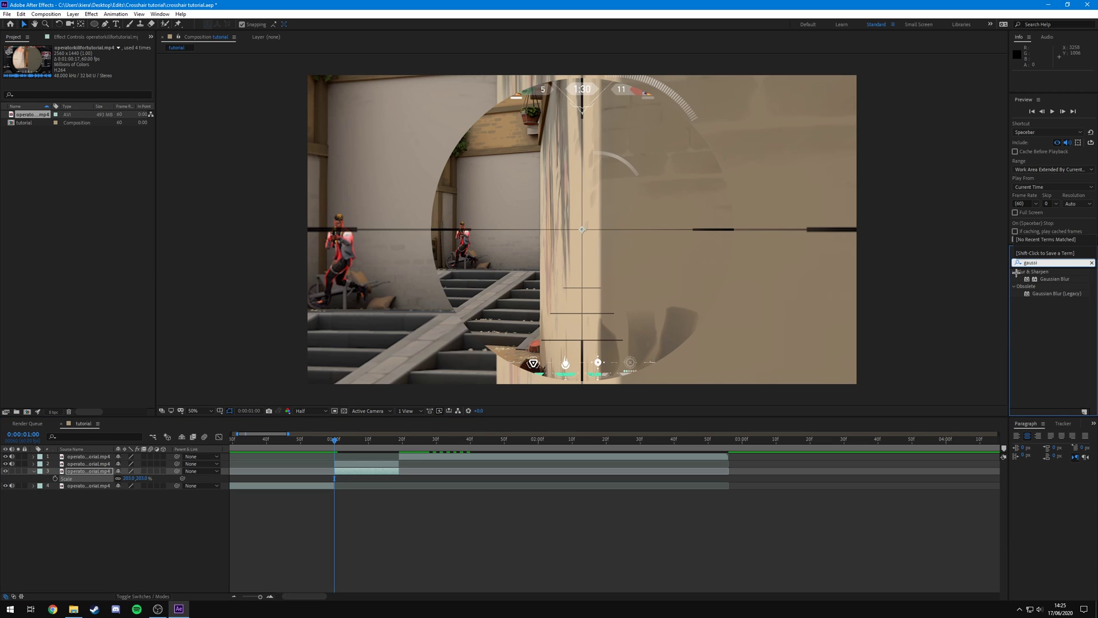
drag(1067, 280, 373, 247)
drag(298, 223, 298, 224)
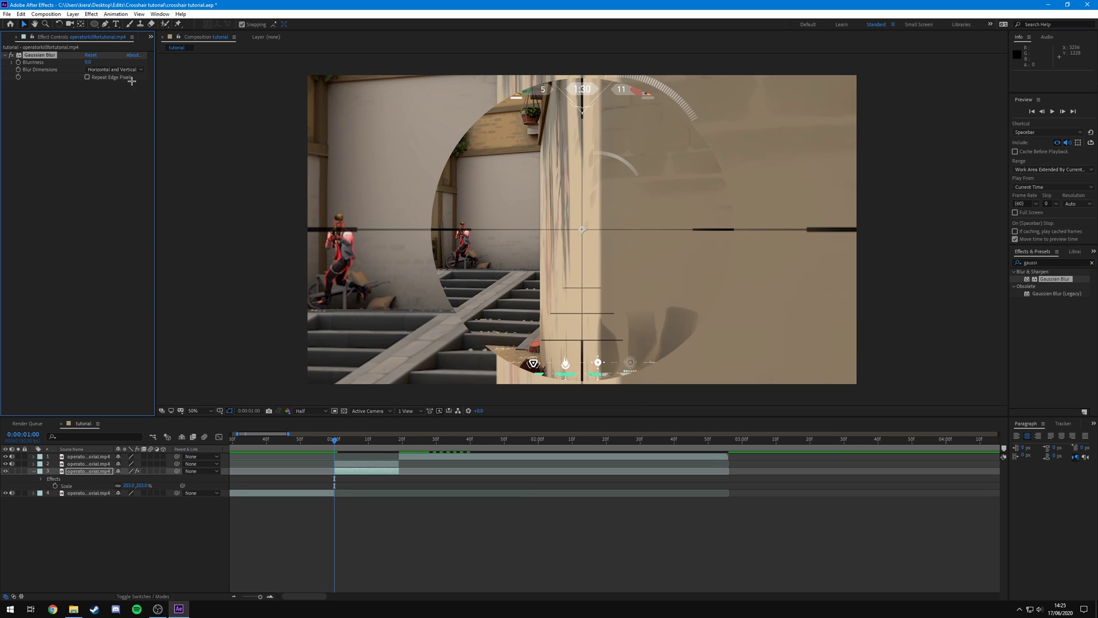
Step: Try a blurriness of 50 on the lower copy's Gaussian Blur, and settle it at about 35
click(88, 62)
text(50)
key(Return)
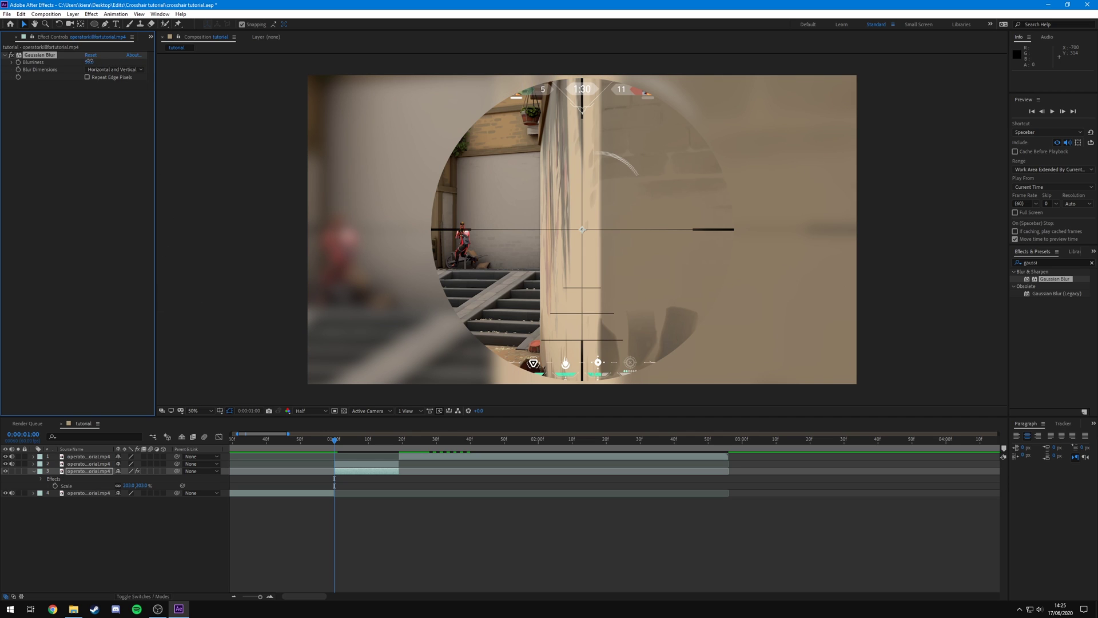
drag(89, 61, 260, 79)
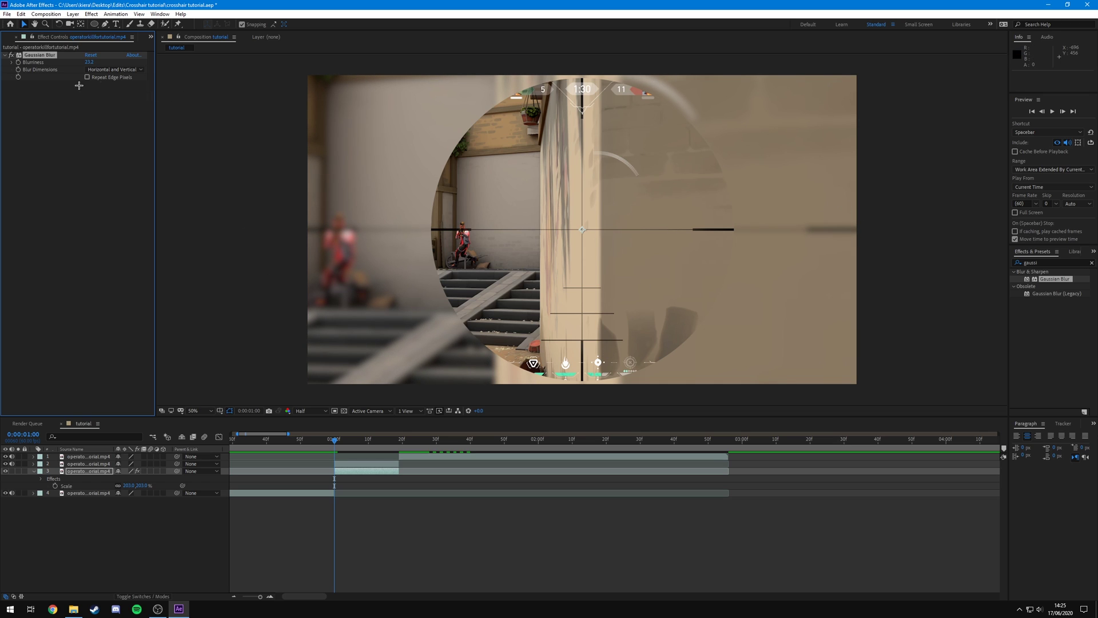
Step: Start keyframing the masked scope layer's scale at 100% at 0:00:01:00, the segment's first frame
click(410, 528)
drag(335, 441, 335, 522)
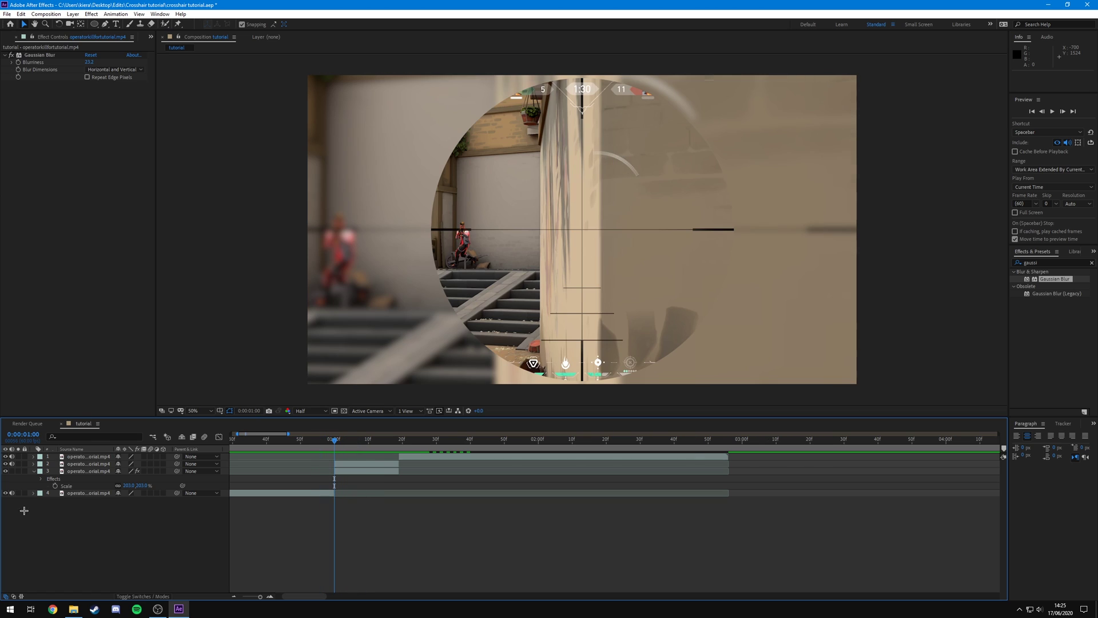
click(86, 464)
click(5, 464)
click(5, 463)
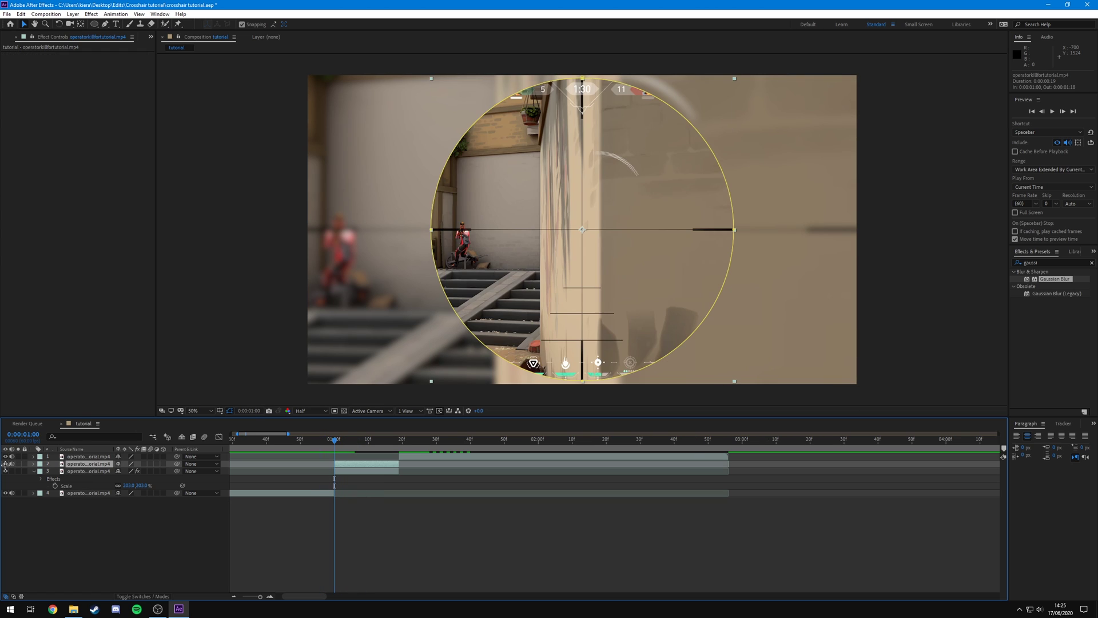
click(5, 463)
click(5, 464)
key(s)
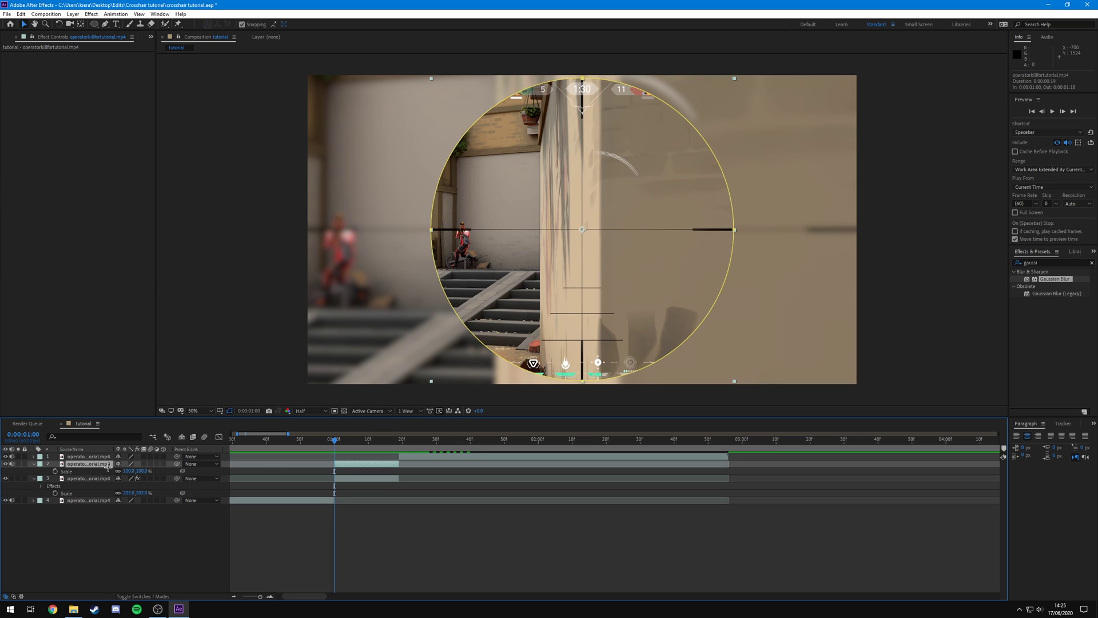
click(56, 471)
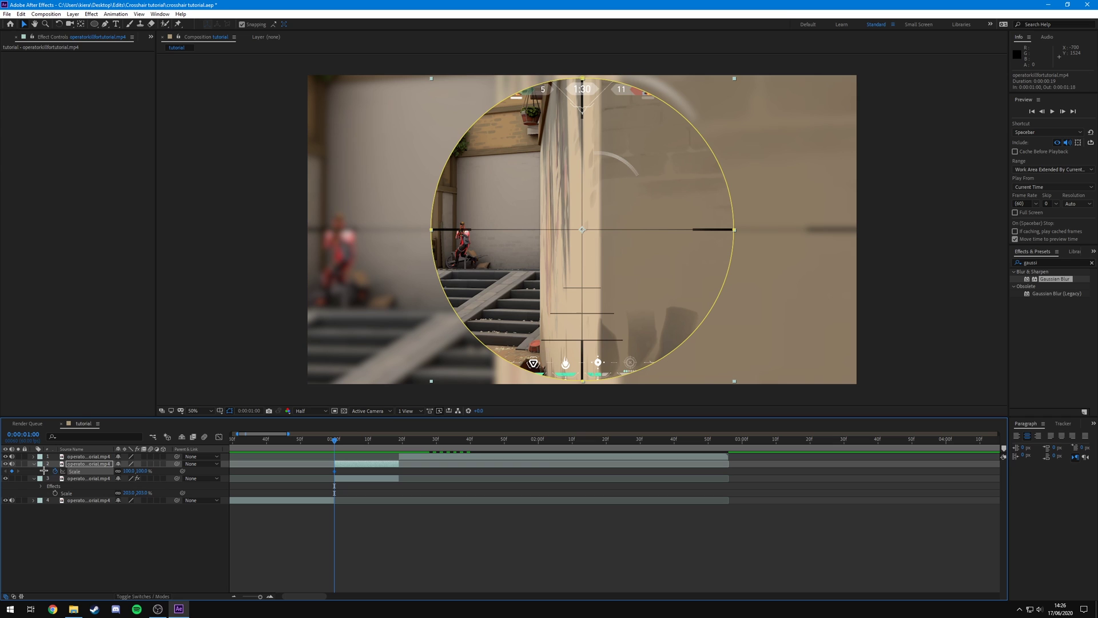
Step: Extend the masked and blurred segments by one frame and trim the closing segment to start at 0:00:01:20
drag(337, 438, 400, 481)
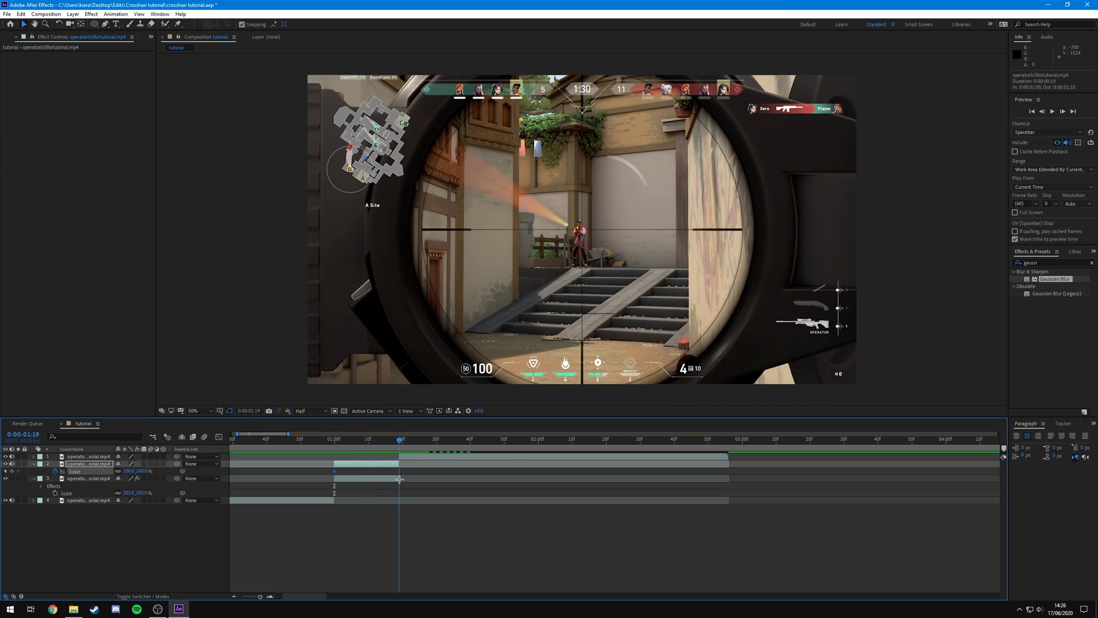
click(268, 597)
click(269, 597)
click(269, 597)
click(235, 598)
click(236, 598)
click(236, 599)
click(236, 599)
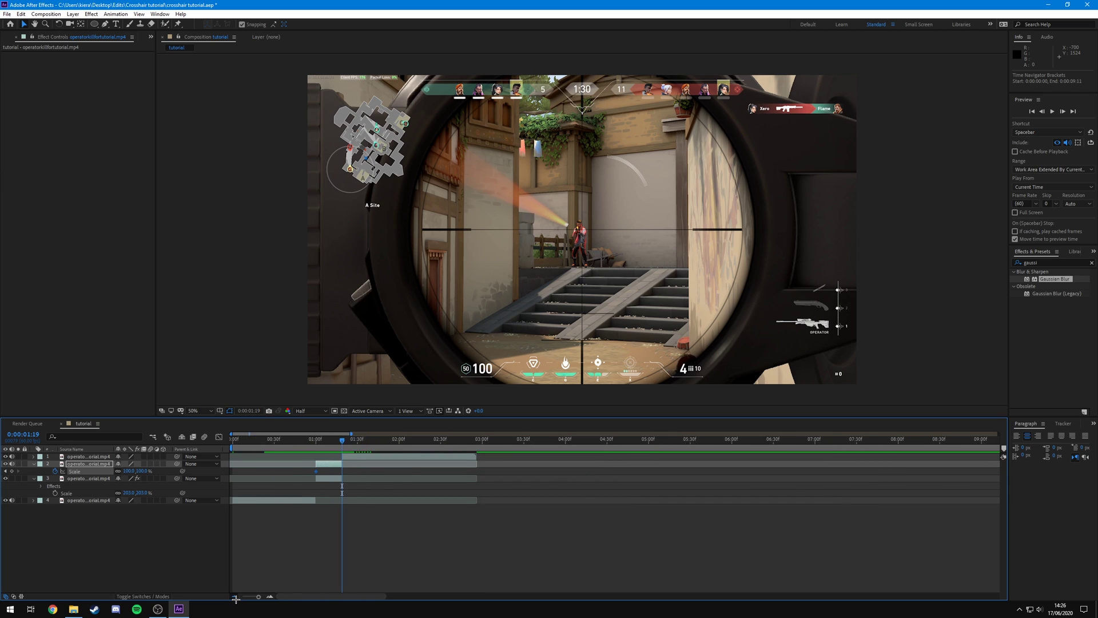
click(234, 596)
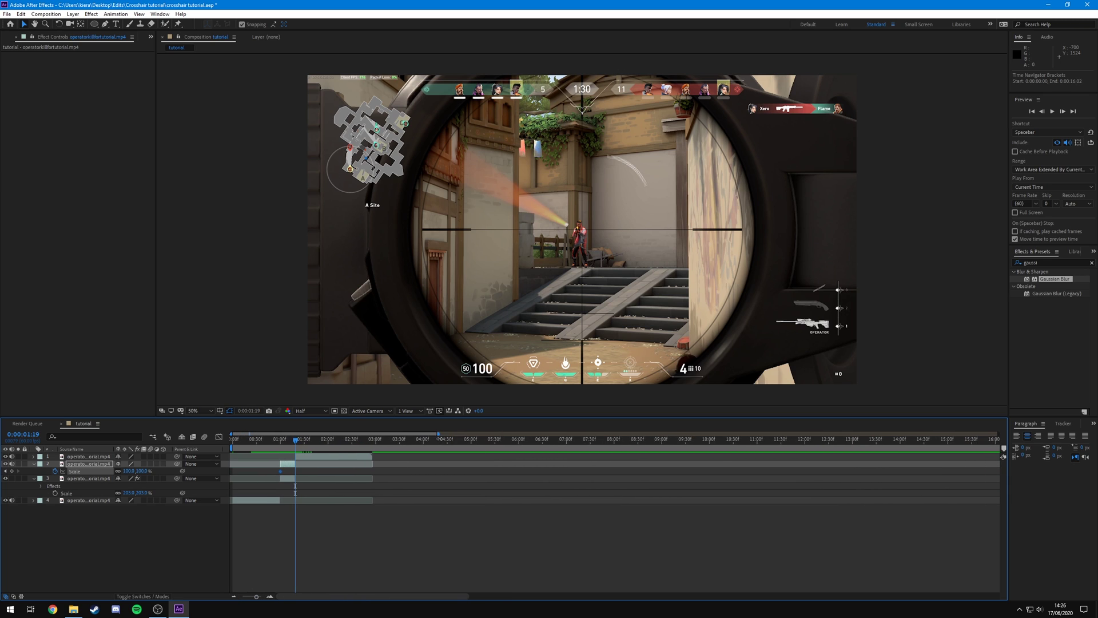
scroll(289, 511, up, 4)
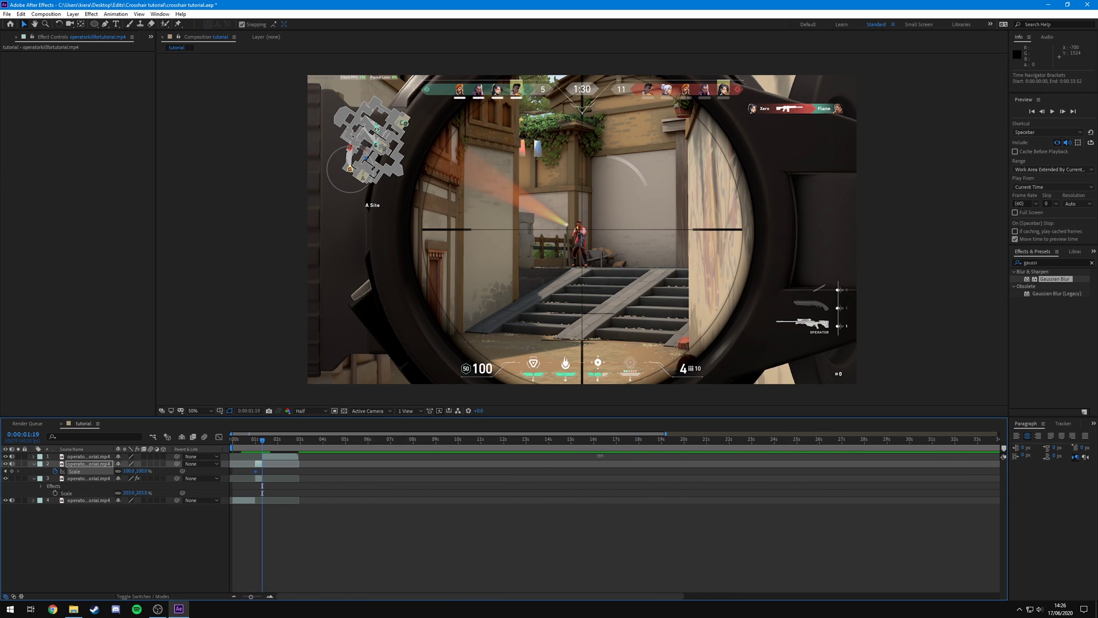
click(268, 596)
click(268, 597)
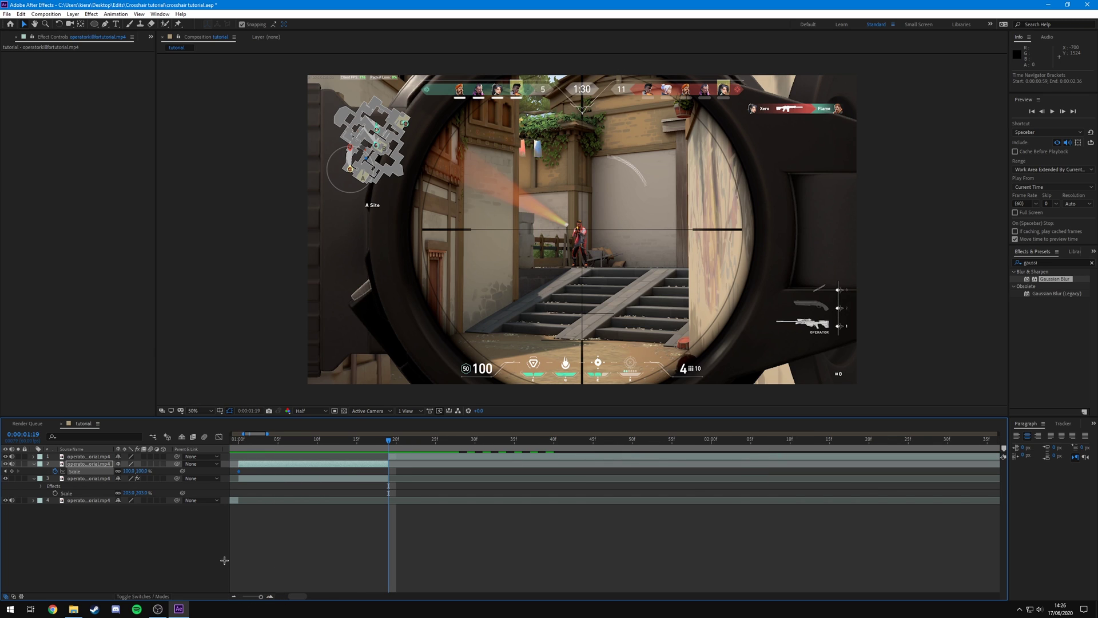
scroll(380, 543, down, 3)
scroll(368, 544, up, 3)
drag(389, 463, 385, 515)
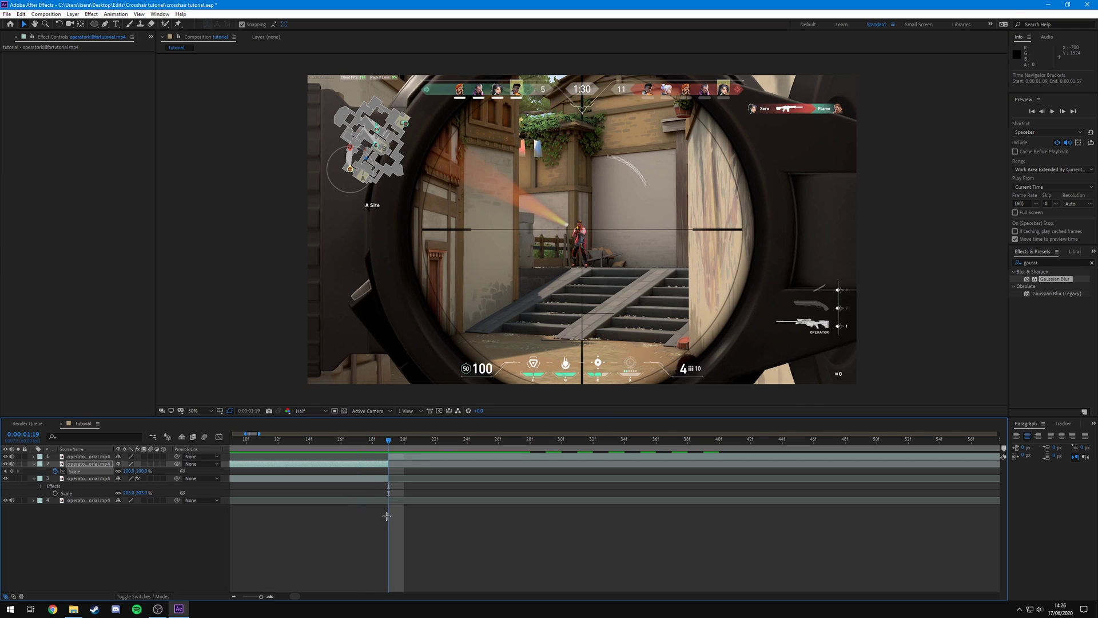
drag(387, 516, 404, 514)
click(389, 456)
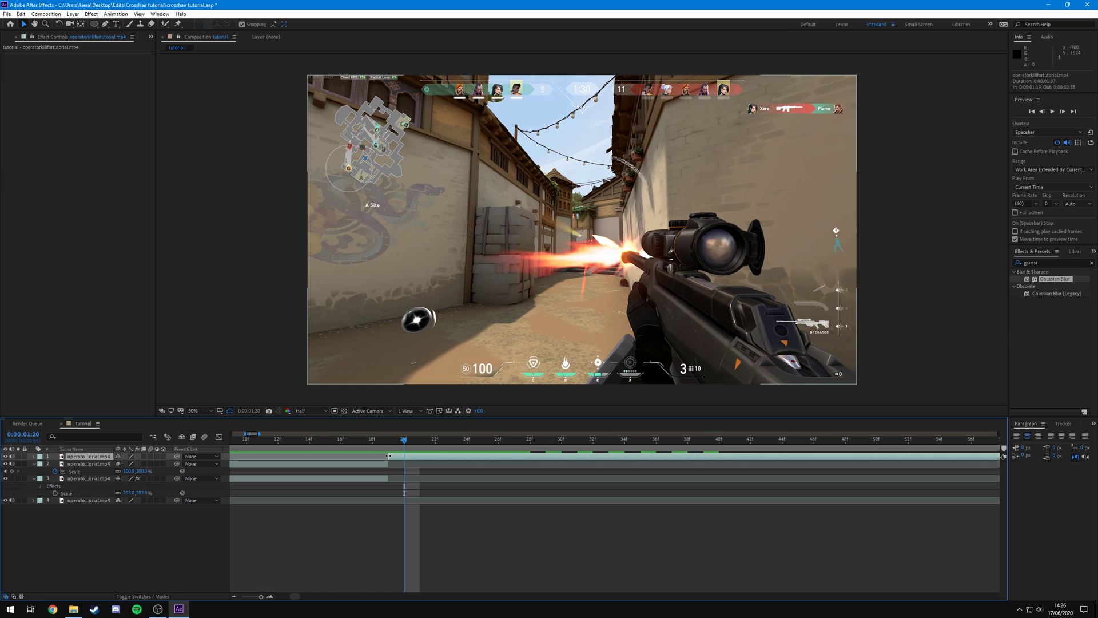
click(372, 464)
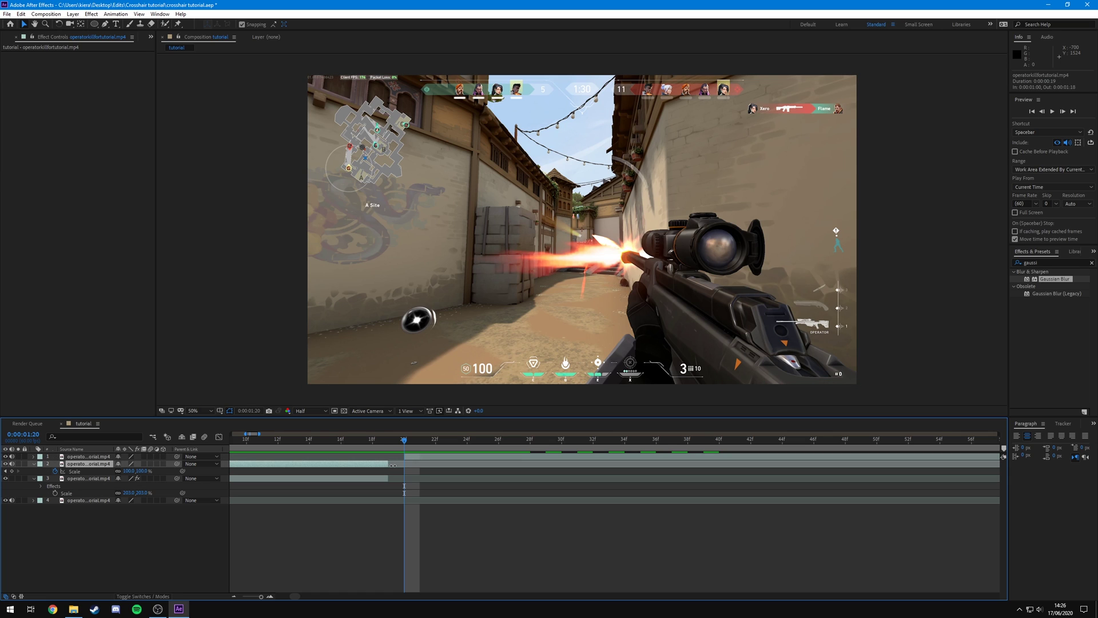
mouse_move(392, 479)
mouse_down()
mouse_move(404, 479)
mouse_move(389, 450)
mouse_move(405, 451)
mouse_move(356, 451)
mouse_move(382, 445)
mouse_move(403, 464)
mouse_move(391, 478)
mouse_up()
scroll(391, 478, down, 3)
Step: Add a 100% scale keyframe to the masked scope layer at 0:00:01:20
click(88, 471)
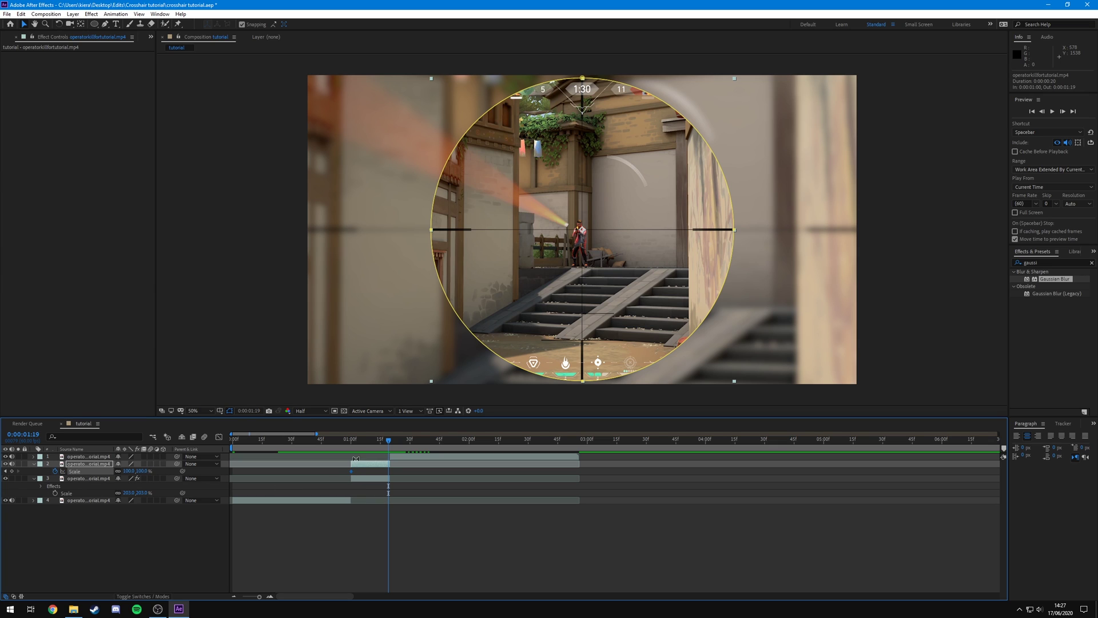
key(equal)
click(394, 438)
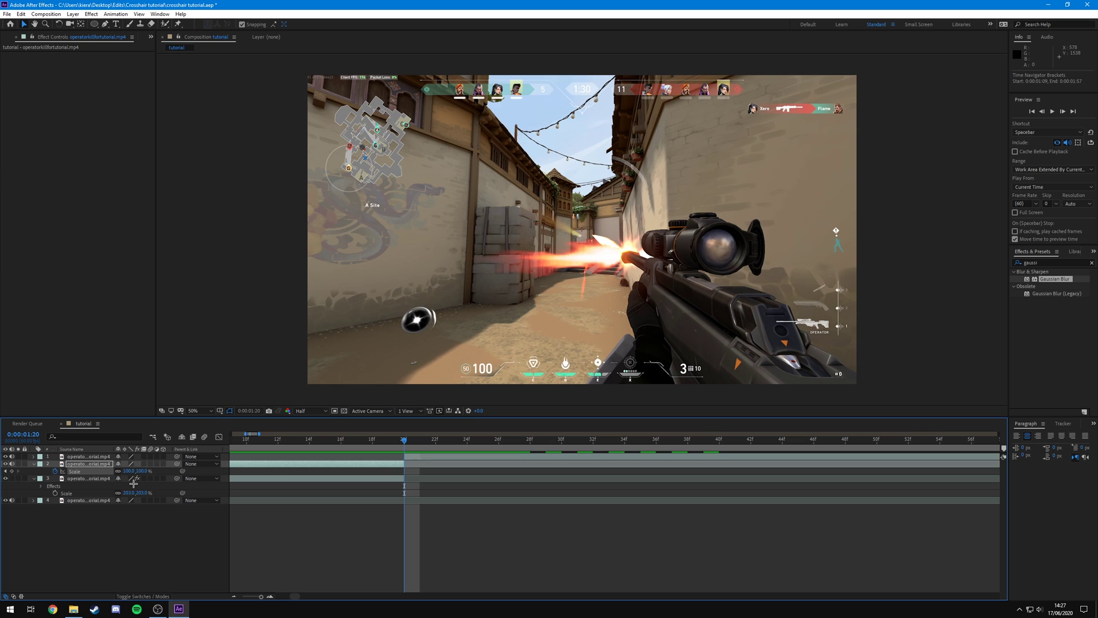
click(12, 472)
Step: Scale the masked scope layer down to about 61% three frames earlier, at 0:00:01:17
key(Page_Up)
key(Page_Up)
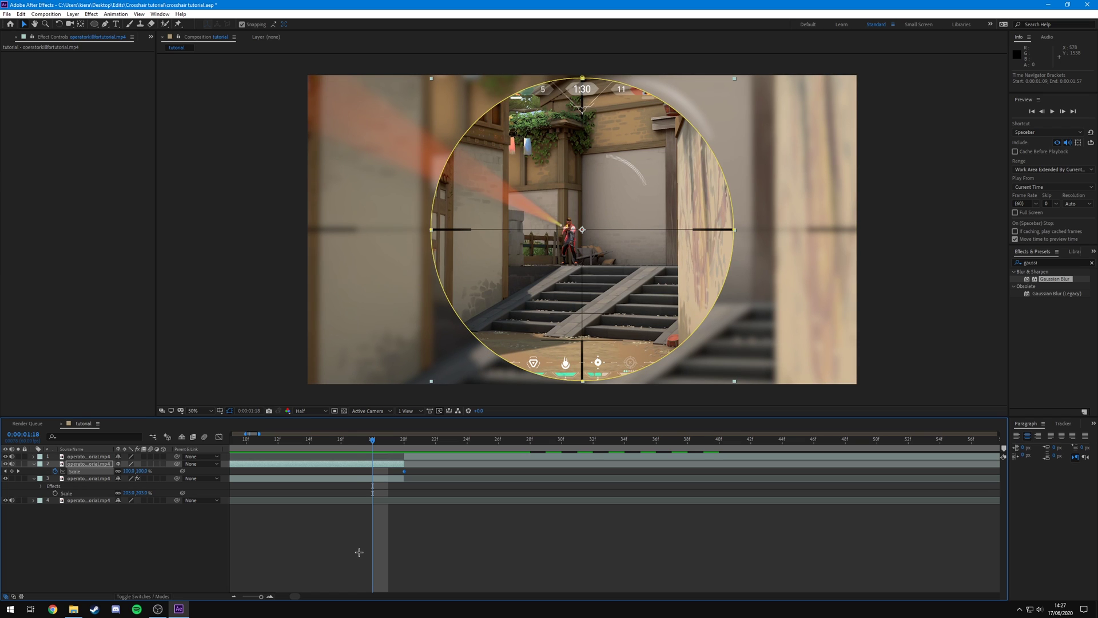
key(Page_Up)
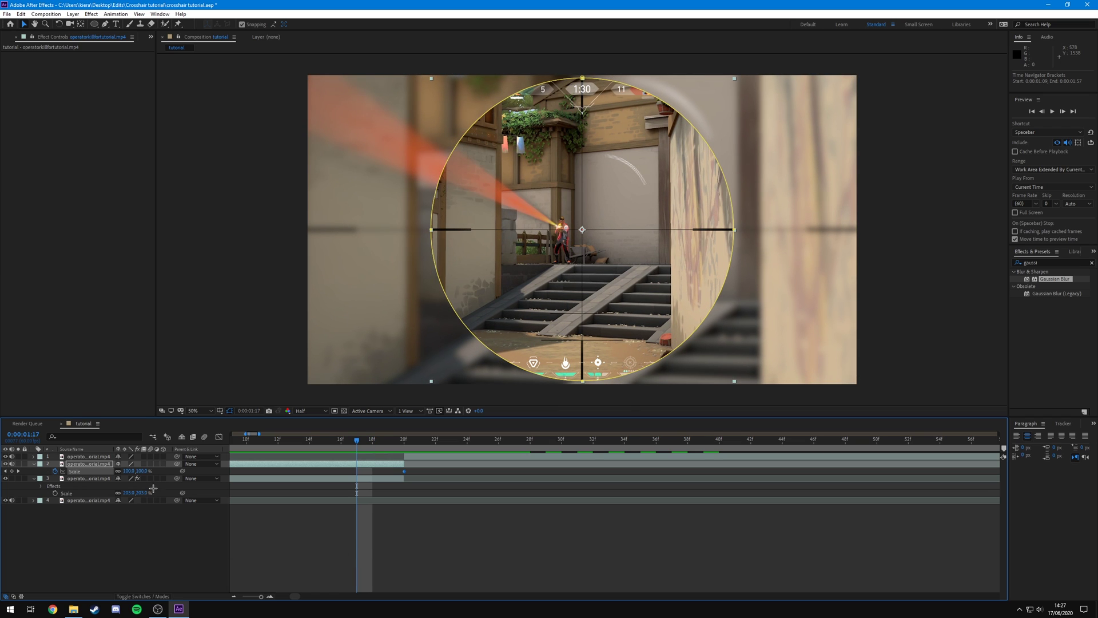
mouse_move(143, 471)
mouse_down()
mouse_move(114, 479)
mouse_move(138, 483)
mouse_up()
click(421, 544)
Step: Play the composition from the beginning to review the scope's scale animation
key(minus)
key(minus)
key(minus)
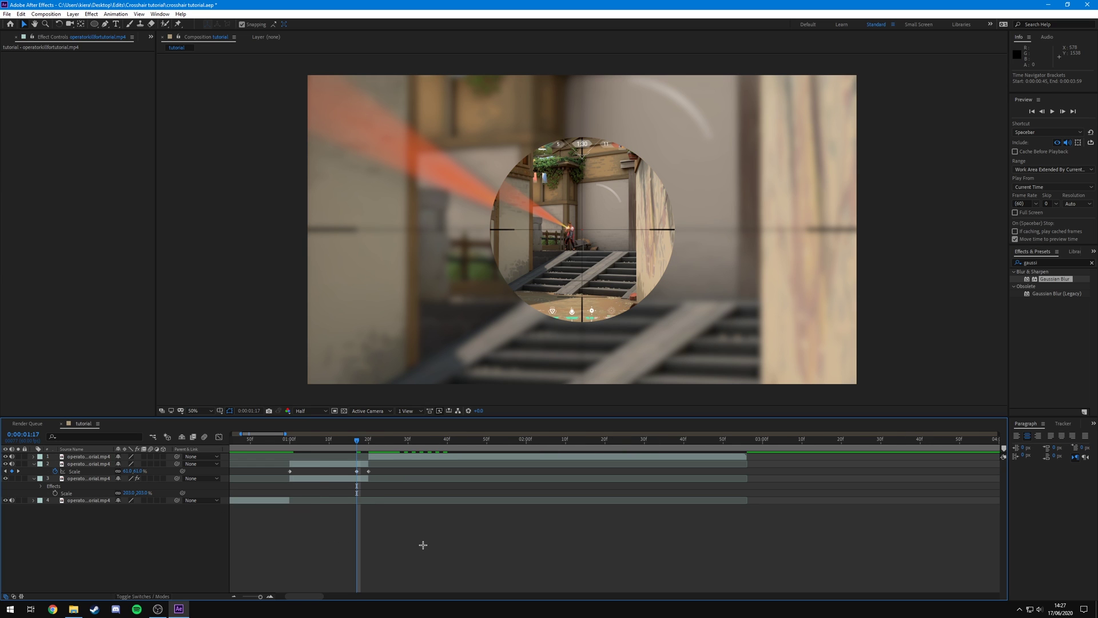
drag(358, 444, 248, 451)
key(Home)
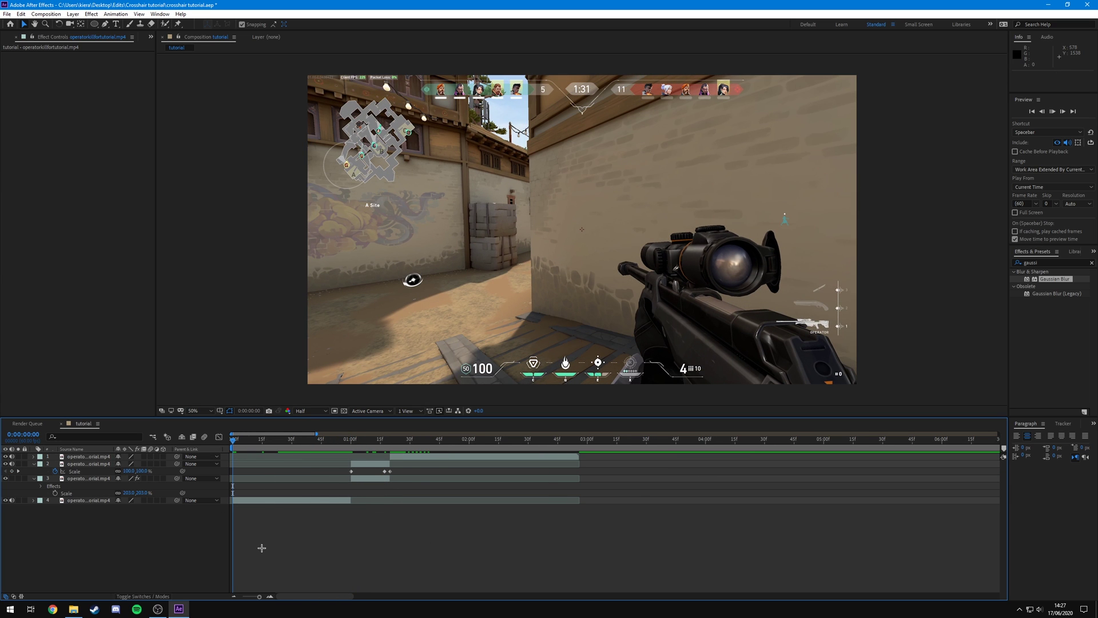
key(space)
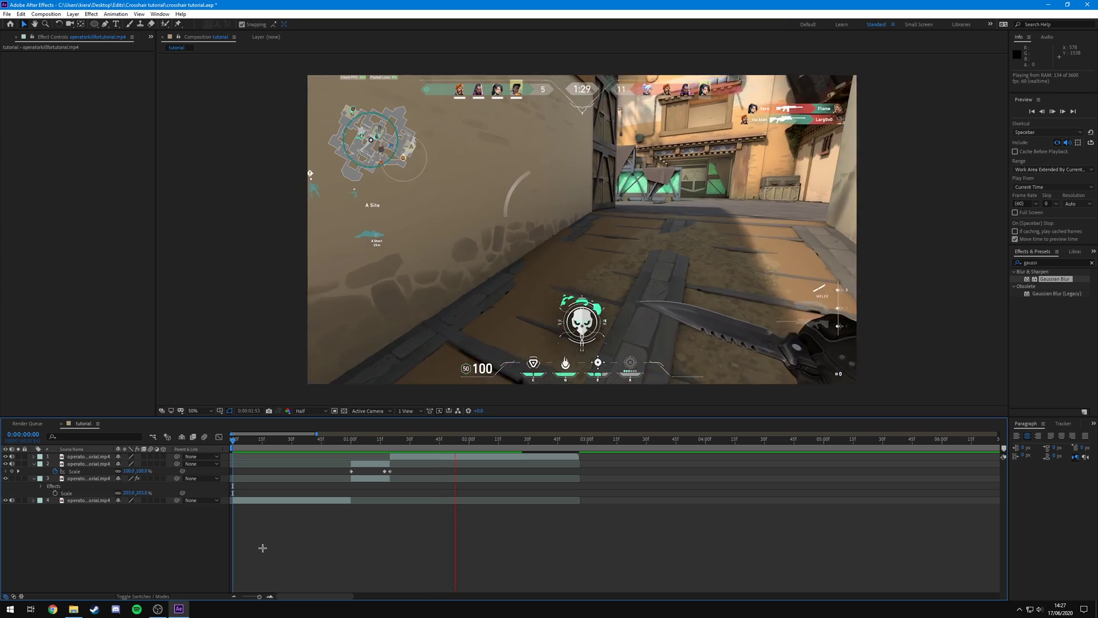
Step: Add 0° rotation keyframes to the masked scope layer at 0:00:01:00 and 0:00:01:20
click(324, 440)
drag(324, 440, 351, 507)
click(352, 471)
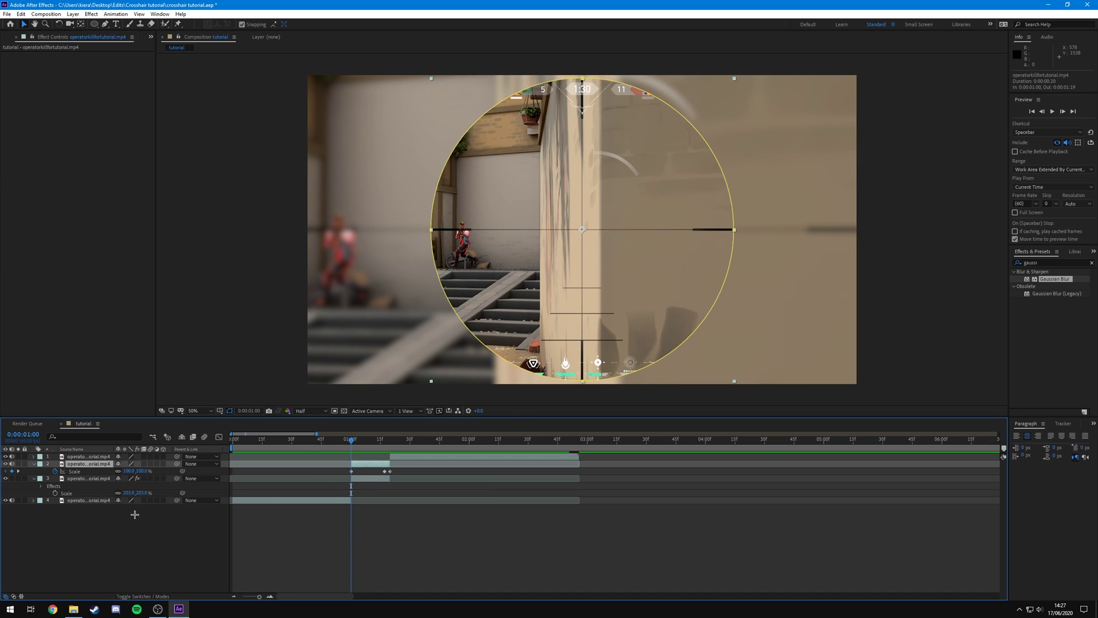
key(r)
click(55, 472)
key(equal)
drag(427, 443, 430, 444)
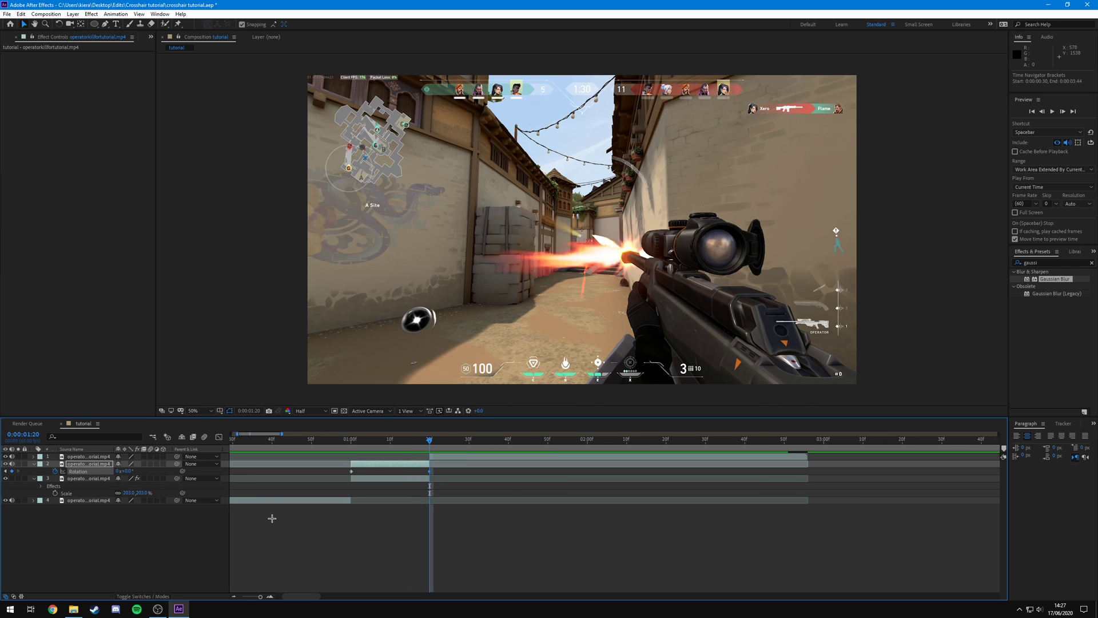
Step: Rotate the masked scope layer to about -35° at 0:00:01:17, undoing a smaller first attempt
key(Page_Up)
key(Page_Up)
key(Page_Up)
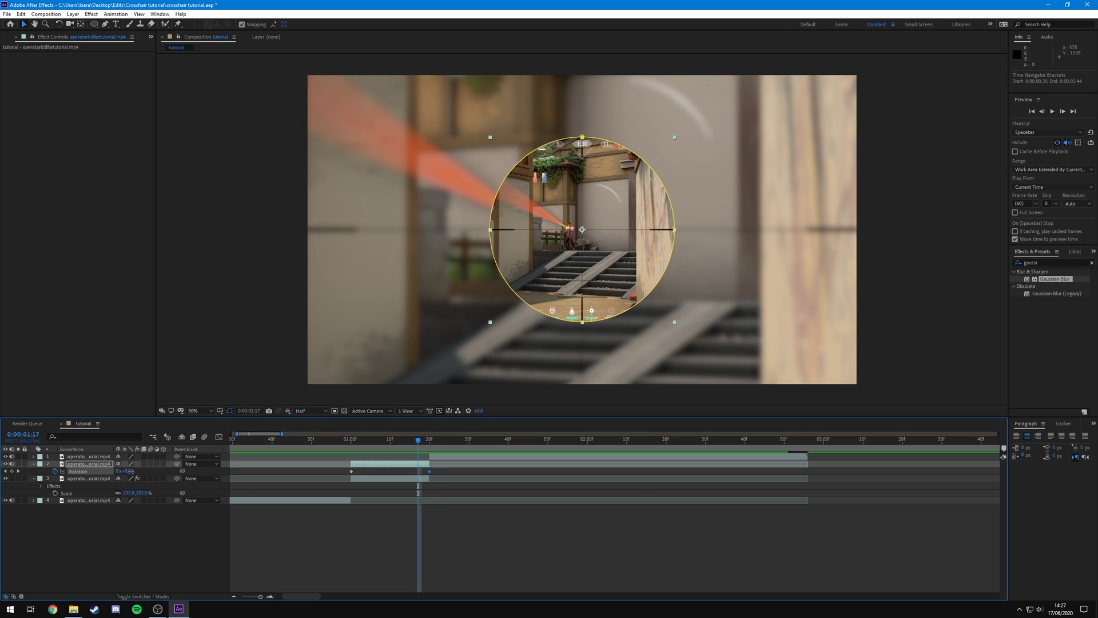
drag(130, 472, 116, 472)
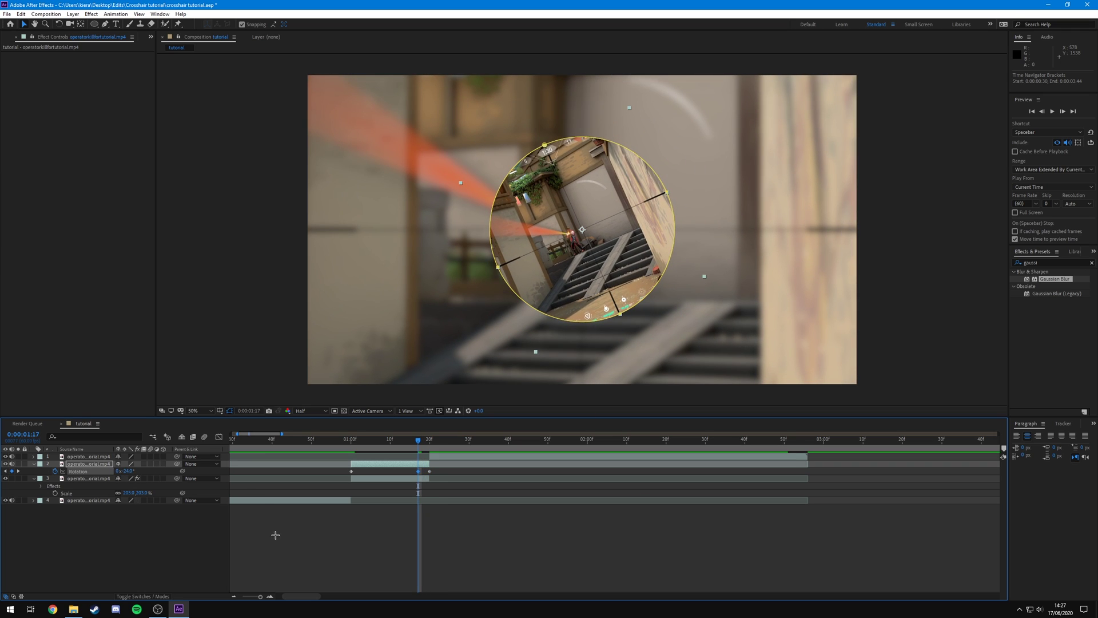
key(ctrl+z)
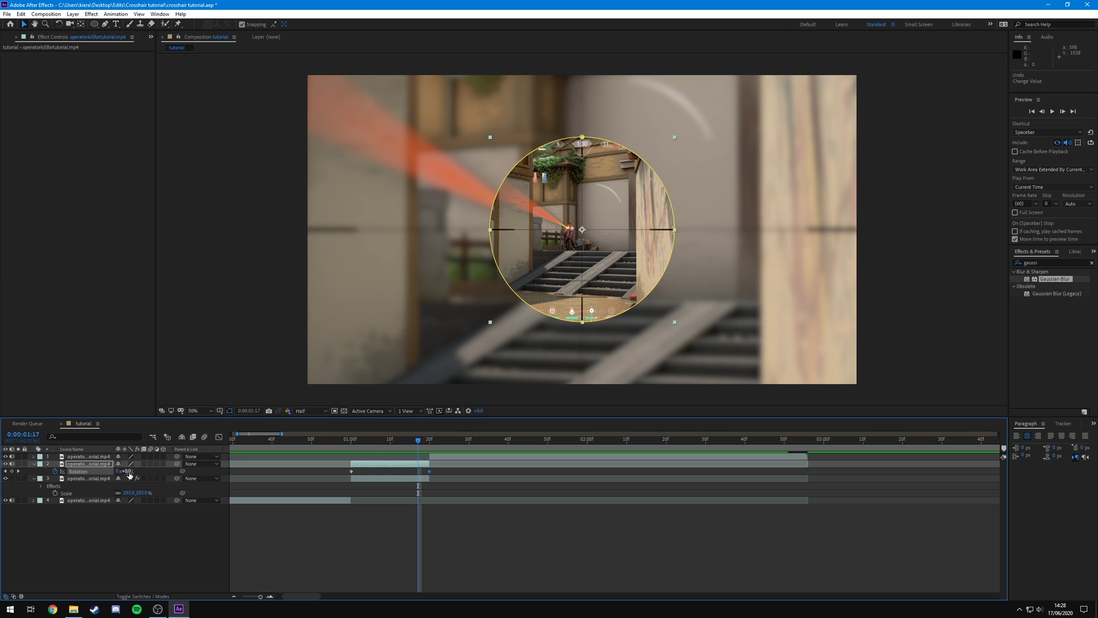
drag(129, 474, 111, 473)
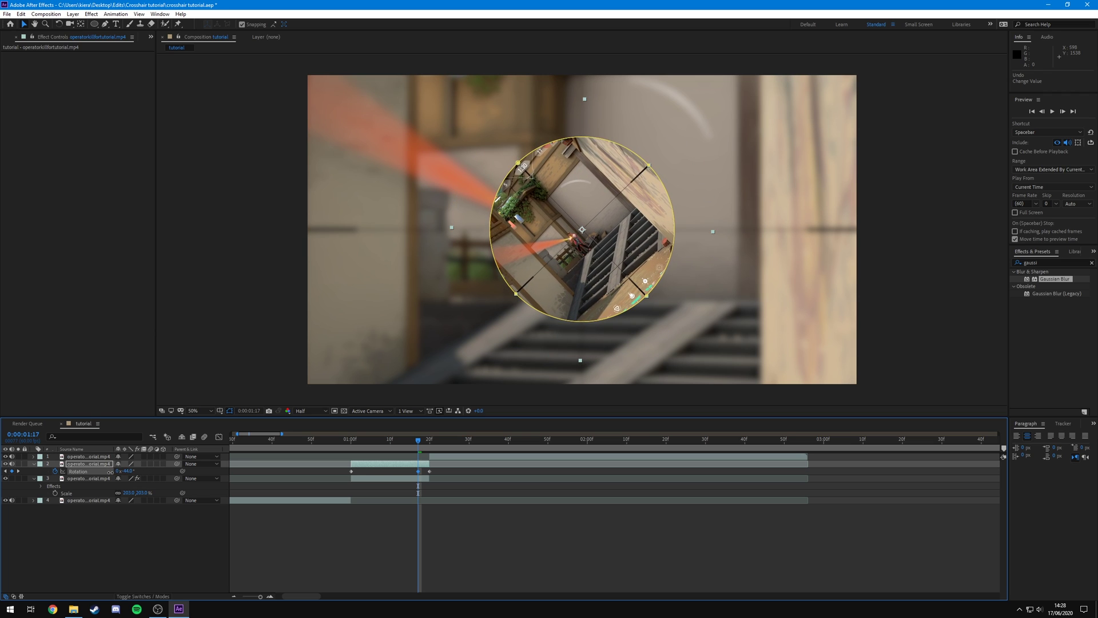
drag(111, 472, 114, 472)
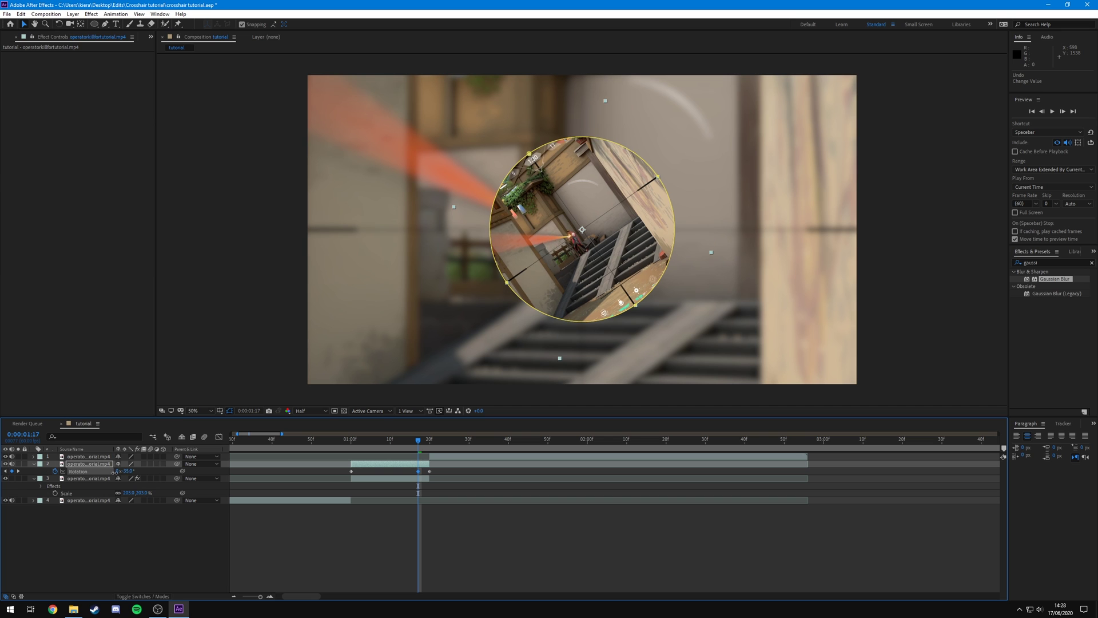
click(421, 538)
Step: Play the composition from the beginning to review the scope's combined scale and rotation animation
drag(418, 440, 315, 448)
scroll(318, 477, down, 3)
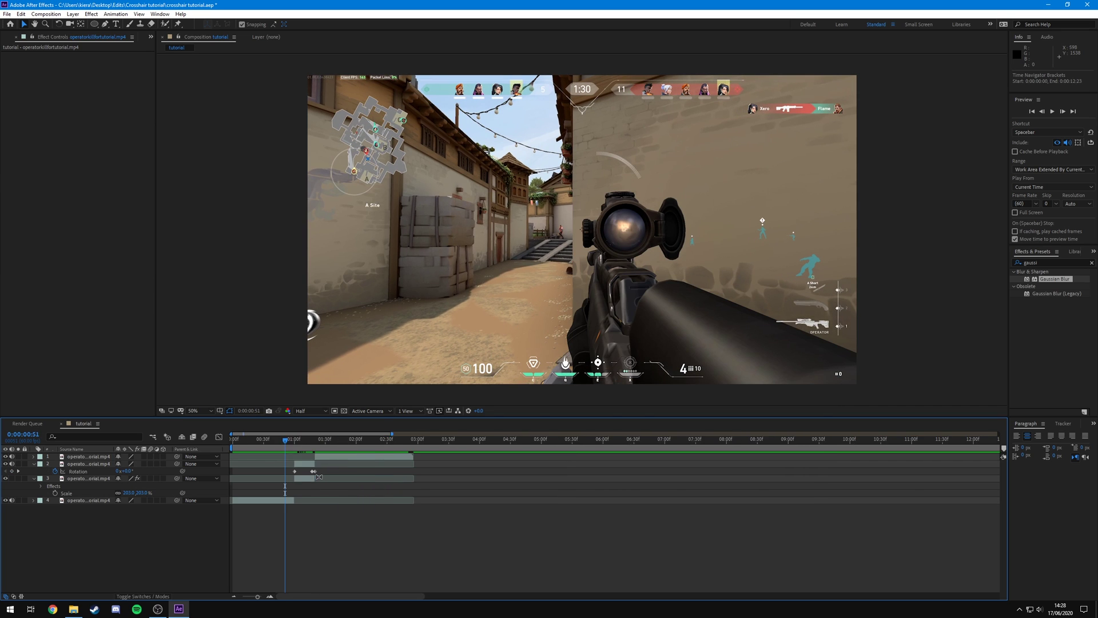
scroll(318, 477, down, 2)
key(space)
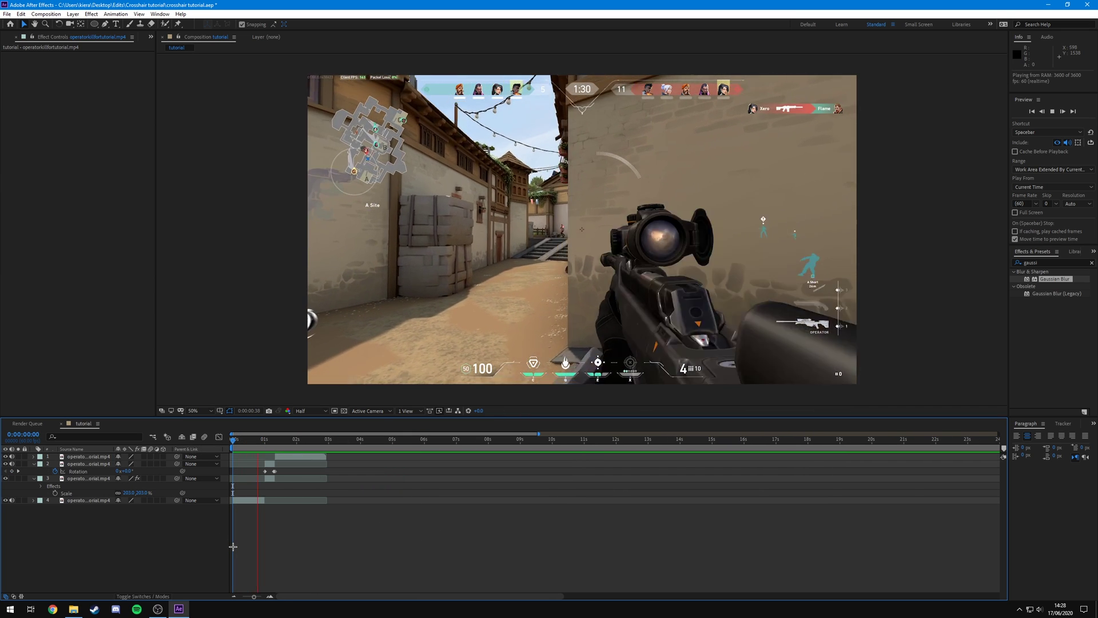
click(254, 445)
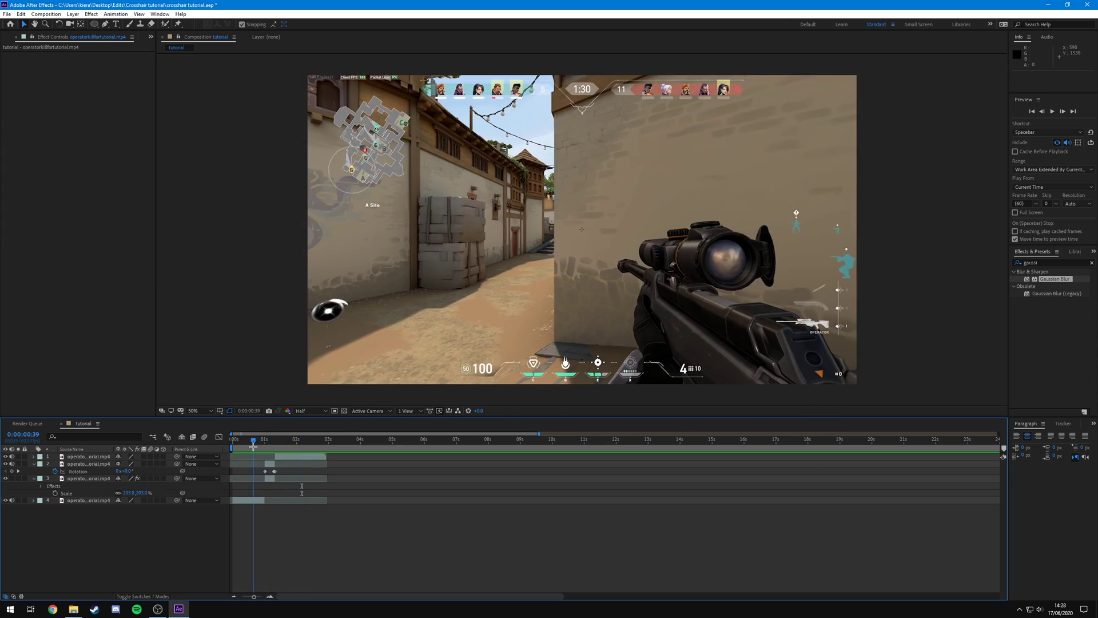
Step: Go to 0:00:01:01 in the scope segment and expand all of the masked layer's properties
mouse_move(253, 445)
mouse_down()
mouse_move(282, 446)
mouse_move(265, 446)
mouse_up()
key(equal)
key(equal)
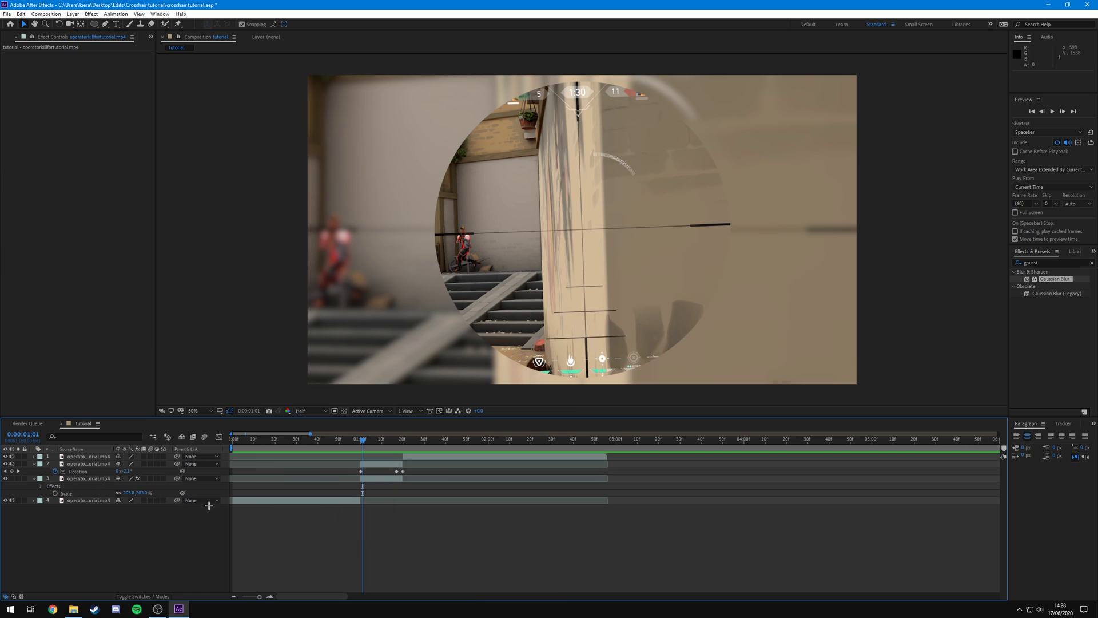
click(34, 464)
click(34, 463)
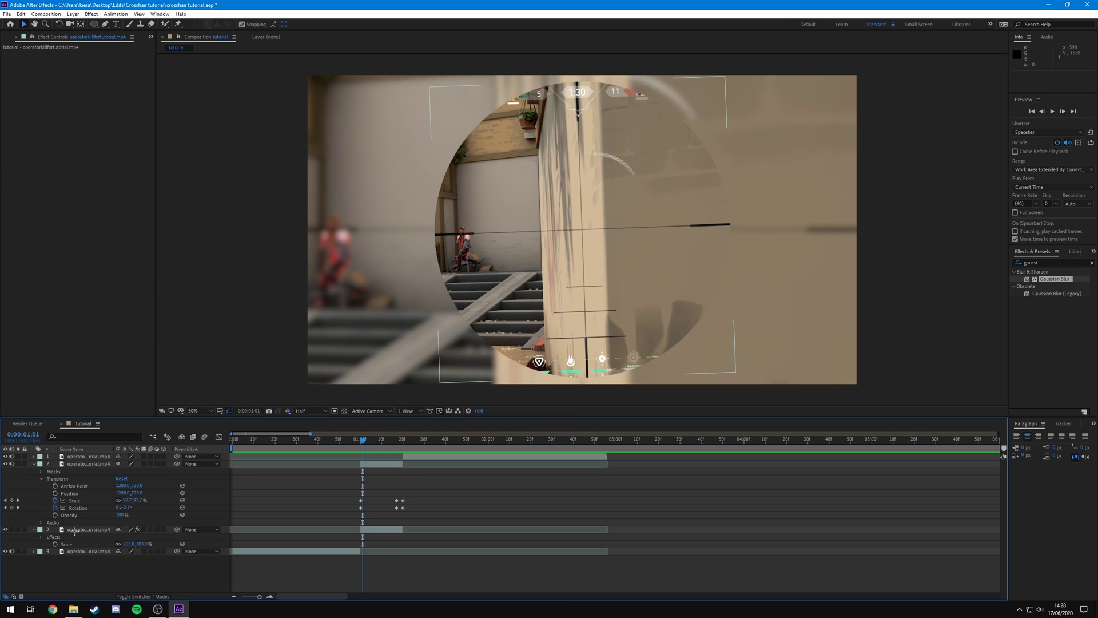
Step: Apply Easy Ease to all Scale and Rotation keyframes of the masked scope layer
click(74, 500)
click(79, 508)
click(365, 516)
drag(346, 497, 426, 513)
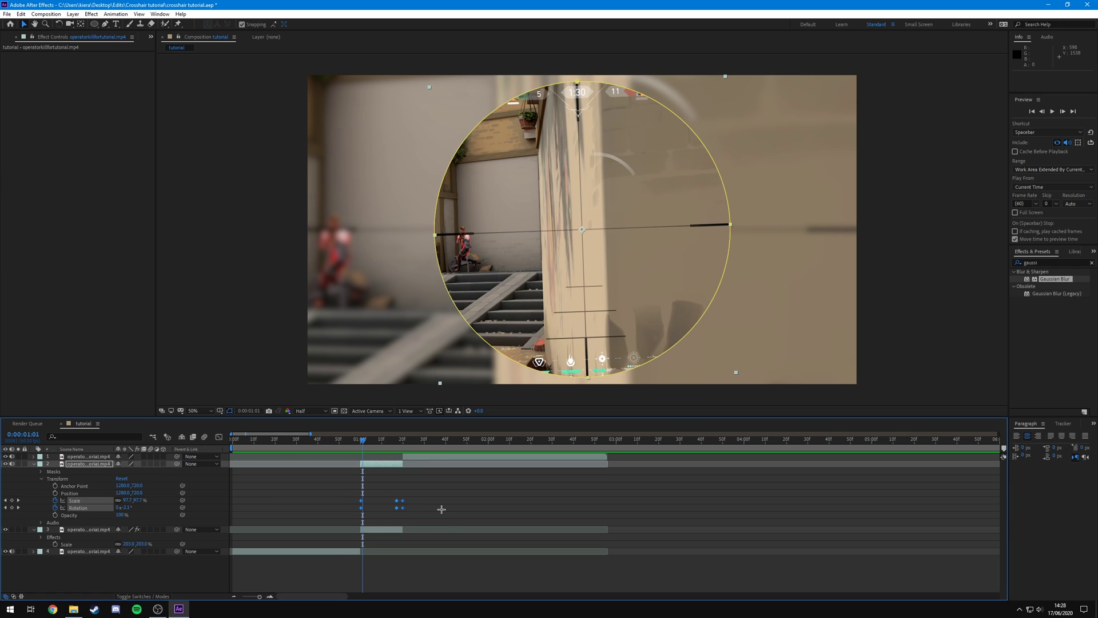
key(F9)
right_click(438, 495)
click(404, 484)
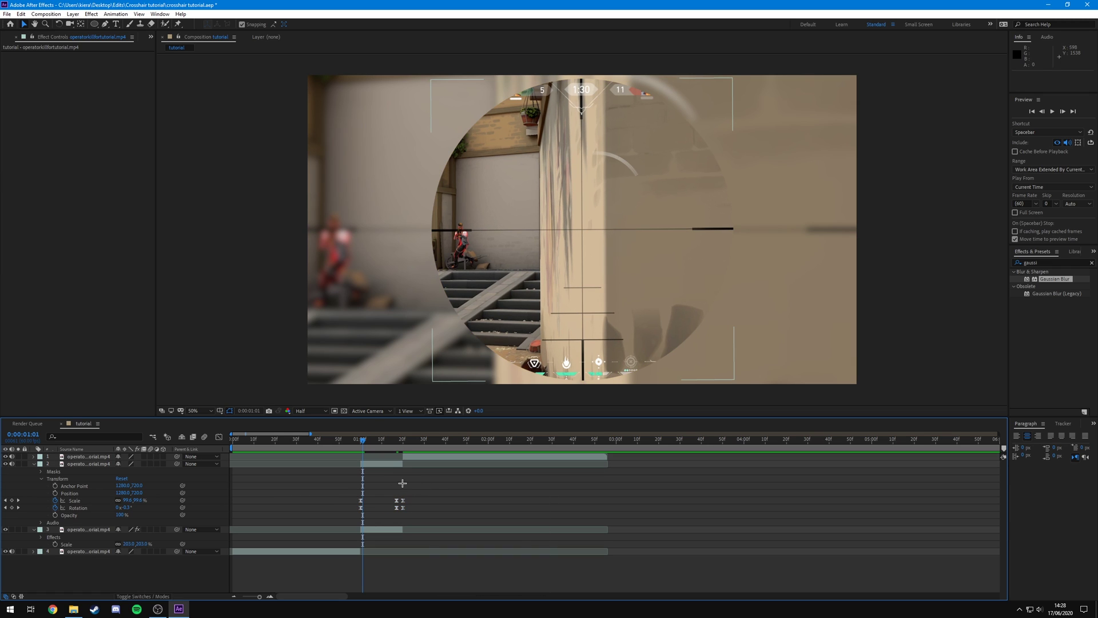
Step: Examine the masked layer's Scale curve in the Graph Editor and return to the layer timeline
drag(360, 440, 363, 502)
click(360, 501)
click(220, 437)
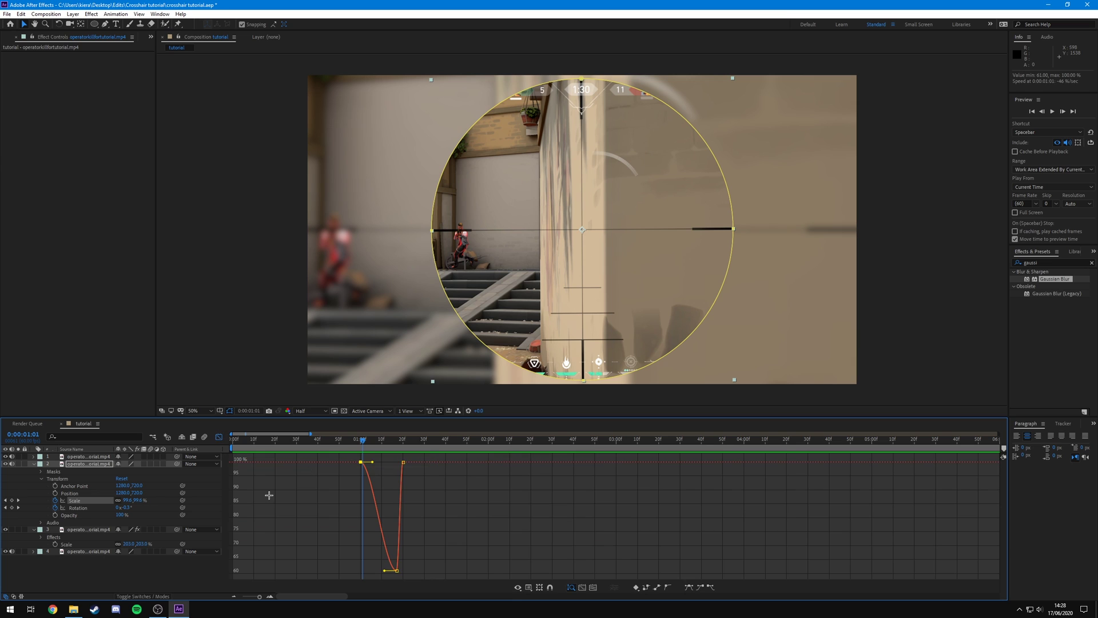
click(218, 438)
click(451, 509)
Step: Go to 0:00:01:03 in the scope segment and collapse the masked layer's properties
drag(363, 441, 365, 469)
click(396, 439)
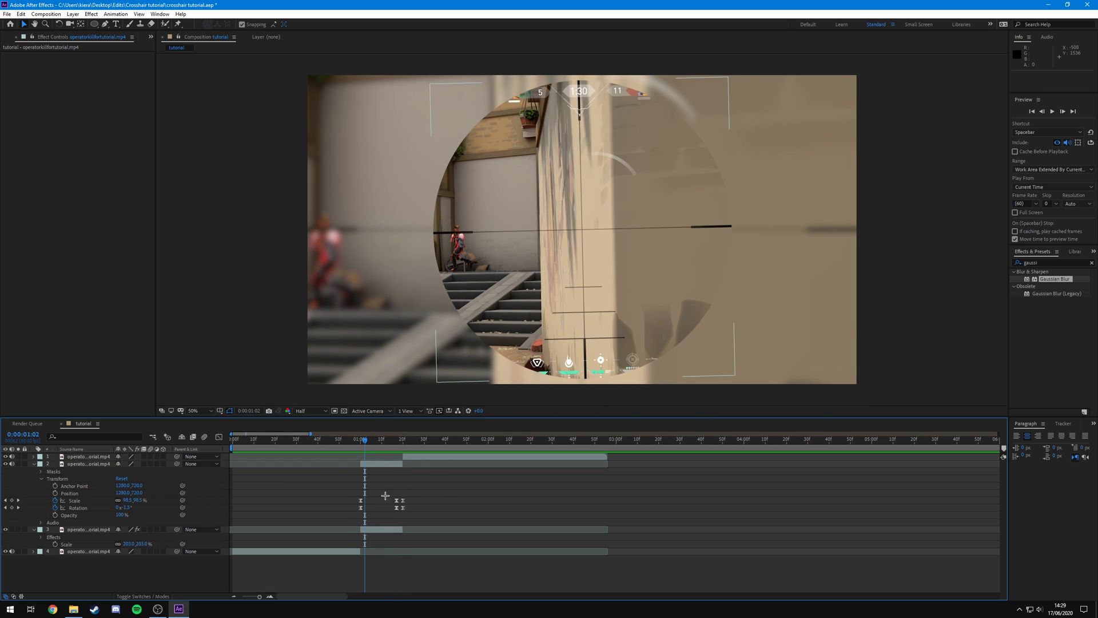
scroll(399, 488, down, 2)
scroll(399, 488, up, 1)
click(309, 441)
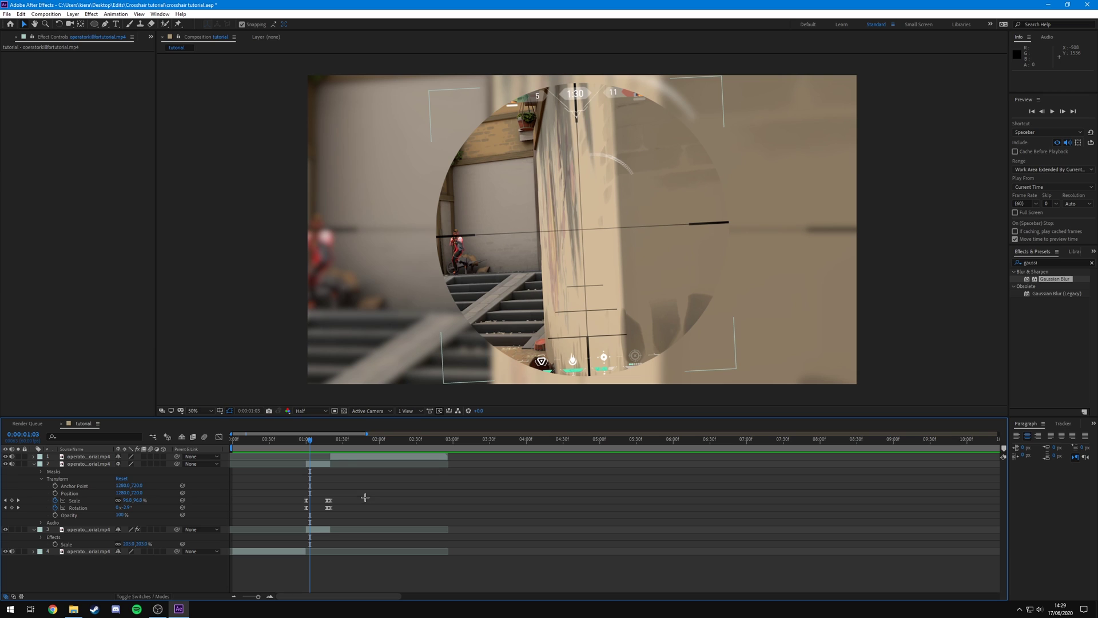
click(34, 464)
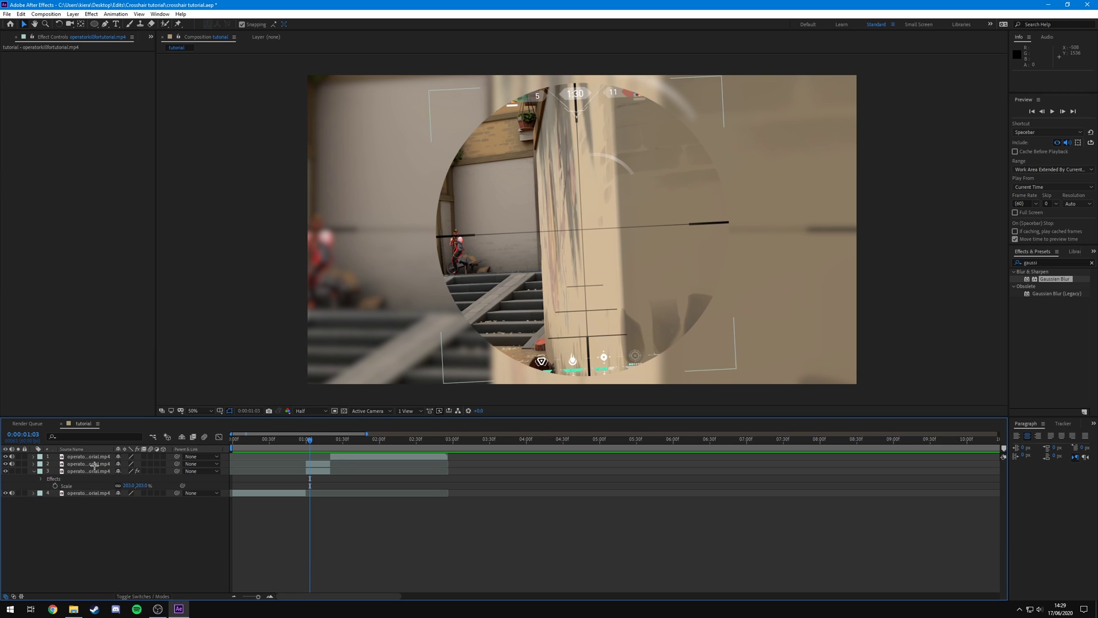
Step: Find the Drop Shadow effect and apply it to the masked scope layer
drag(1048, 263, 1000, 269)
text(drop)
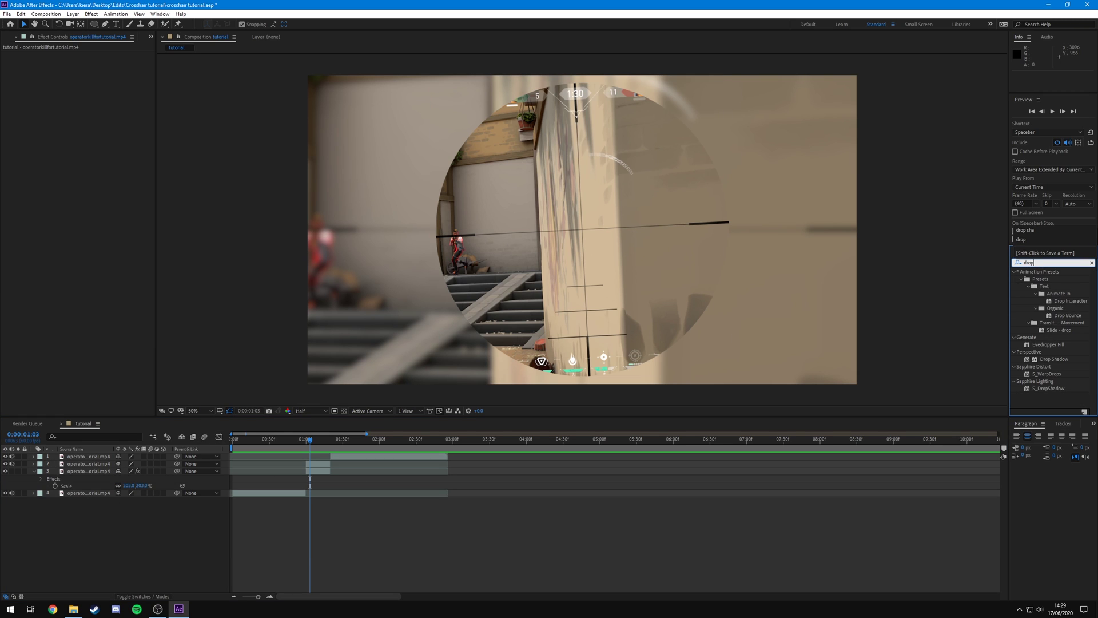
drag(1071, 361, 89, 467)
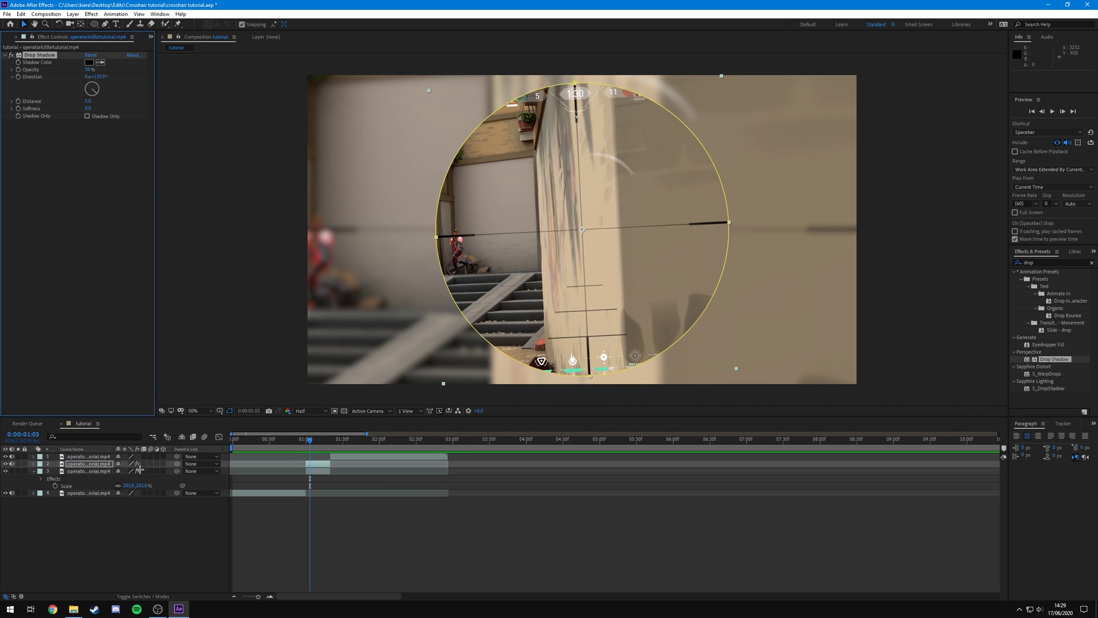
Step: Set the drop shadow's opacity to 100%, direction to 180°, distance to 10 and softness to 70
click(100, 77)
text(180)
key(Return)
text(10)
key(Tab)
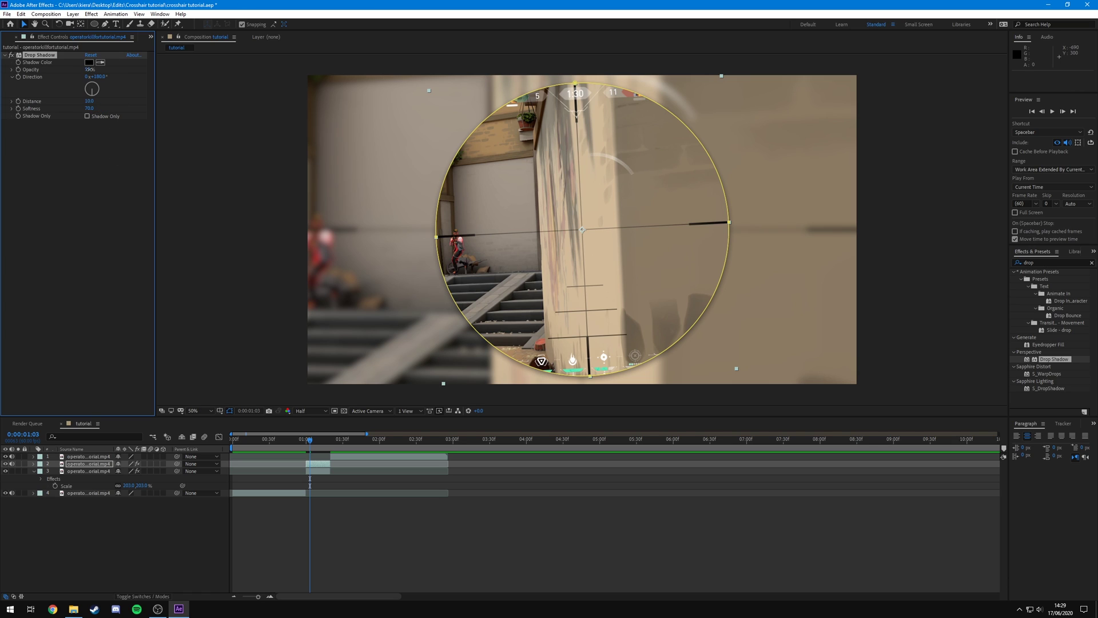
drag(90, 70, 124, 69)
click(122, 188)
Step: Scrub through the scope segment to review the drop shadow and return to 0:00:01:00
click(218, 515)
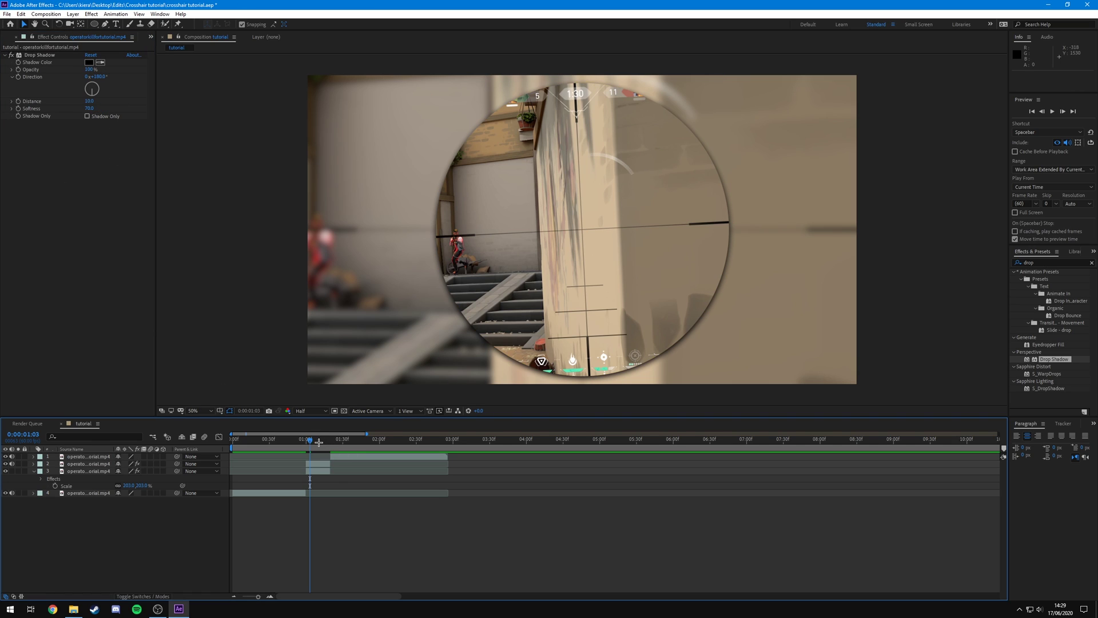
mouse_move(319, 442)
mouse_down()
mouse_move(301, 442)
mouse_move(320, 445)
mouse_up()
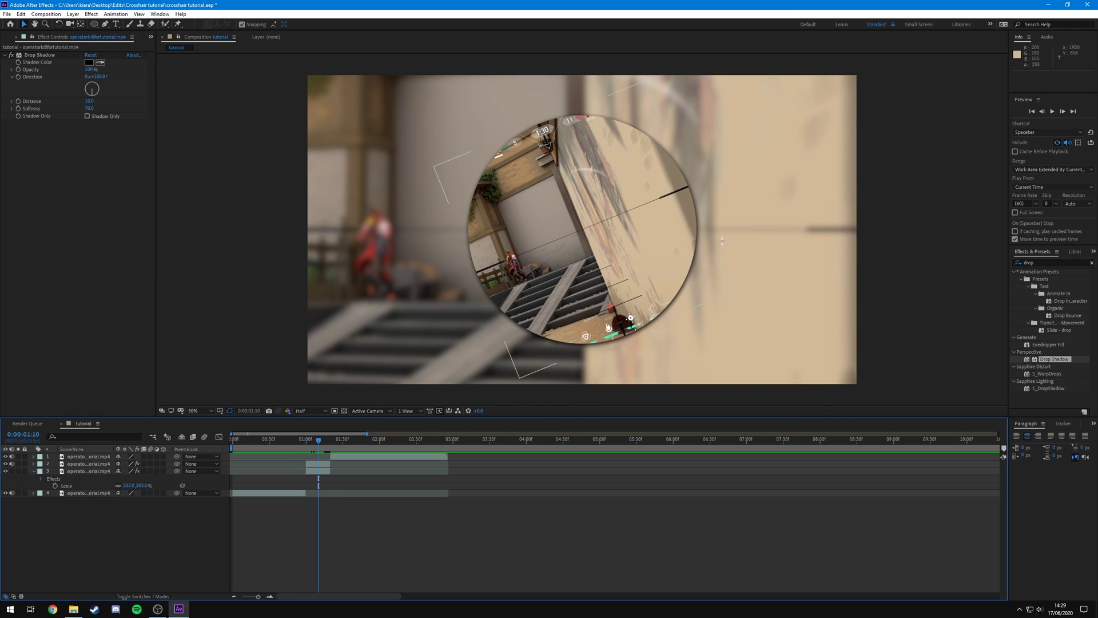
mouse_move(318, 442)
mouse_down()
mouse_move(298, 453)
mouse_move(322, 462)
mouse_move(303, 445)
mouse_up()
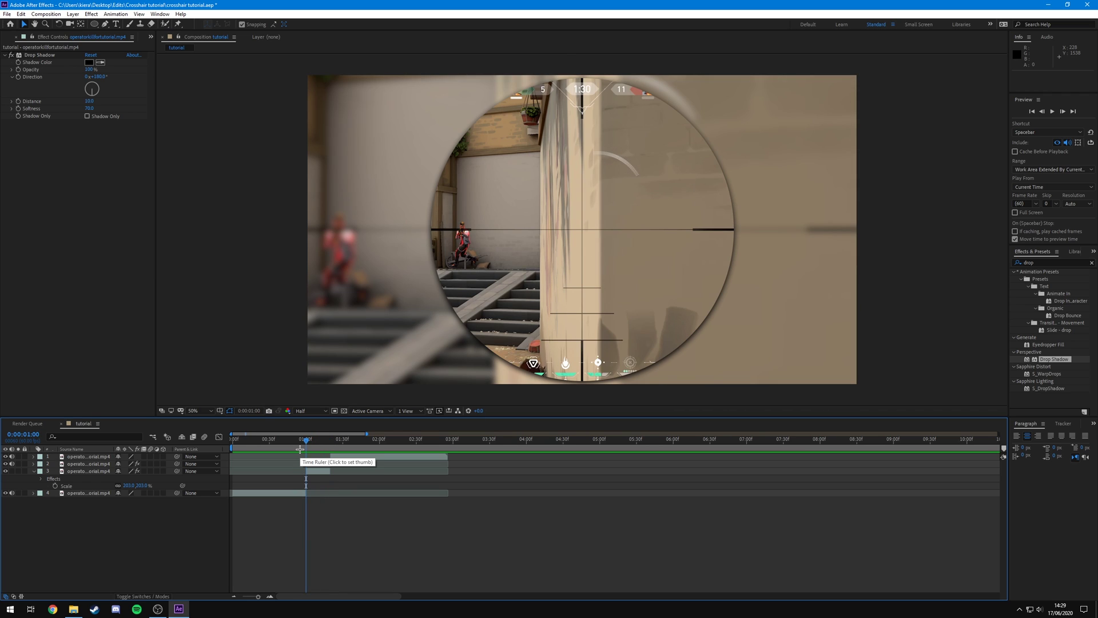
key(alt+Tab)
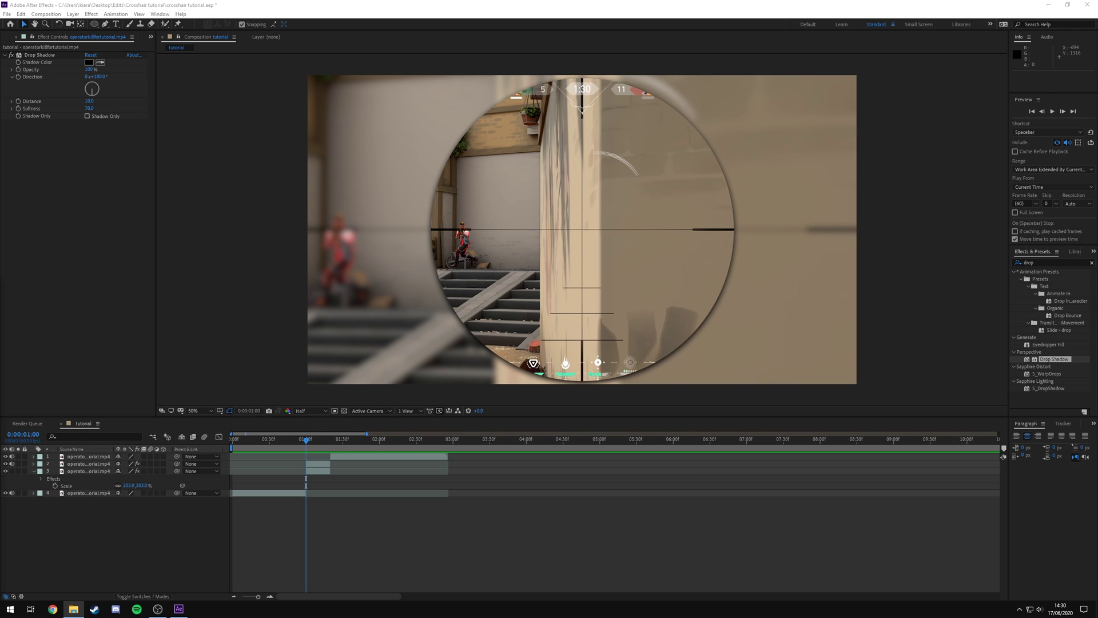
key(Return)
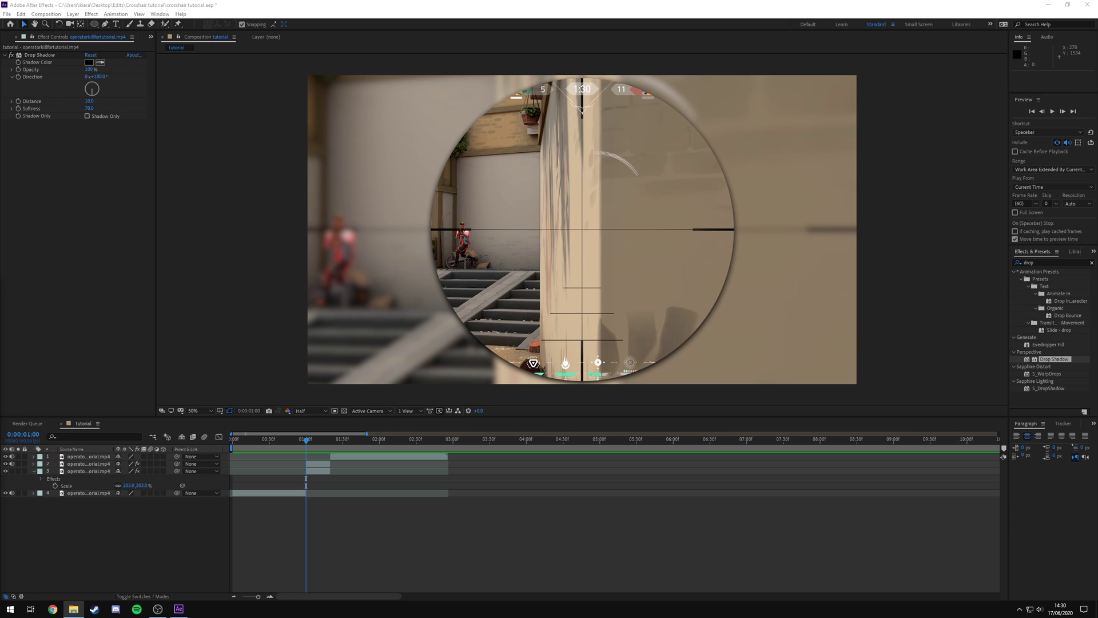
drag(91, 252, 88, 181)
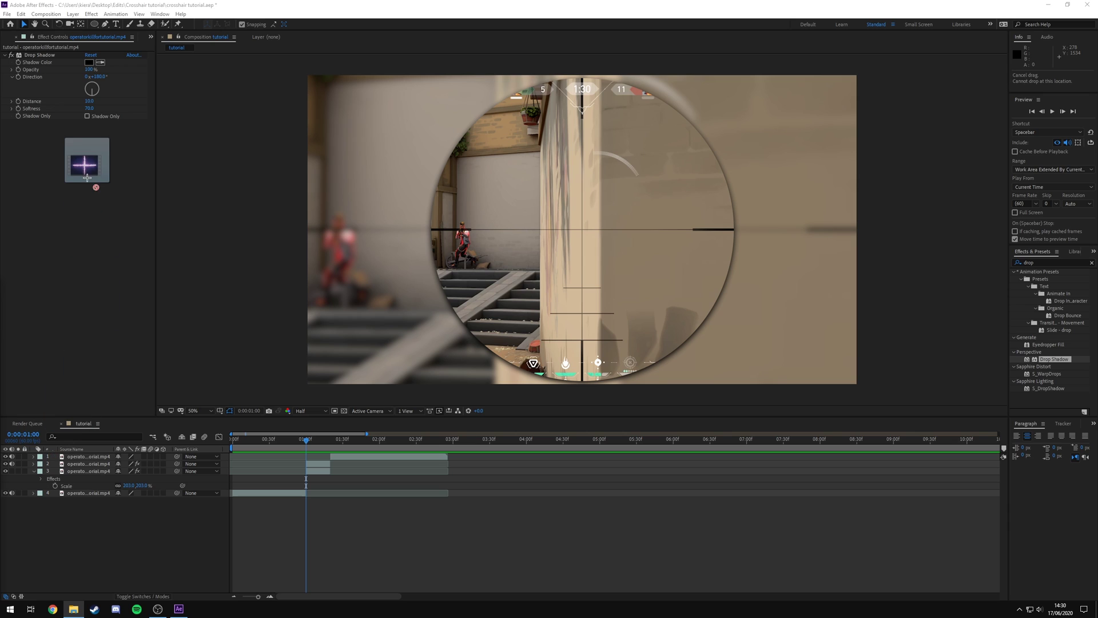
Step: Show the project's footage list and import crosshair.mp4 from File Explorer
click(151, 37)
click(182, 44)
click(18, 213)
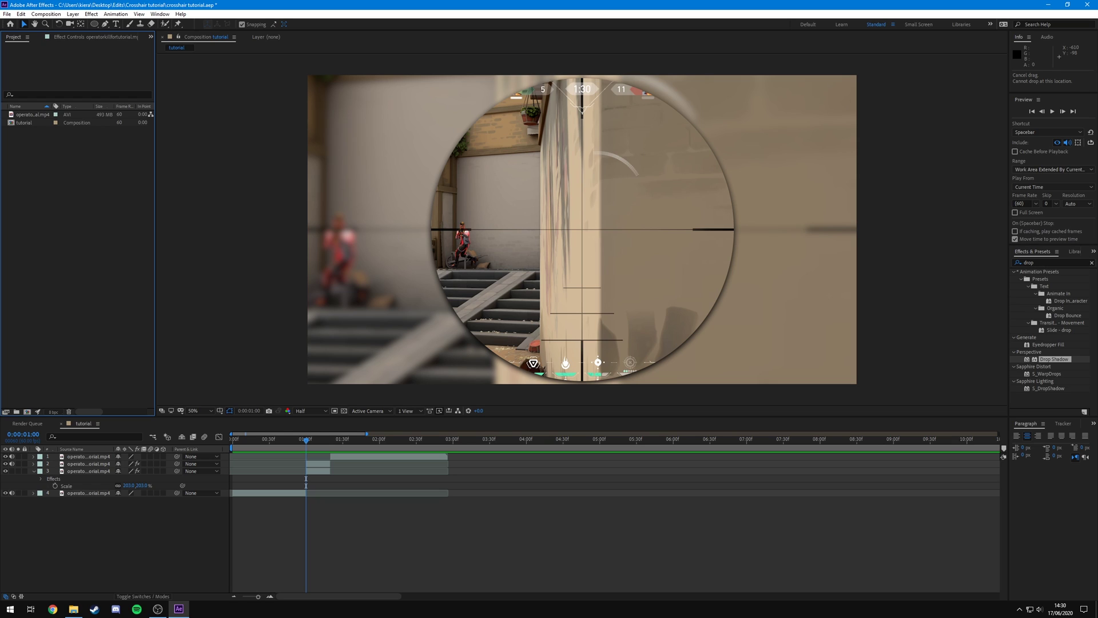
key(alt+Tab)
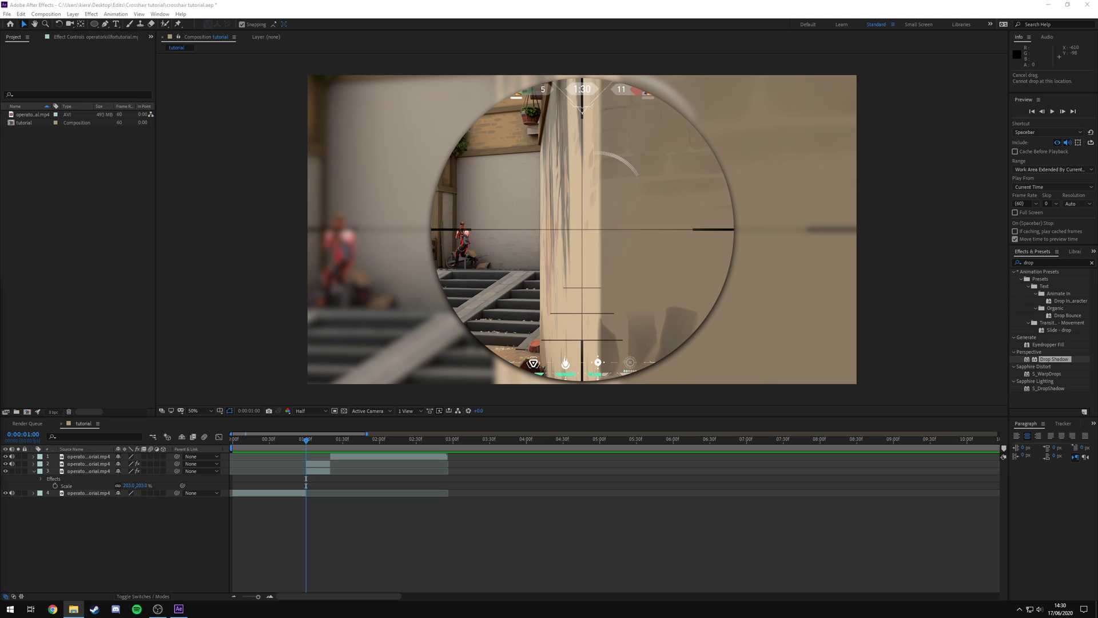
drag(117, 203, 55, 156)
drag(12, 125, 59, 151)
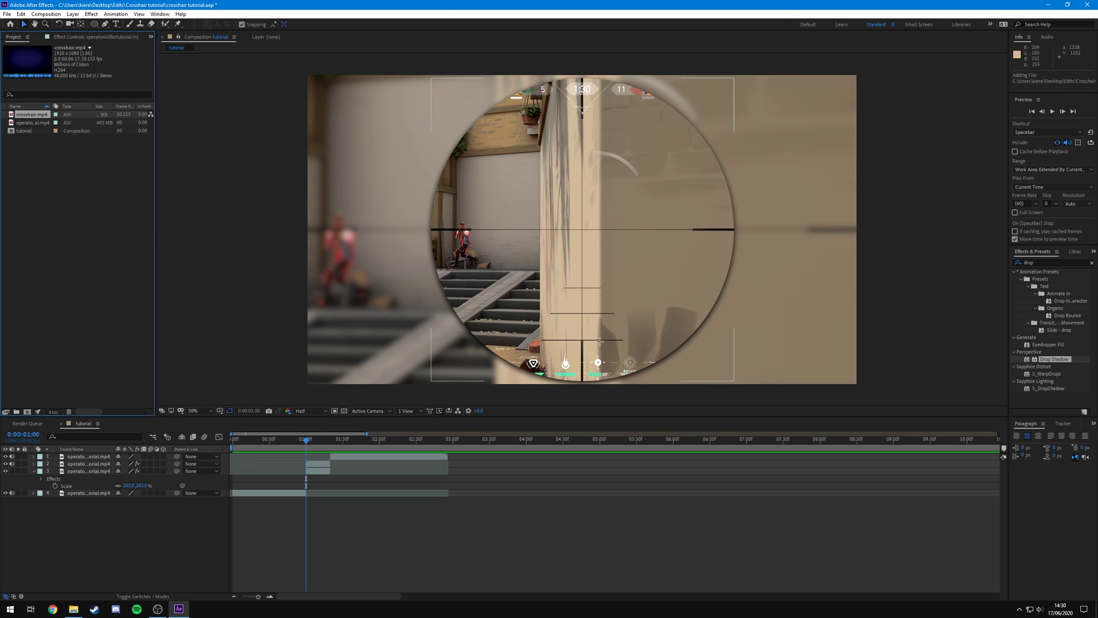
Step: Pre-compose the masked scope layer, leaving all attributes in the tutorial composition and keeping the suggested name
click(84, 463)
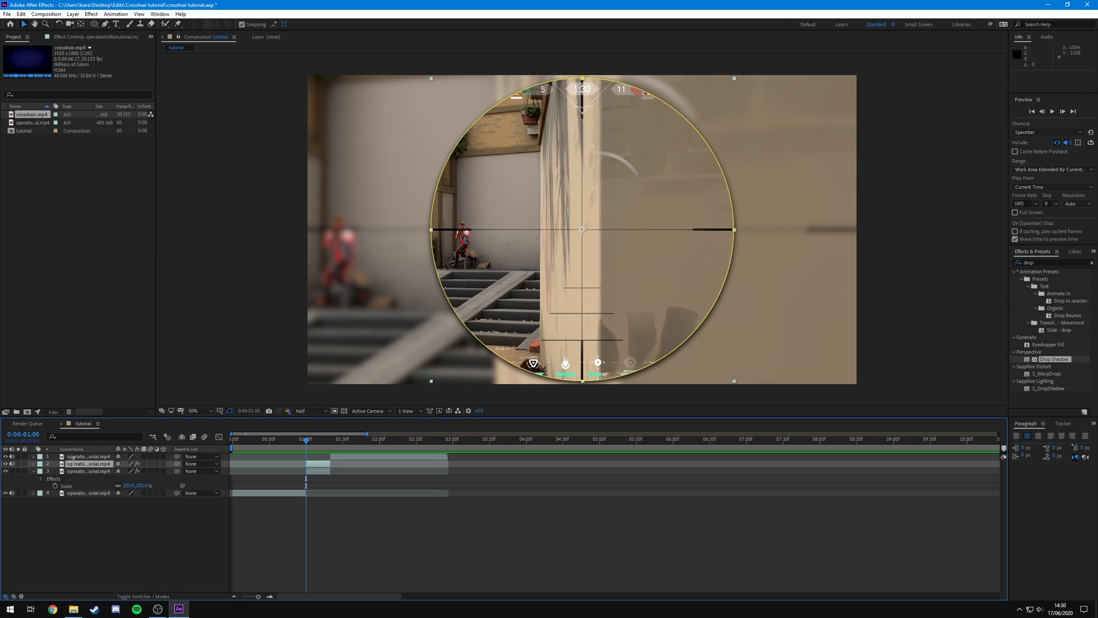
click(6, 464)
click(6, 464)
right_click(96, 463)
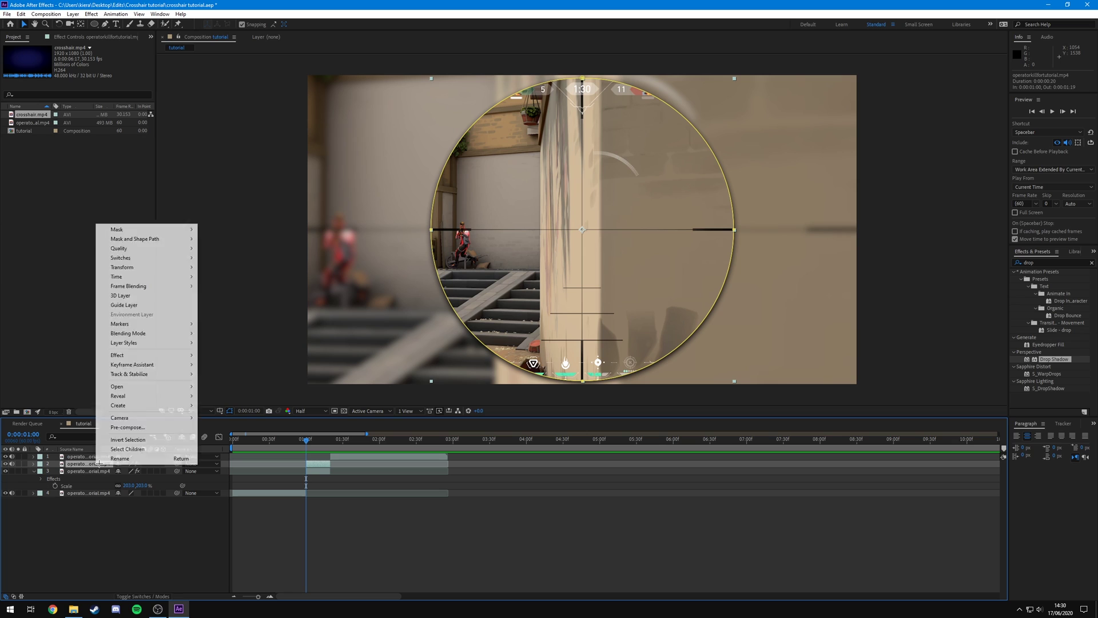
click(134, 427)
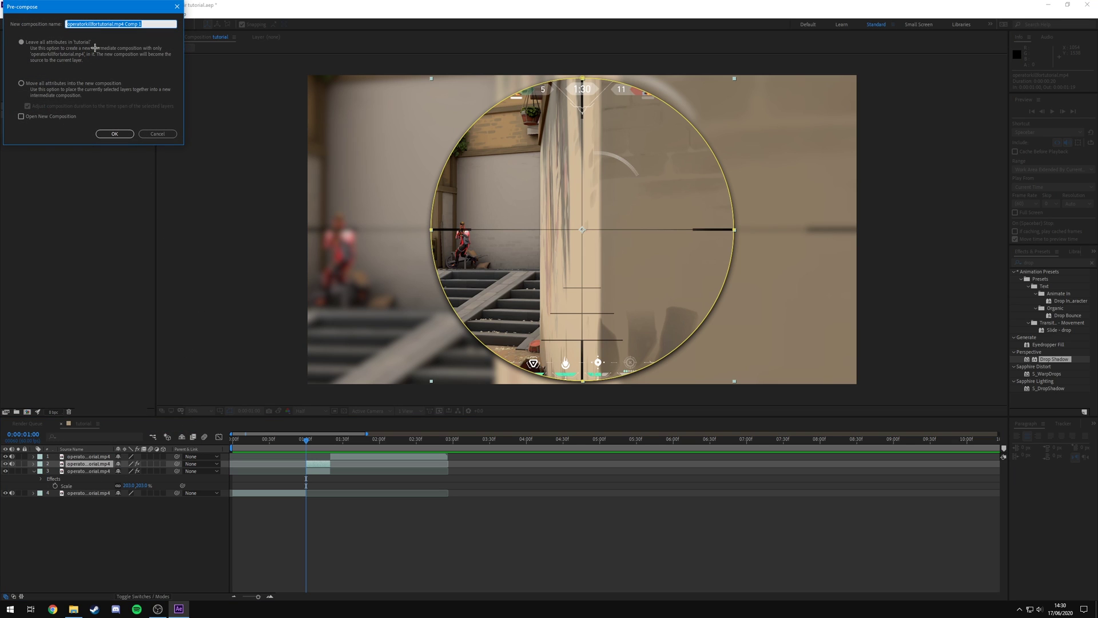
click(121, 133)
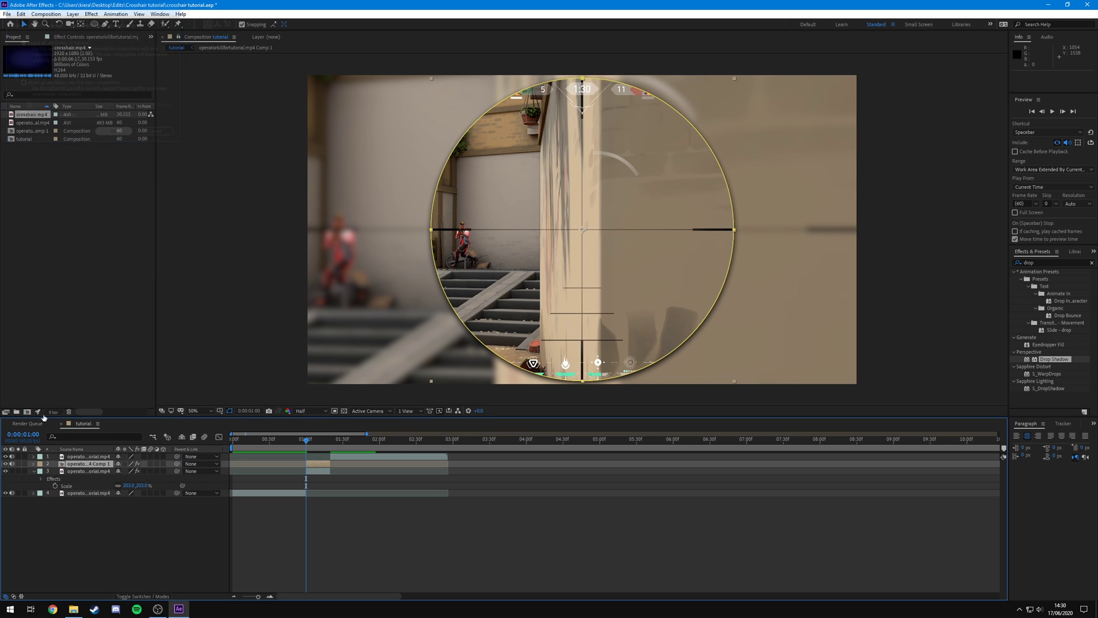
Step: Open the new pre-composition and place crosshair.mp4 above the gameplay layer, viewing it at the beginning
double_click(85, 464)
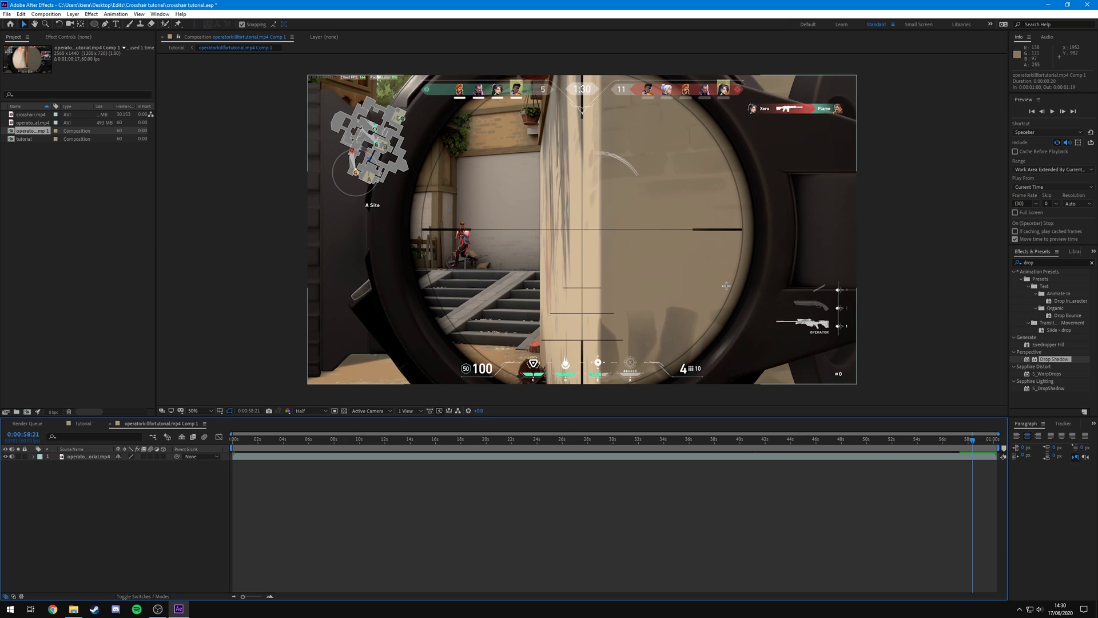
drag(31, 115, 92, 460)
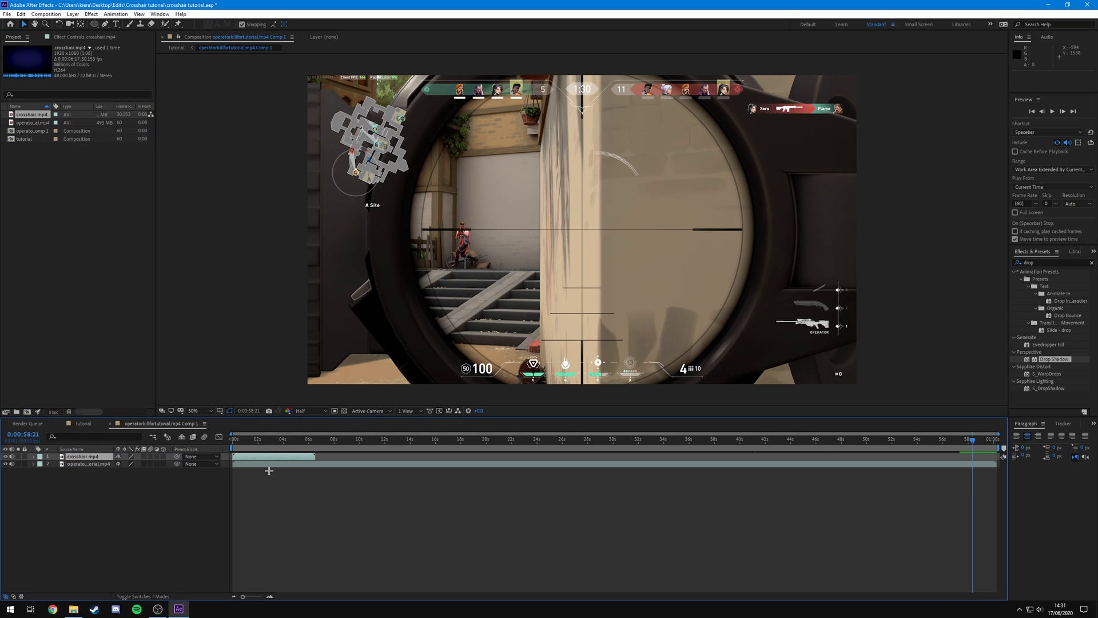
drag(243, 439, 234, 439)
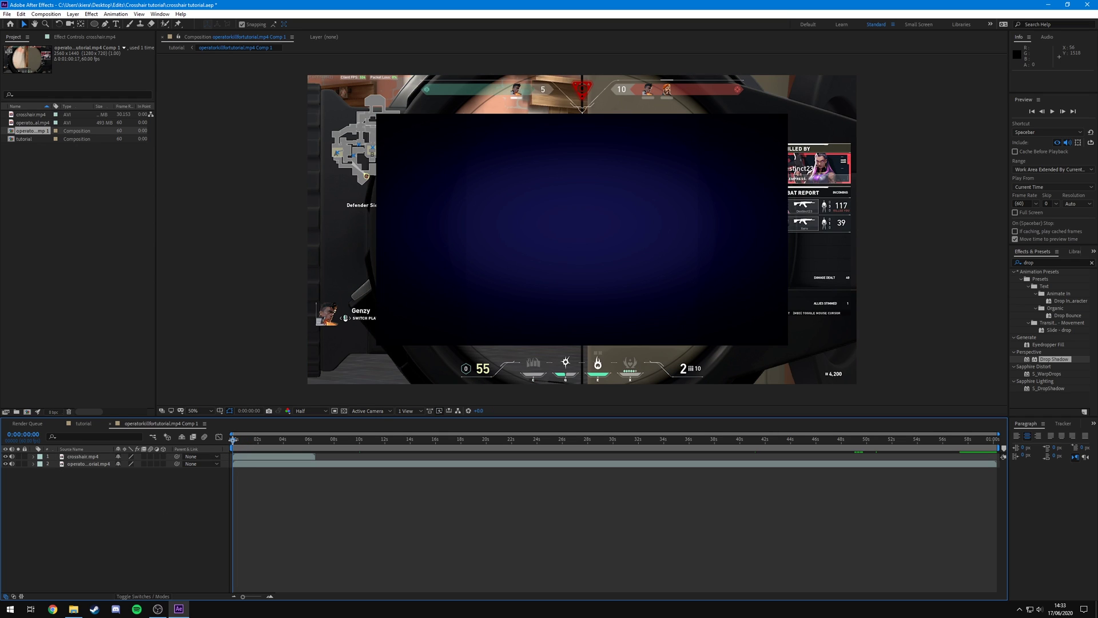
Step: Locate the first fully scoped-in frame at 0:00:58:21 in the pre-composition and mark it on the gameplay layer
drag(233, 439, 809, 478)
click(84, 423)
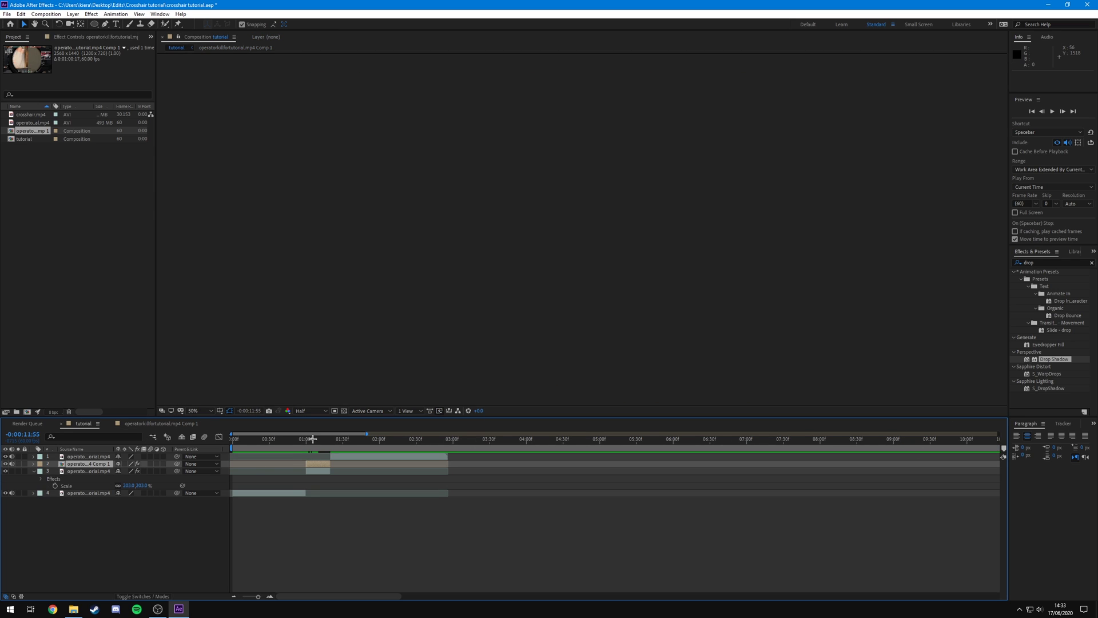
mouse_move(273, 439)
mouse_down()
mouse_move(311, 439)
mouse_move(280, 441)
mouse_up()
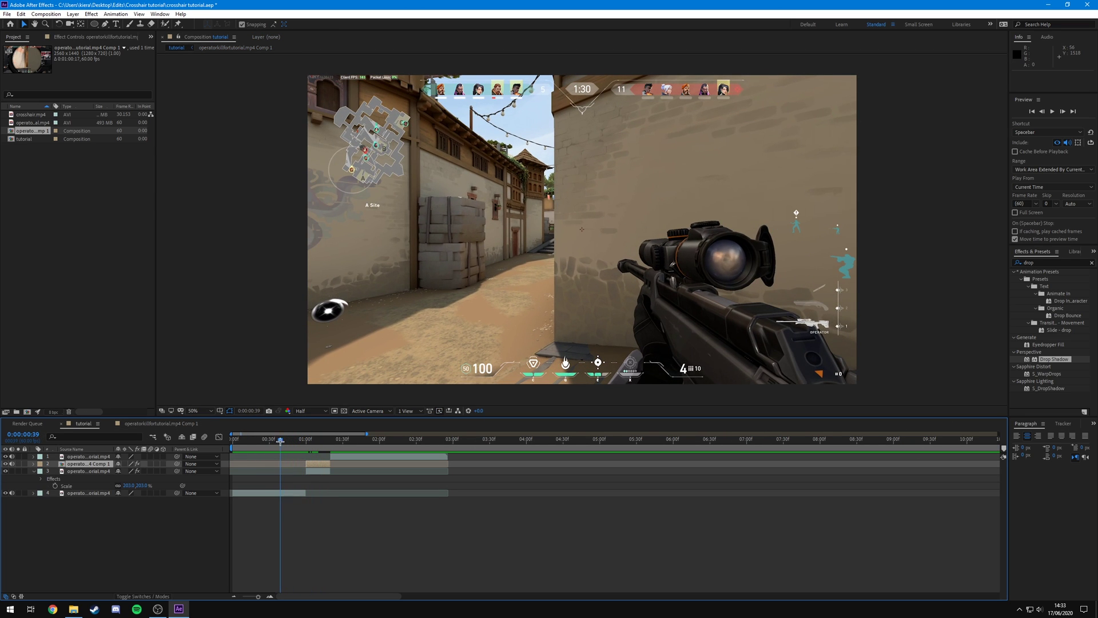
click(165, 425)
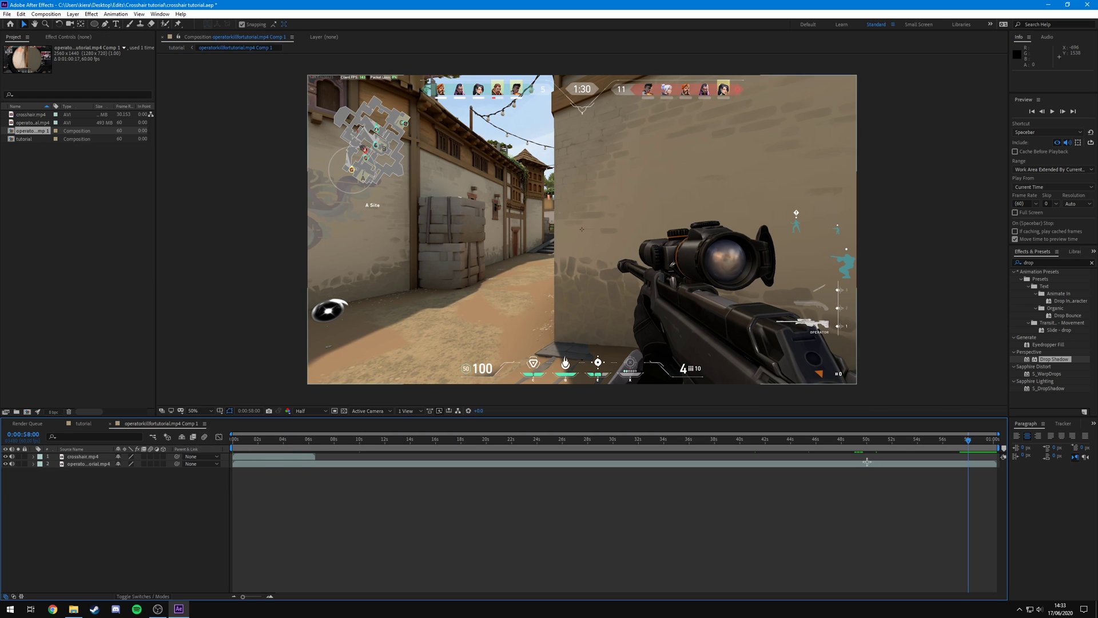
click(976, 440)
drag(976, 440, 972, 441)
key(Page_Down)
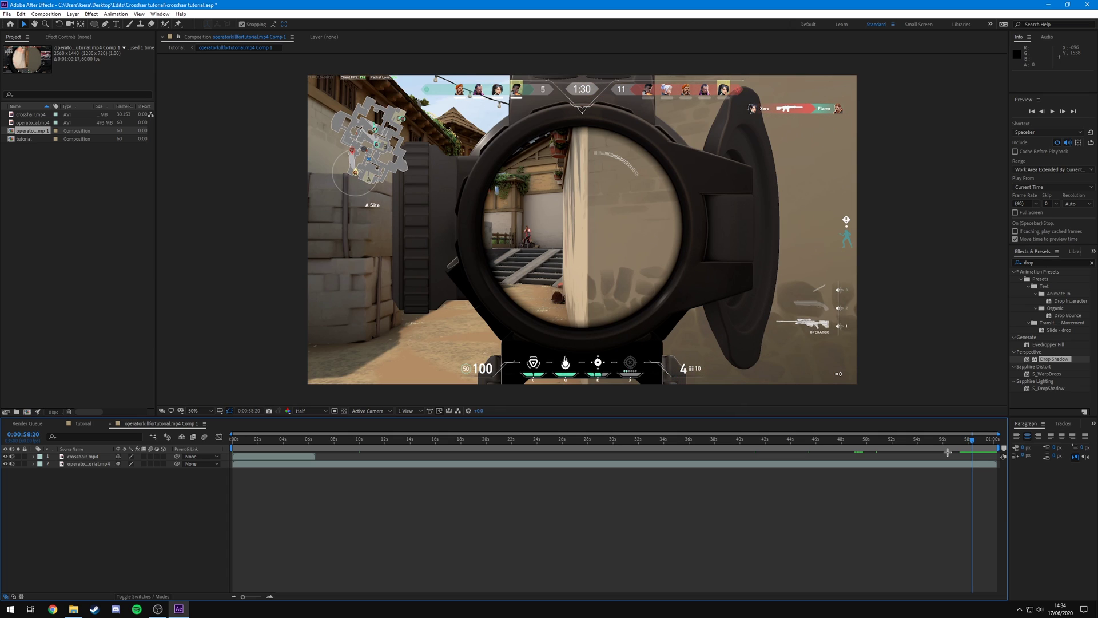
key(Page_Down)
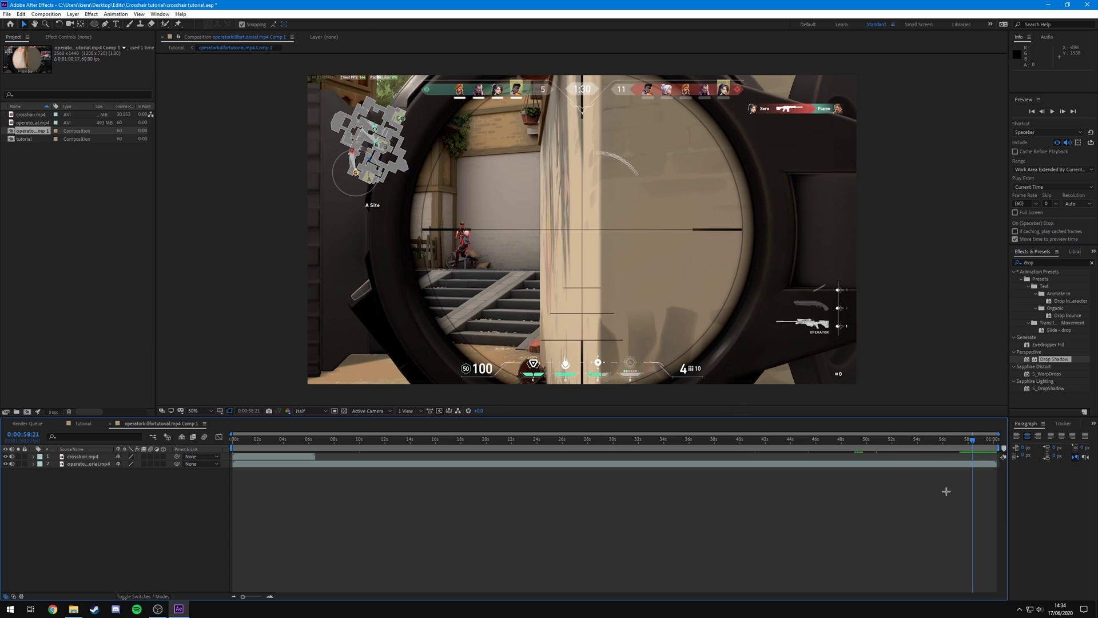
click(88, 465)
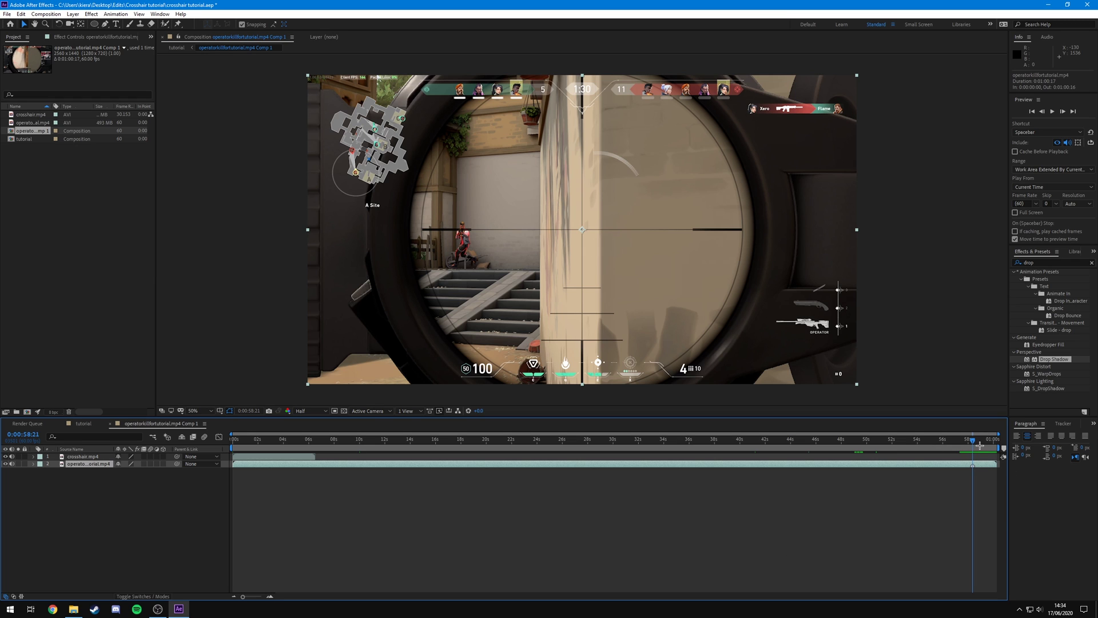
Step: Move crosshair.mp4 to start at 0:00:58:19 near the gameplay layer's marker, and view that section at 0:00:58:25
drag(979, 445, 753, 469)
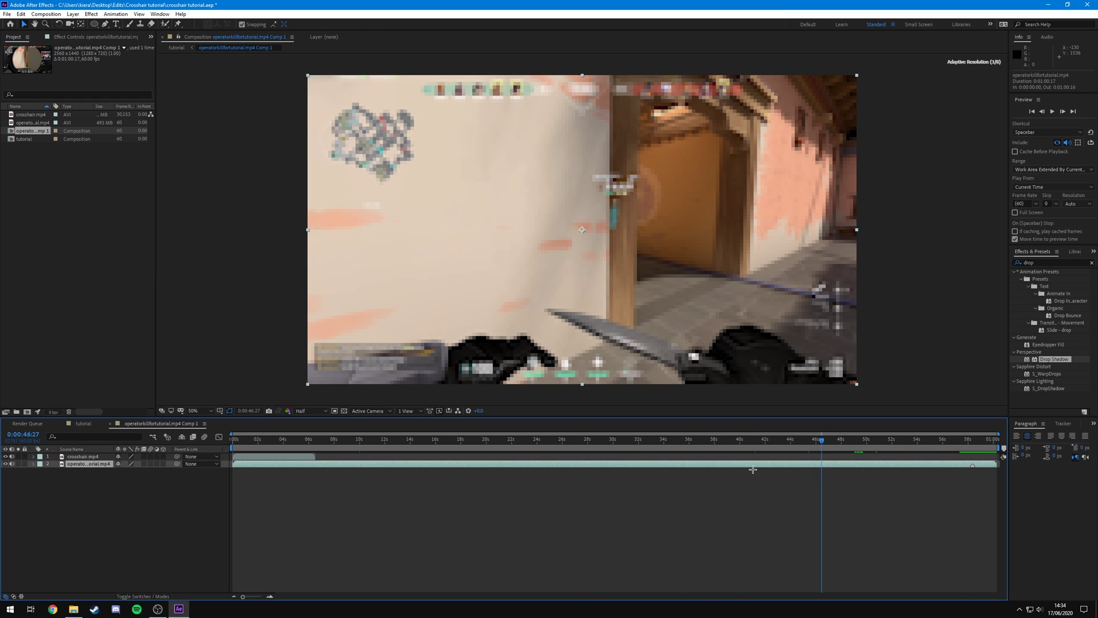
click(100, 456)
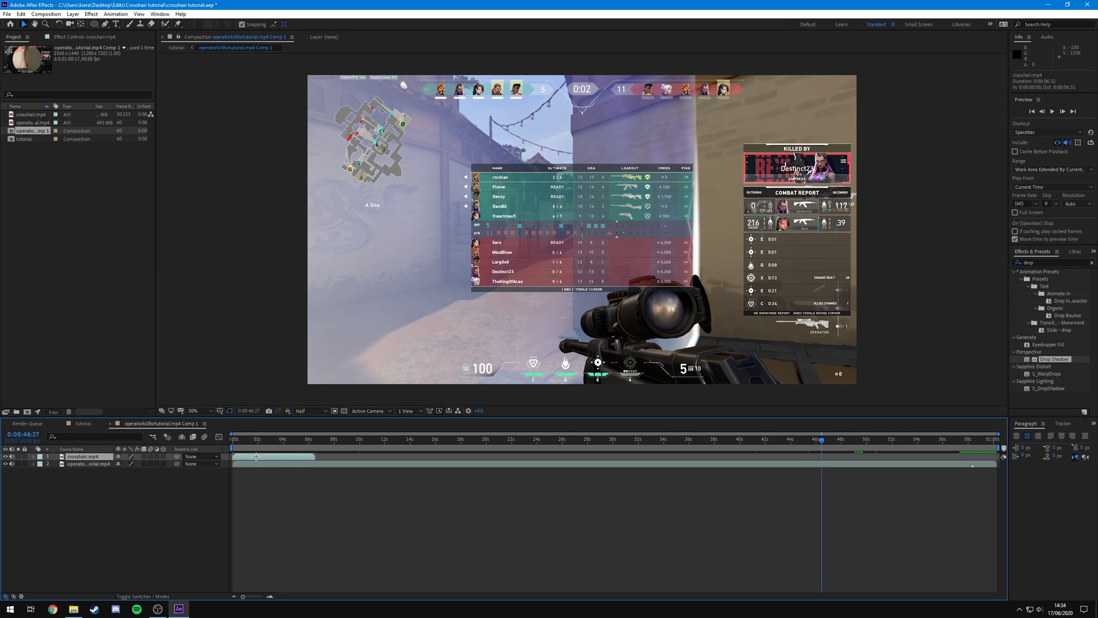
drag(256, 456, 988, 457)
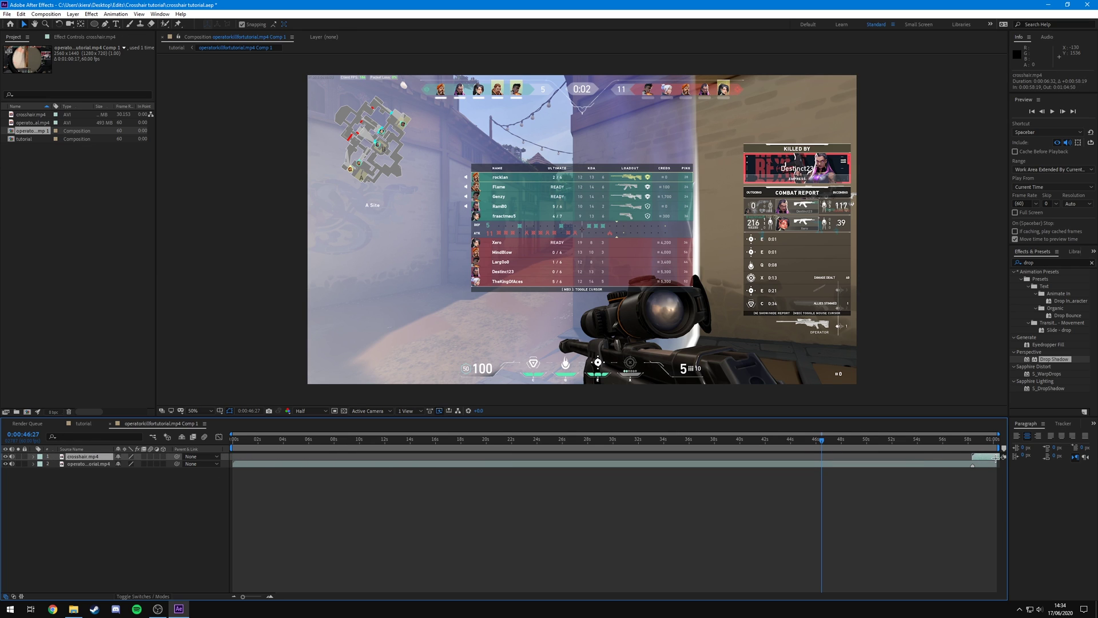
click(974, 440)
drag(243, 596, 287, 598)
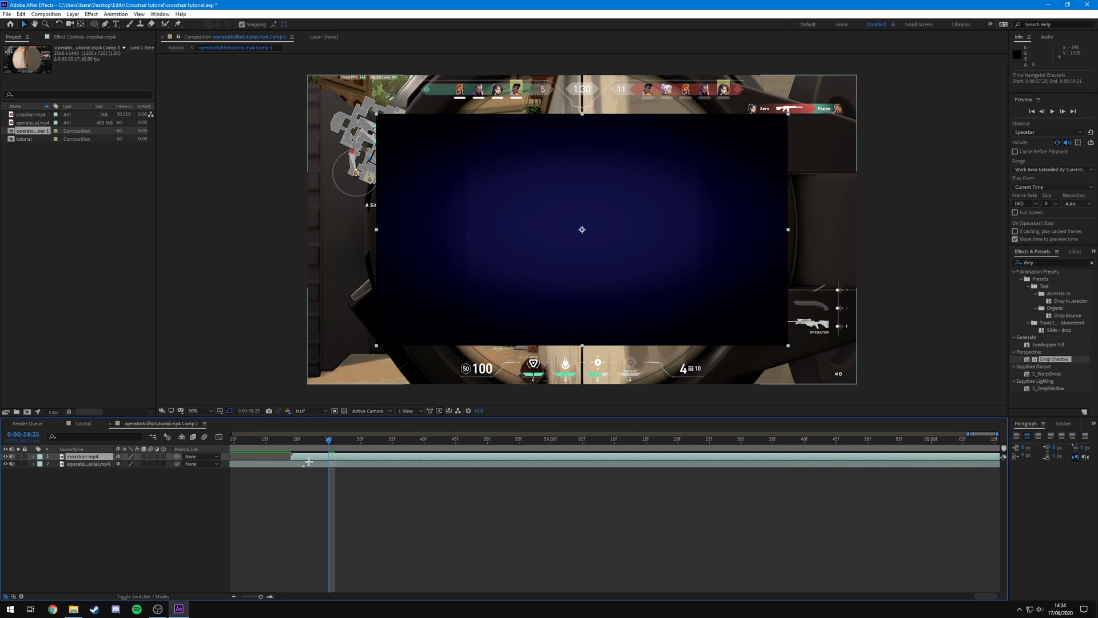
Step: Align the start of crosshair.mp4 with the gameplay layer's marker at 0:00:58:21 and set its blending mode to Screen
drag(308, 460, 315, 458)
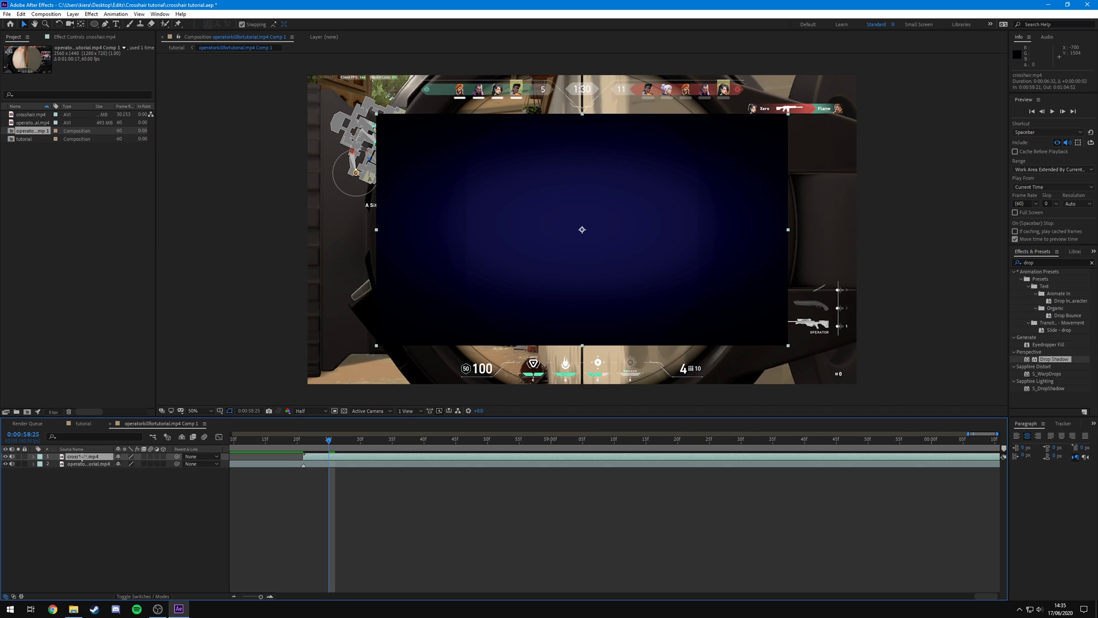
right_click(80, 457)
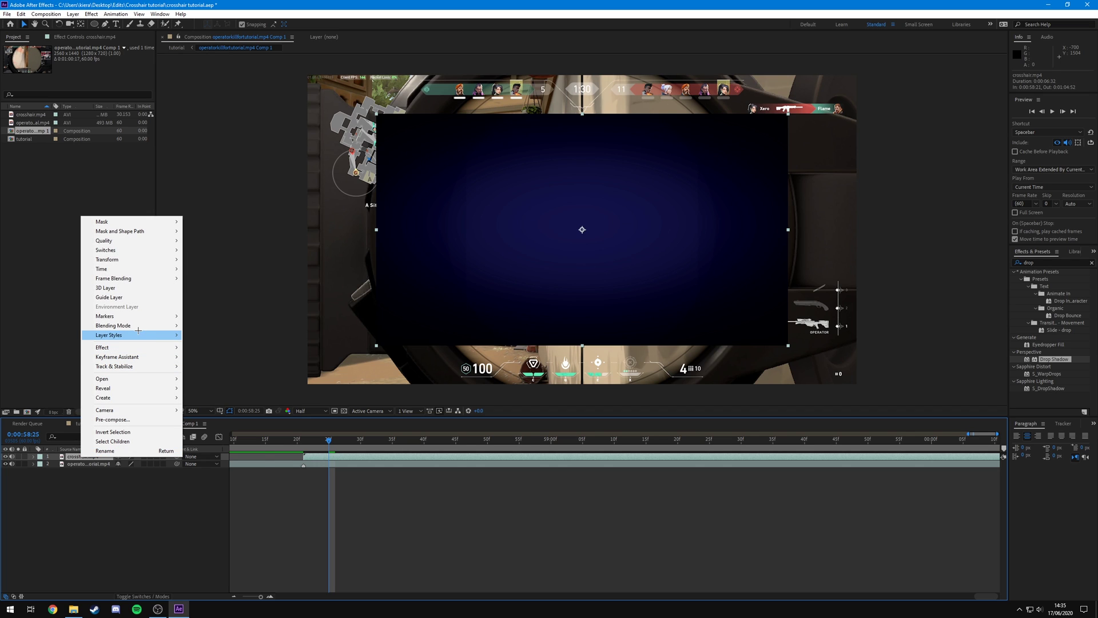
mouse_move(134, 325)
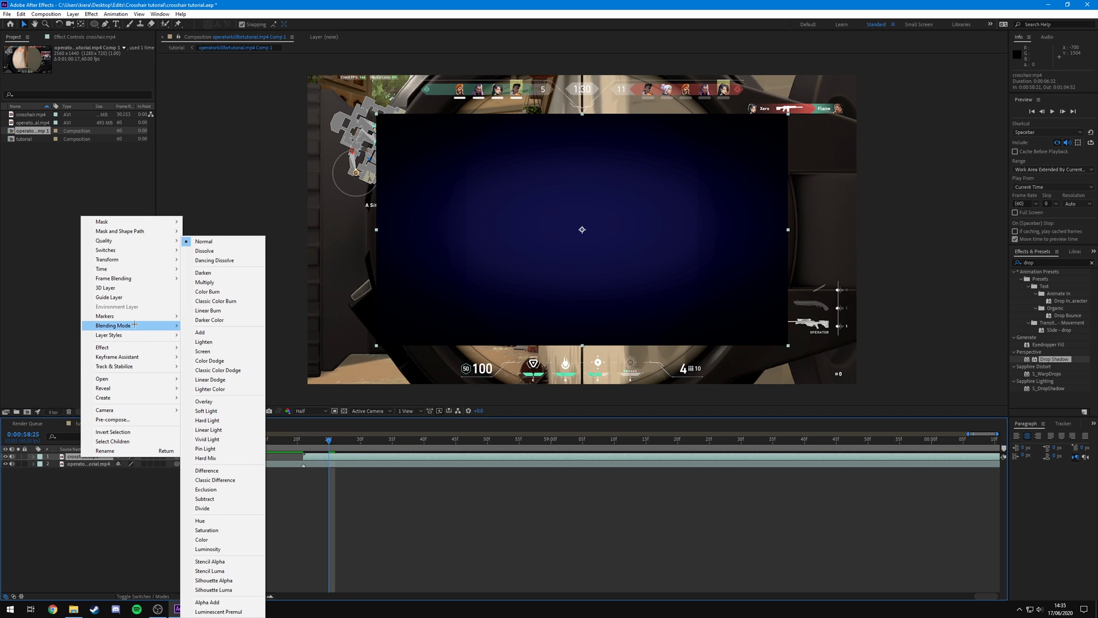
click(203, 351)
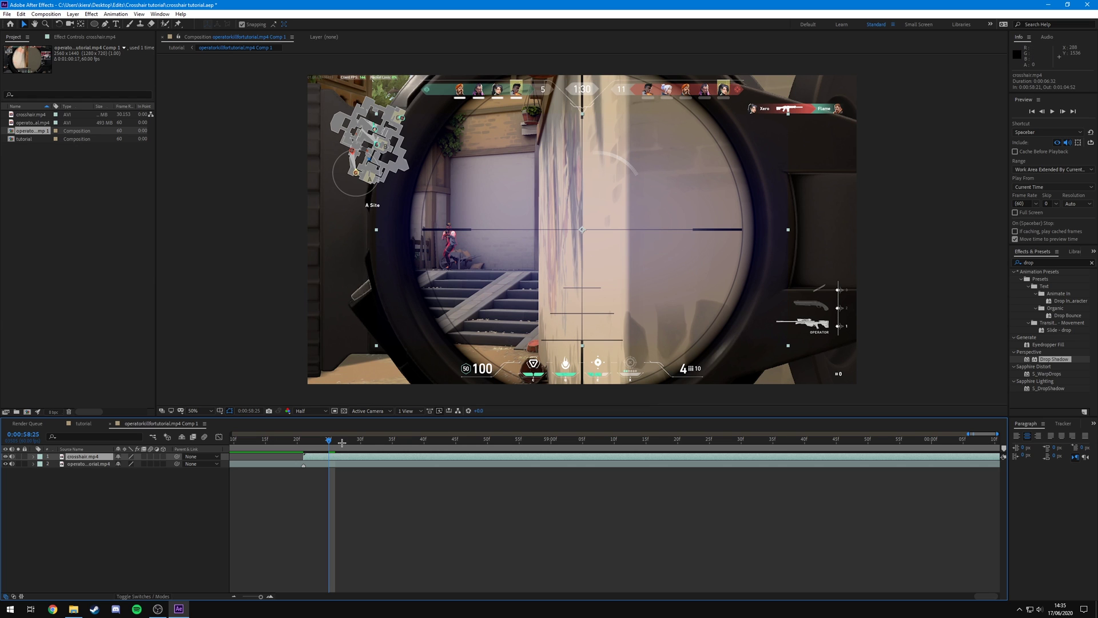
drag(329, 440, 602, 465)
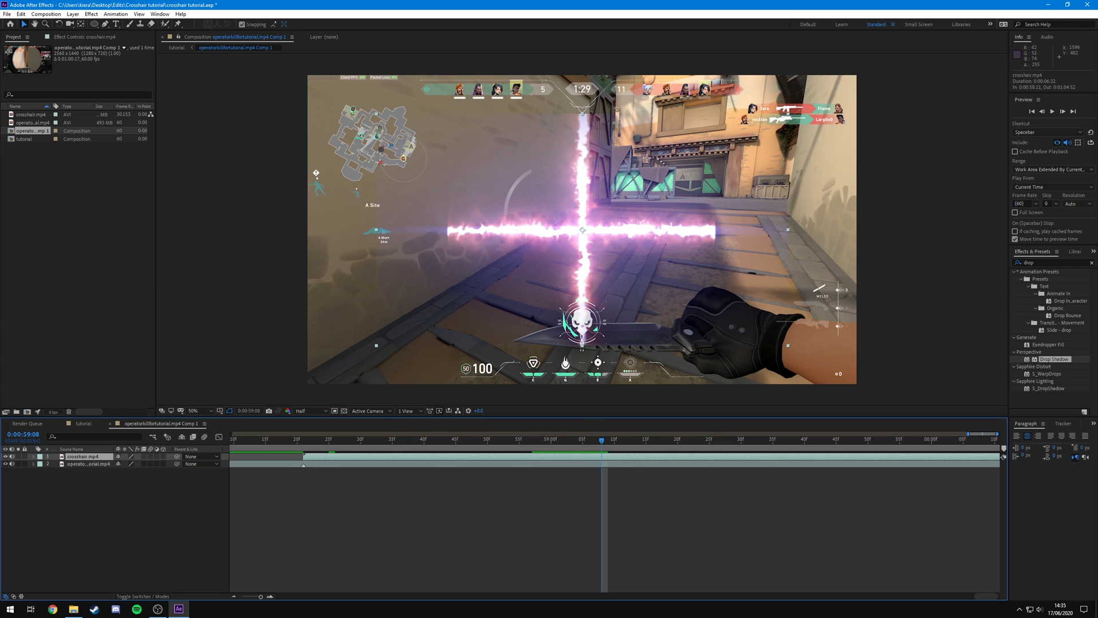
drag(601, 446, 313, 471)
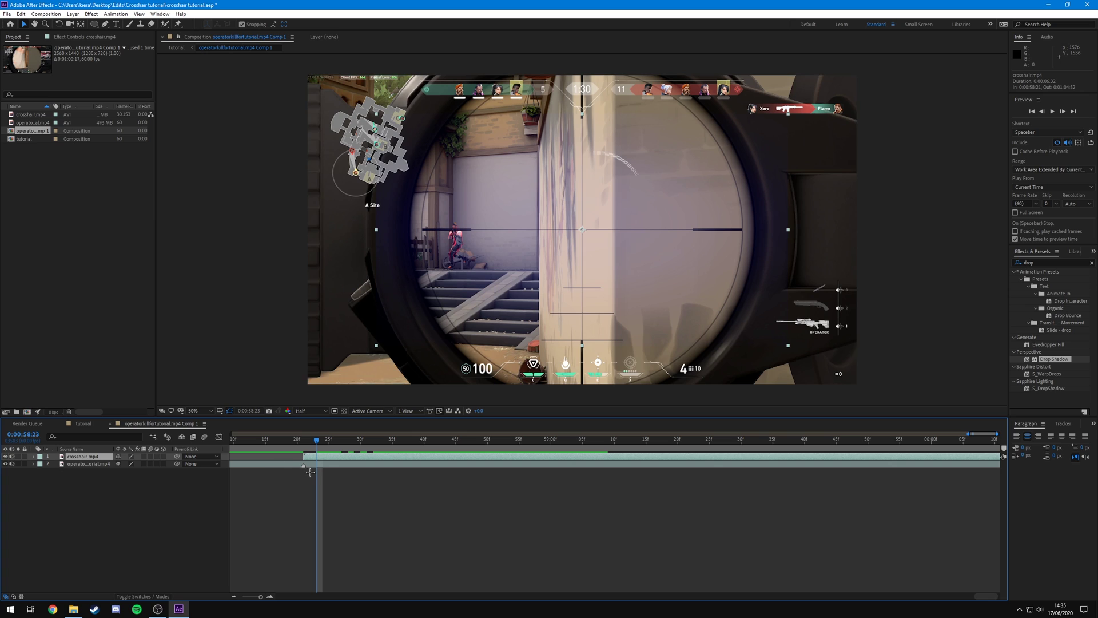
Step: Time-stretch crosshair.mp4 to a stretch factor of 20%, holding the layer in-point in place
right_click(327, 457)
mouse_move(394, 269)
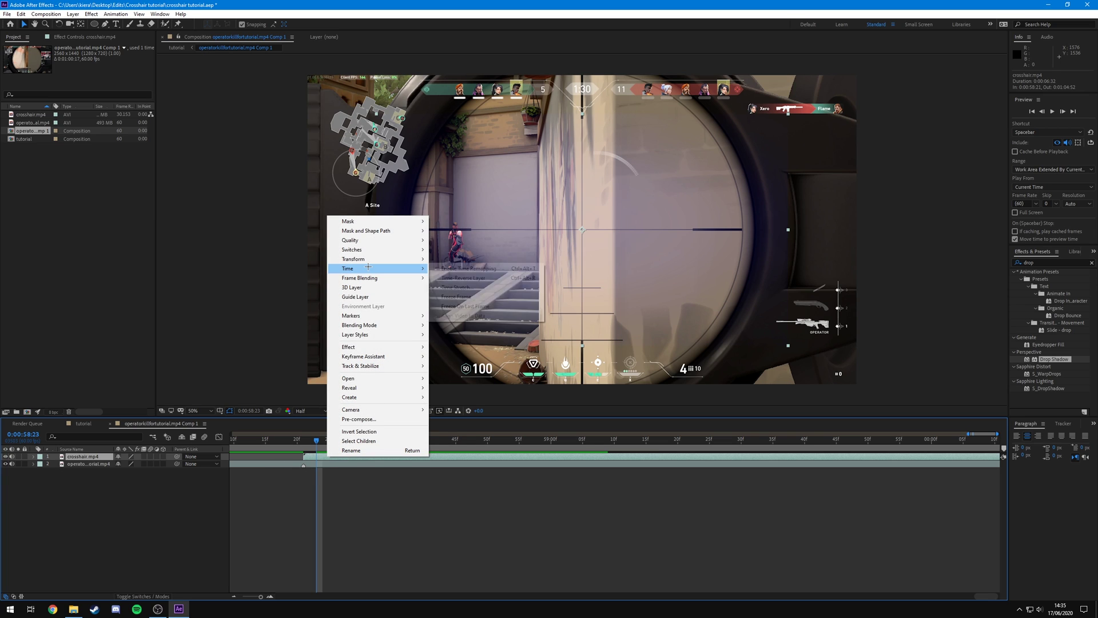
click(462, 287)
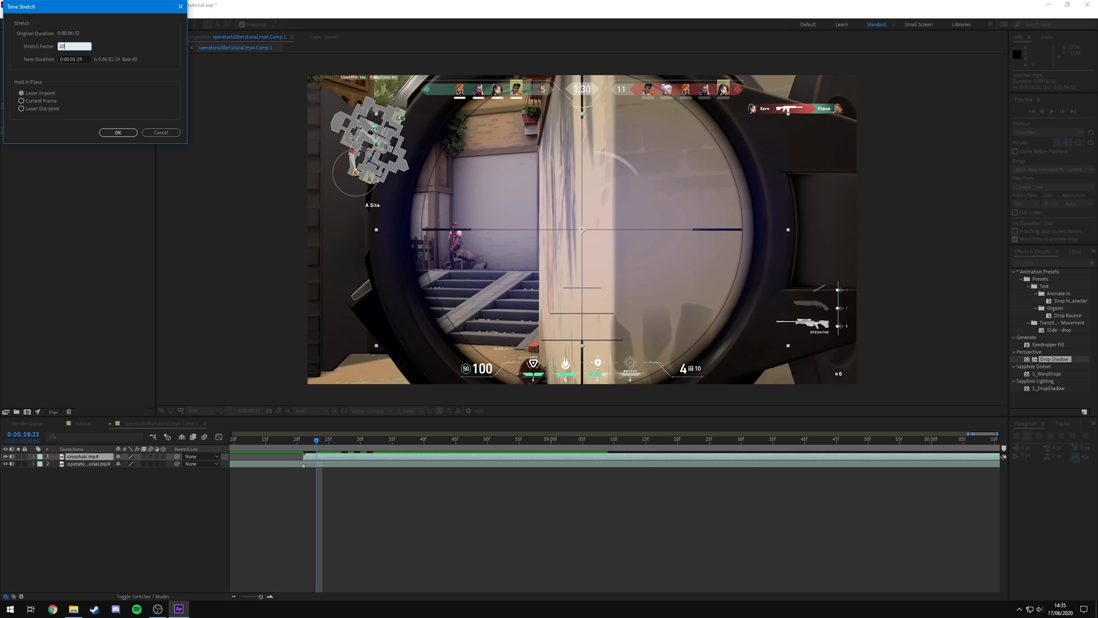
click(29, 21)
click(62, 47)
click(74, 59)
click(100, 64)
click(63, 46)
drag(86, 60, 74, 60)
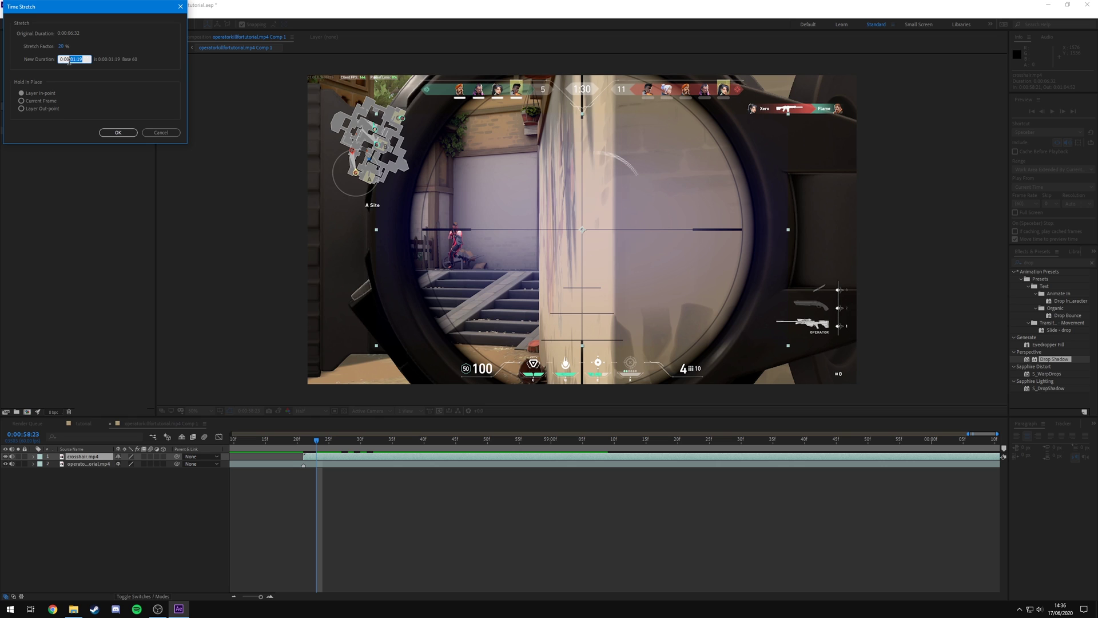
click(118, 132)
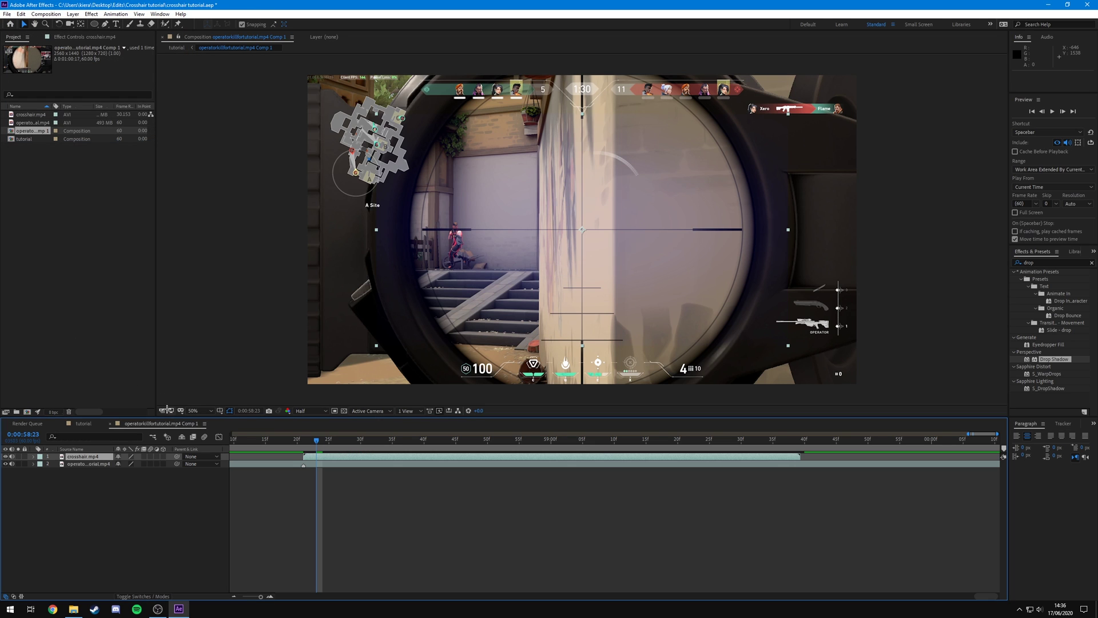
Step: Scale crosshair.mp4 uniformly up to 134% while viewing the frame at 0:00:58:32
drag(316, 443, 410, 500)
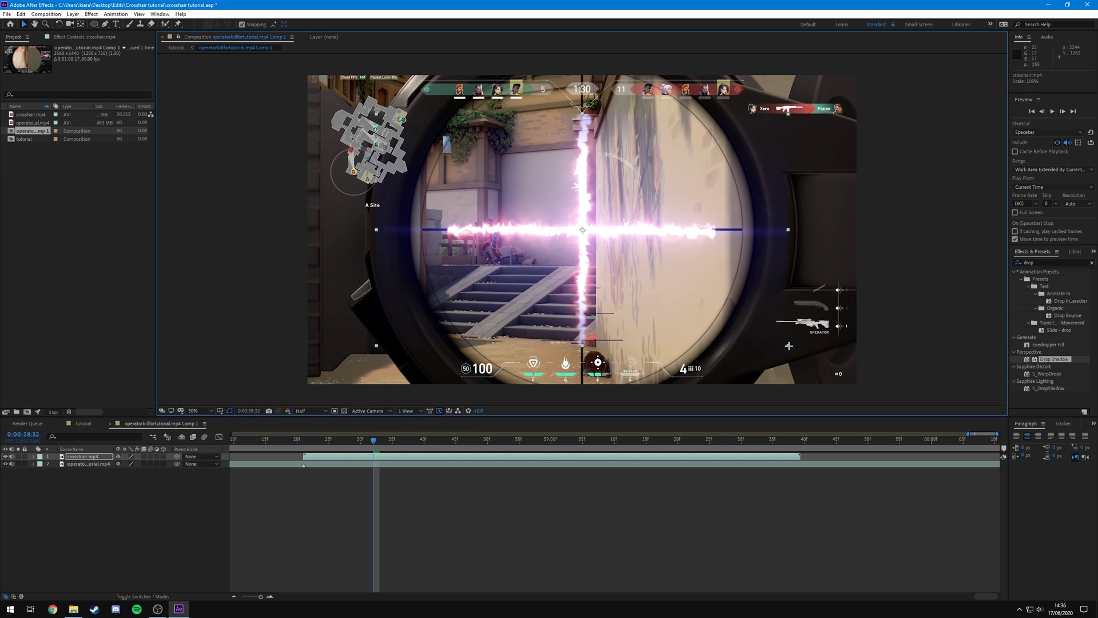
drag(789, 345, 885, 385)
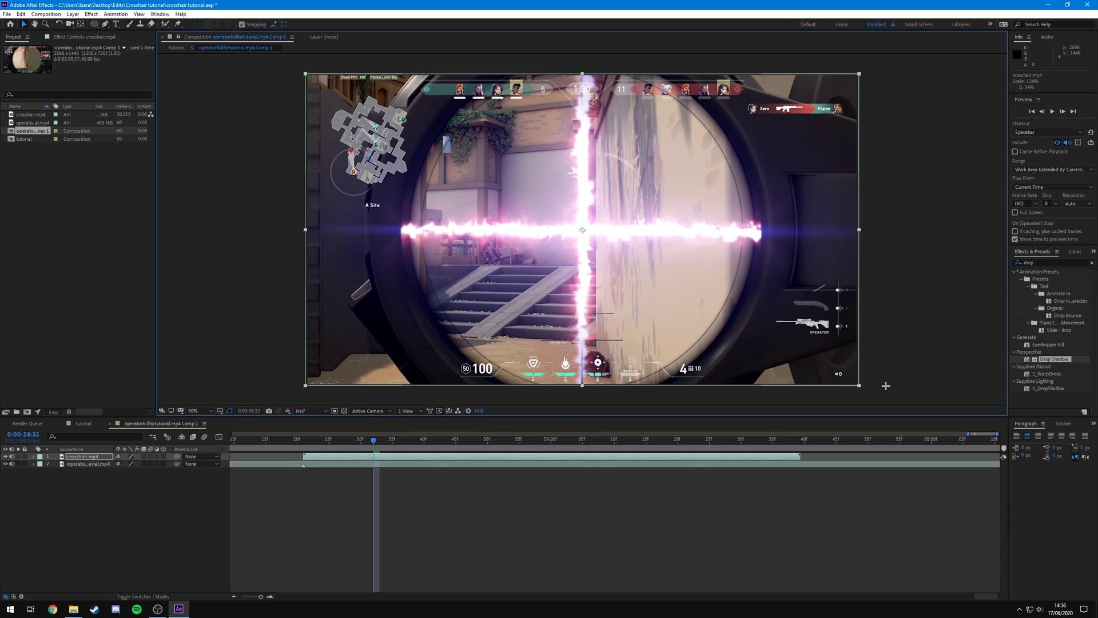
key(ctrl+z)
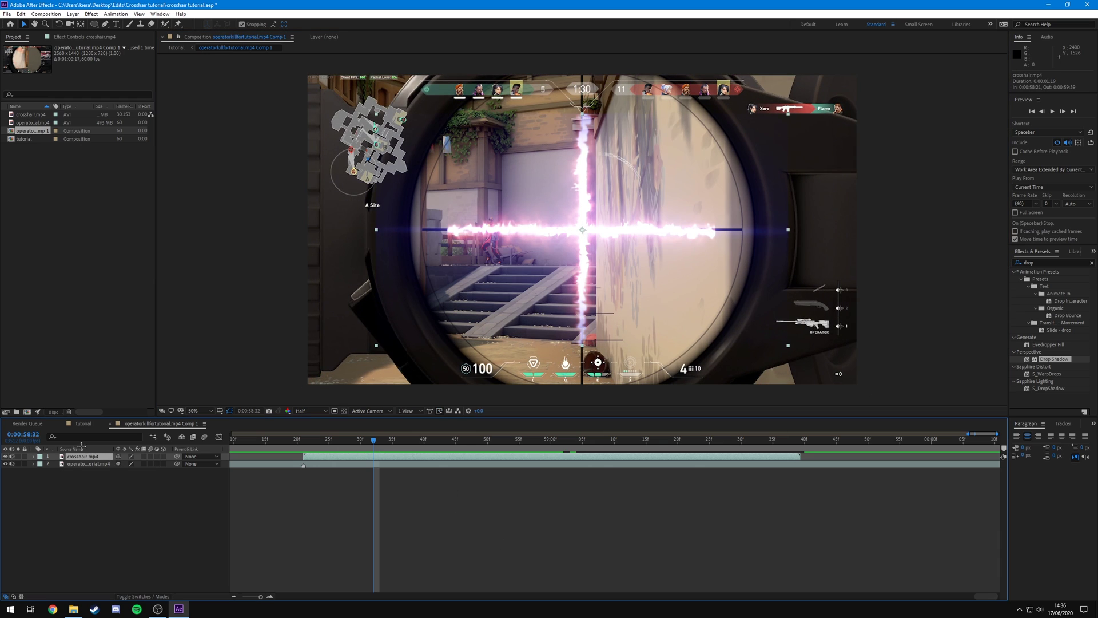
key(s)
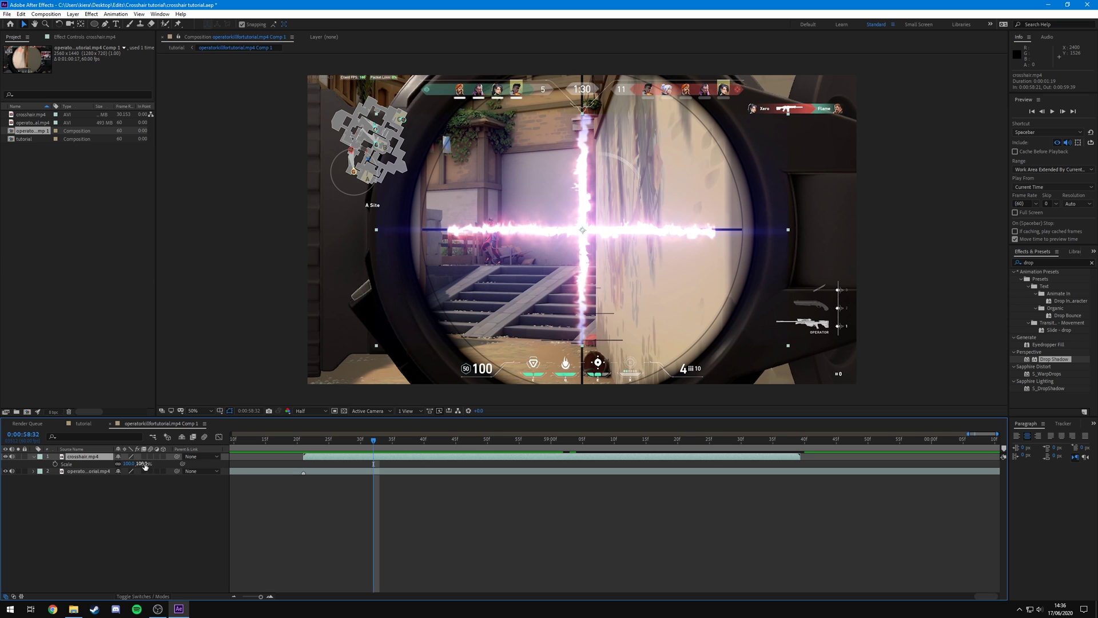
drag(144, 466, 162, 466)
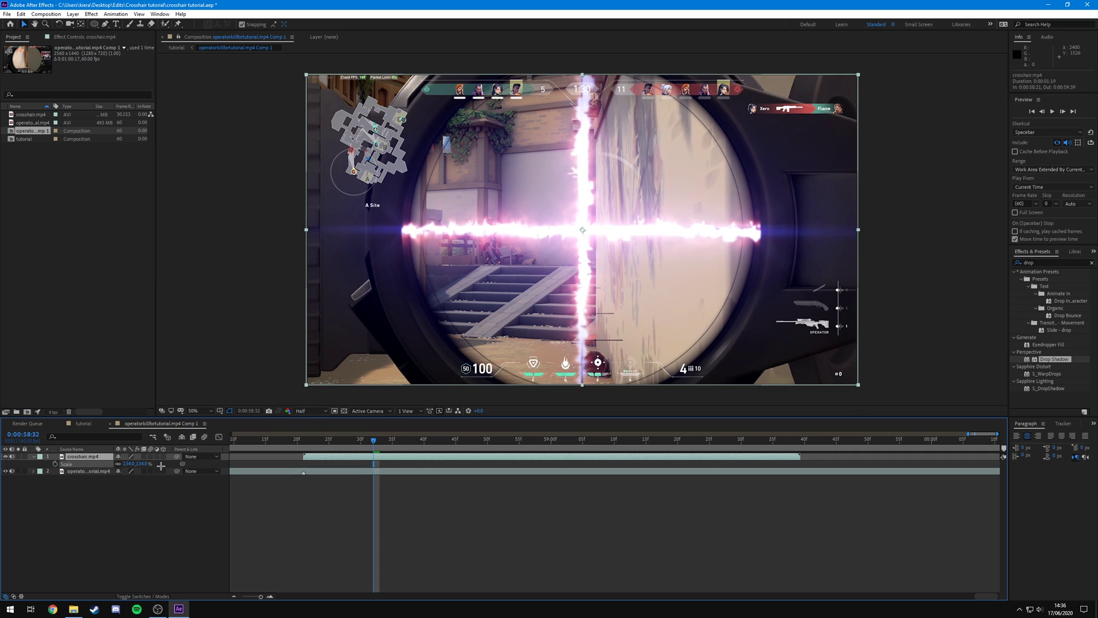
click(462, 504)
Step: Check the enlarged crosshair inside the rotating scope in the tutorial composition at 0:00:01:16
click(82, 424)
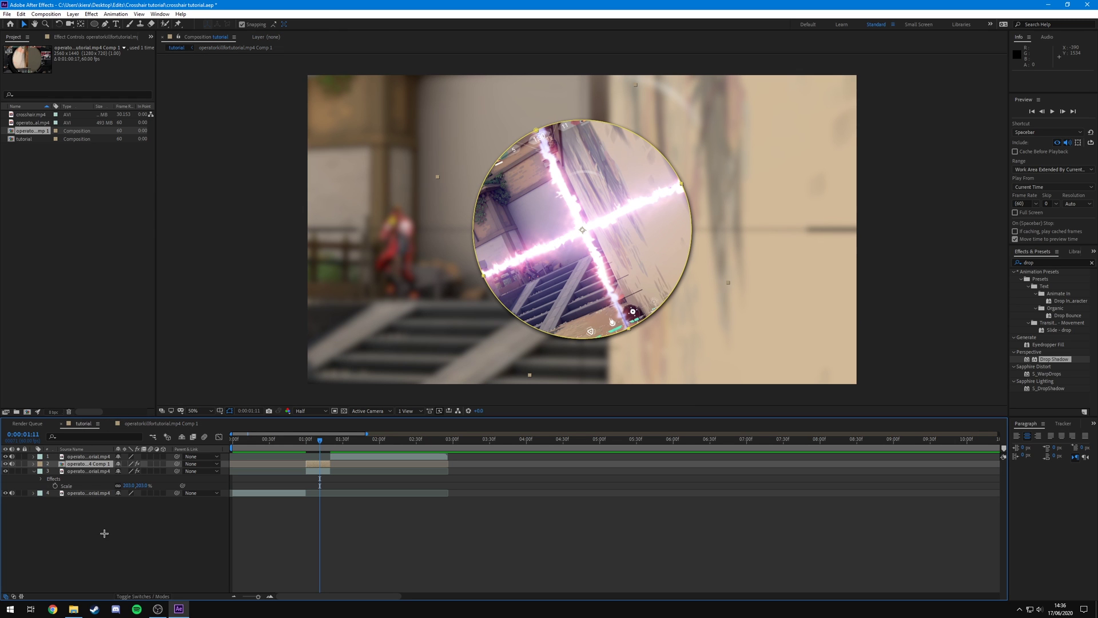
click(395, 544)
drag(319, 442, 326, 465)
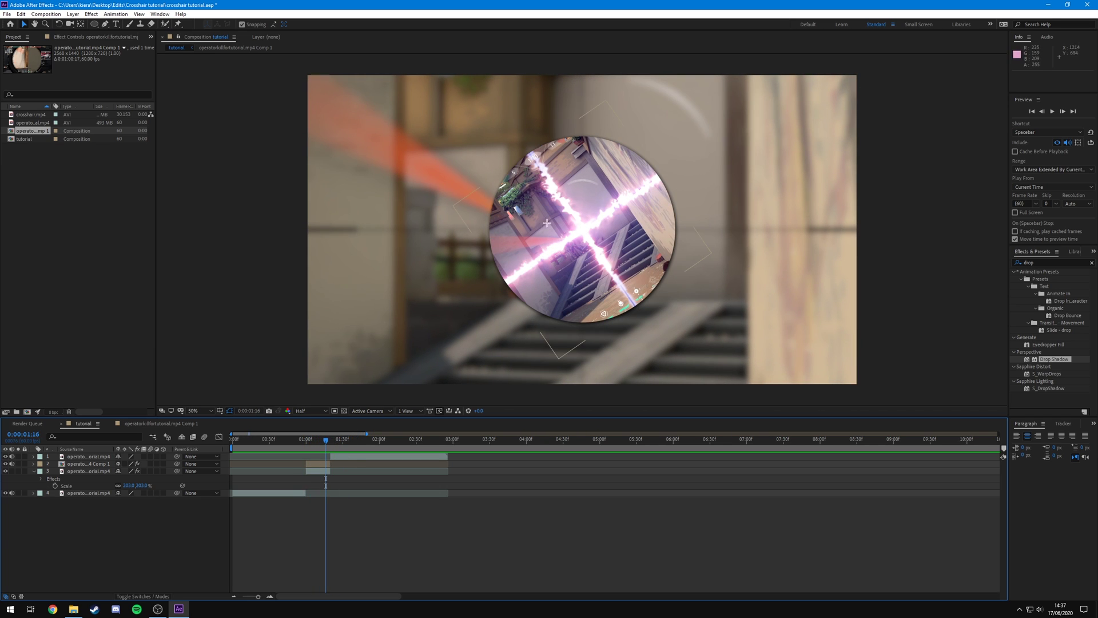
Step: Return to the scope pre-composition and apply the Hue/Saturation effect to crosshair.mp4
click(169, 424)
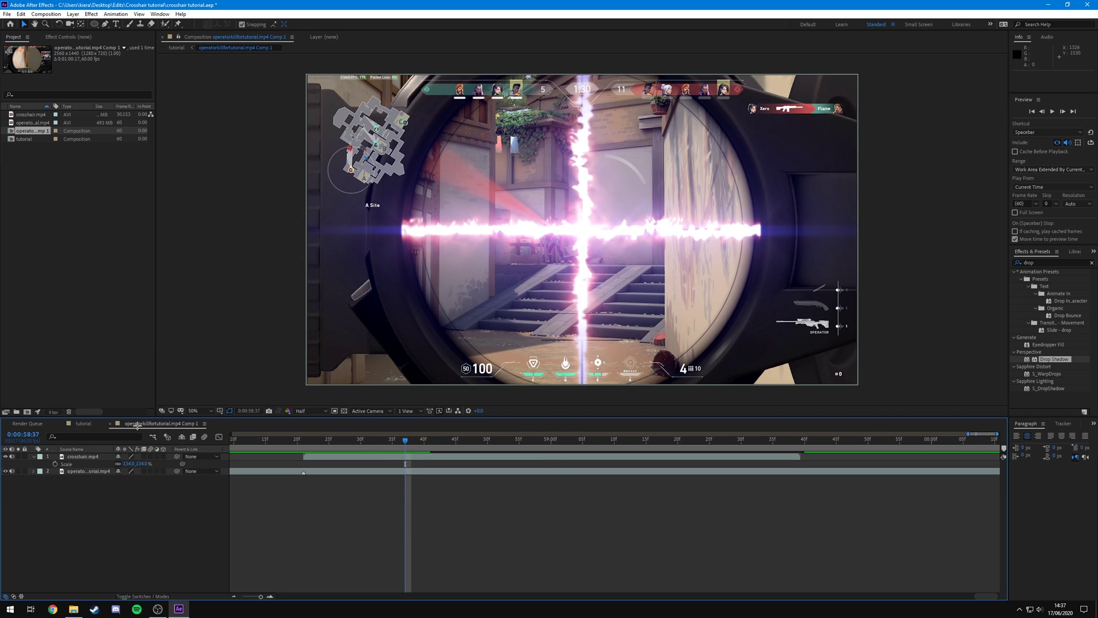
key(ctrl+5)
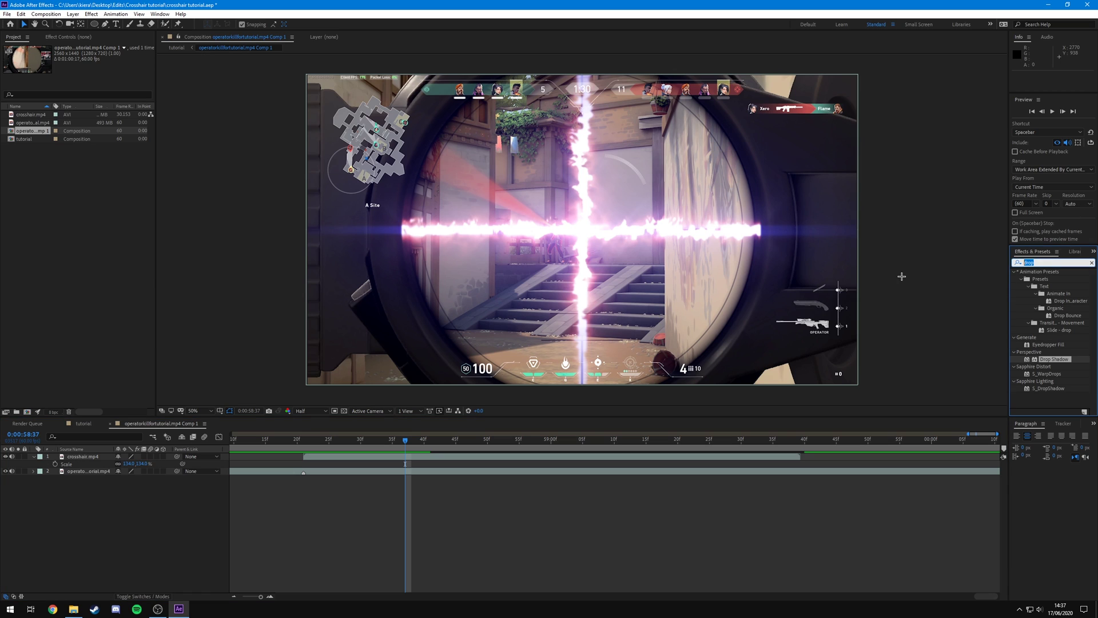
text(hie)
key(BackSpace)
key(BackSpace)
text(ue)
drag(1056, 316, 99, 461)
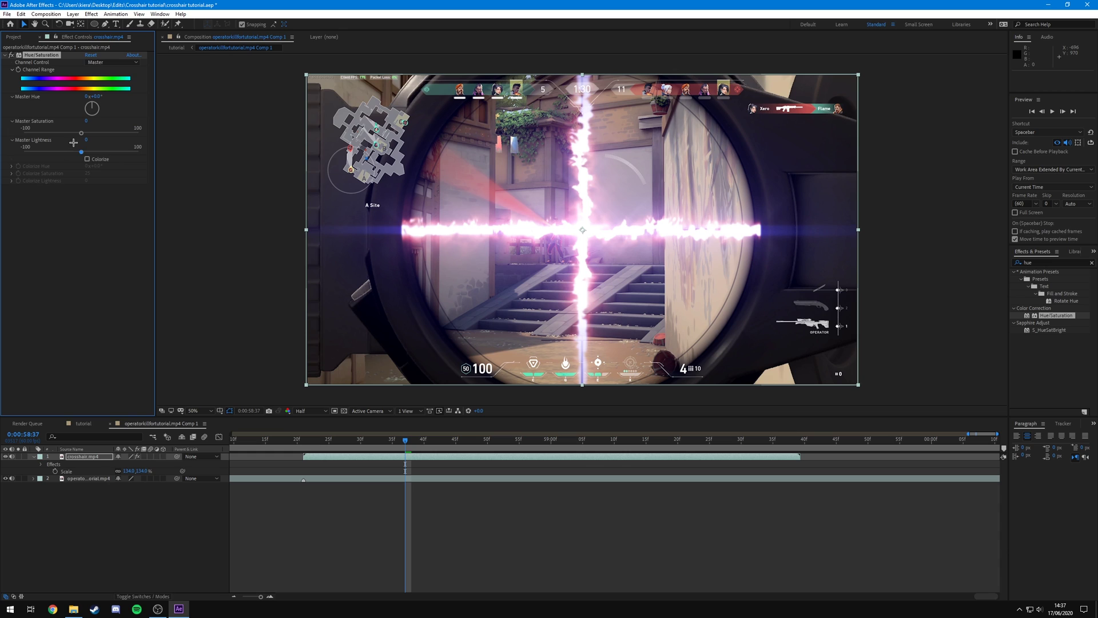
Step: Colorize the crosshair a strong red with saturation about 76, and return to the tutorial composition
click(87, 159)
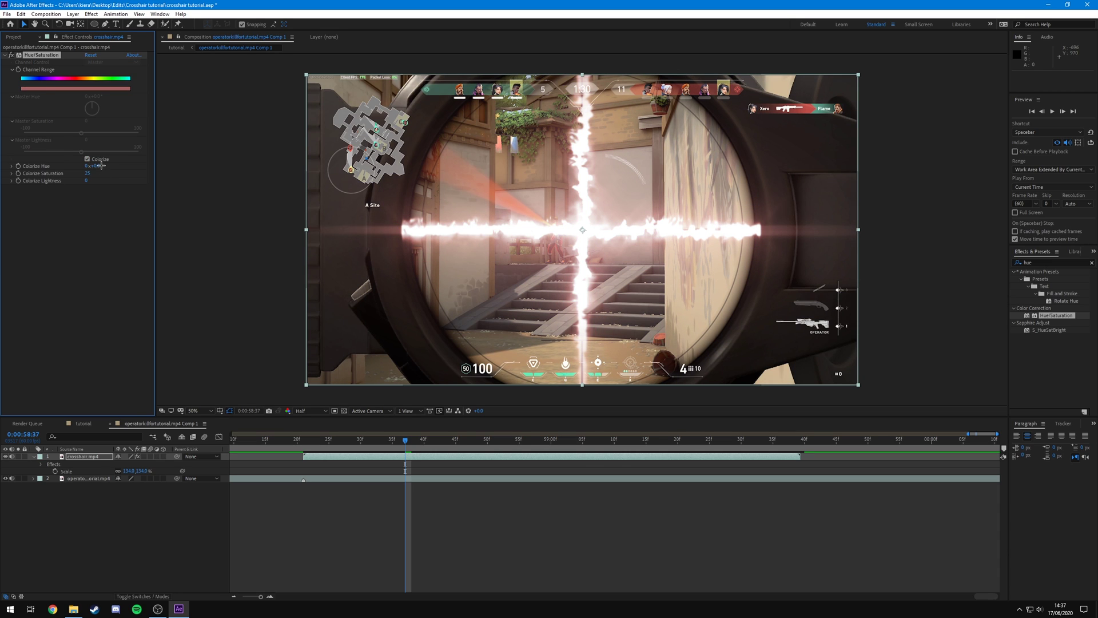
drag(97, 166, 238, 172)
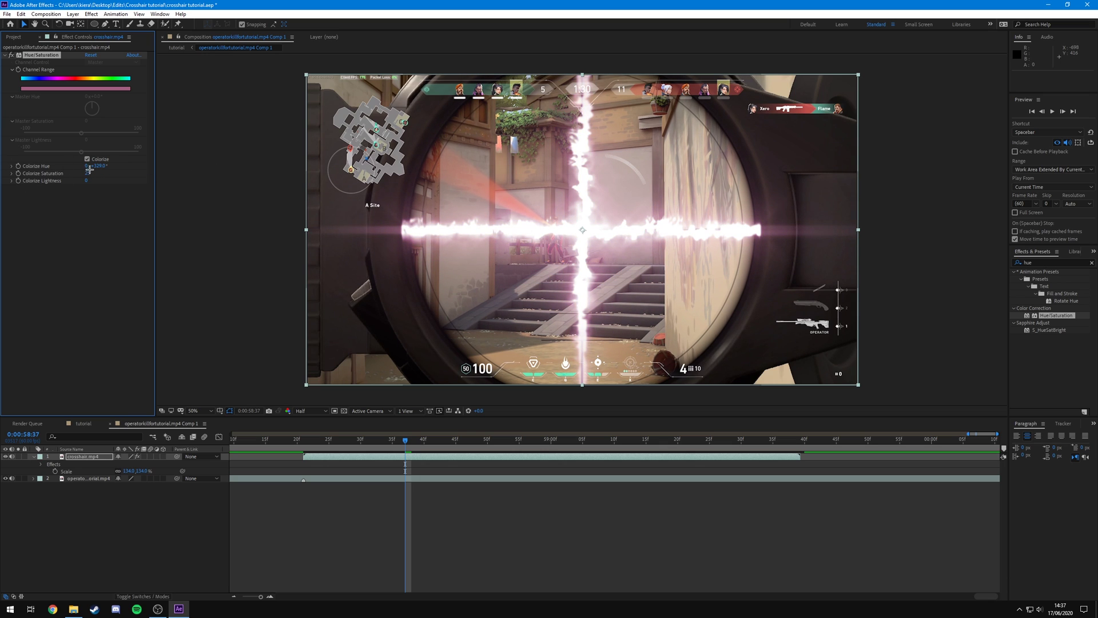
mouse_move(89, 172)
mouse_down()
mouse_move(114, 176)
mouse_move(26, 173)
mouse_move(70, 168)
mouse_up()
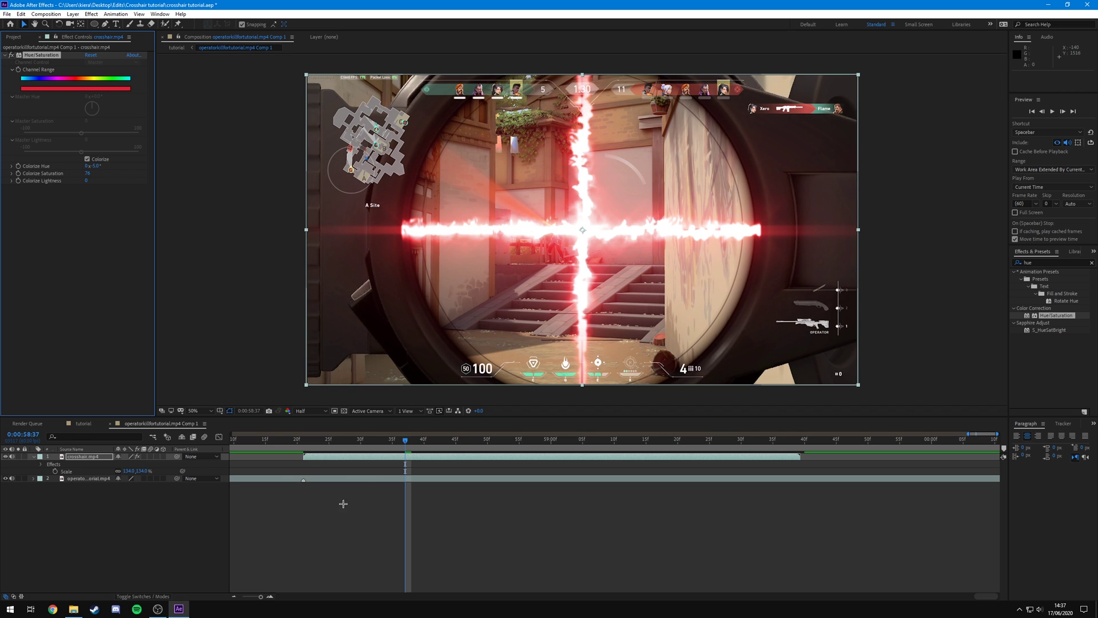
click(78, 425)
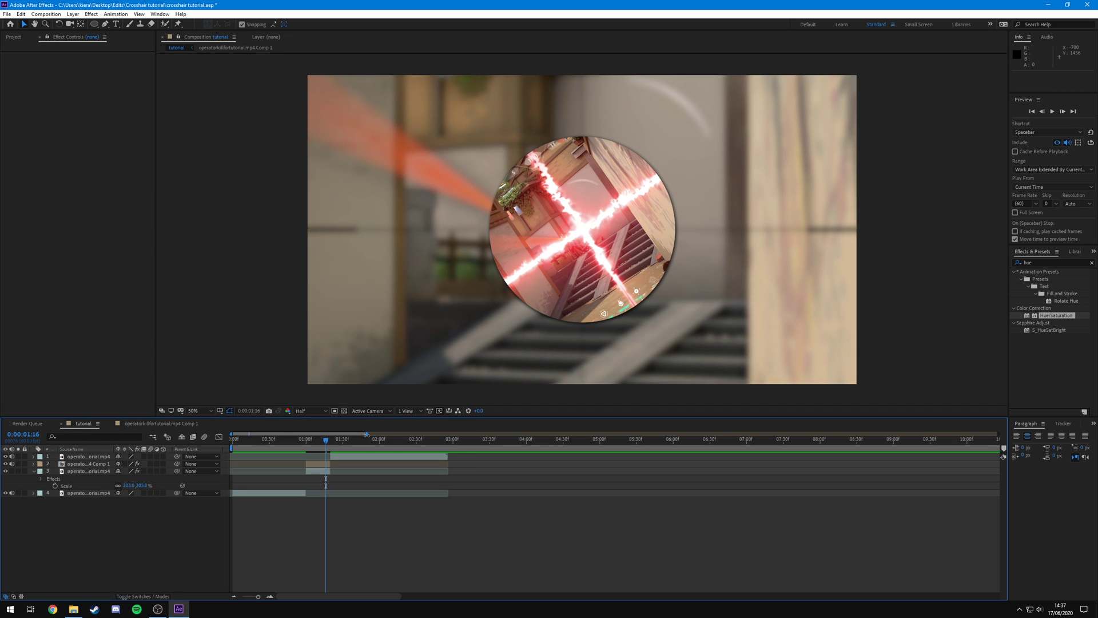
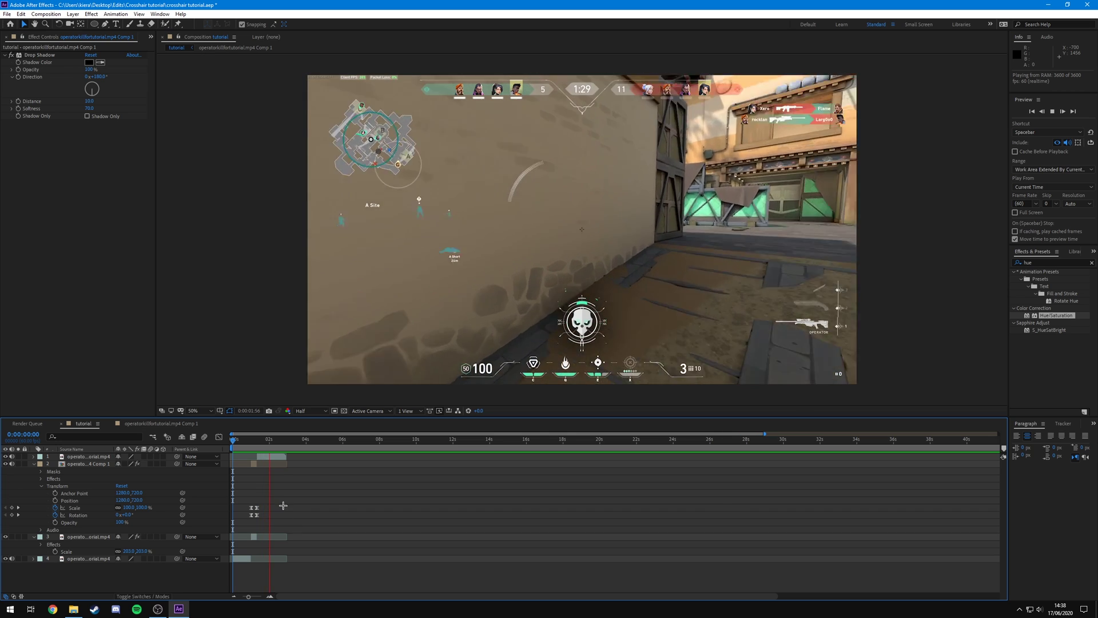
Step: Move the scope layer's middle Scale and Rotation keyframes one frame earlier to 0:00:01:18 and preview the animation
drag(276, 440, 256, 440)
key(equal)
key(equal)
key(equal)
key(equal)
key(equal)
key(equal)
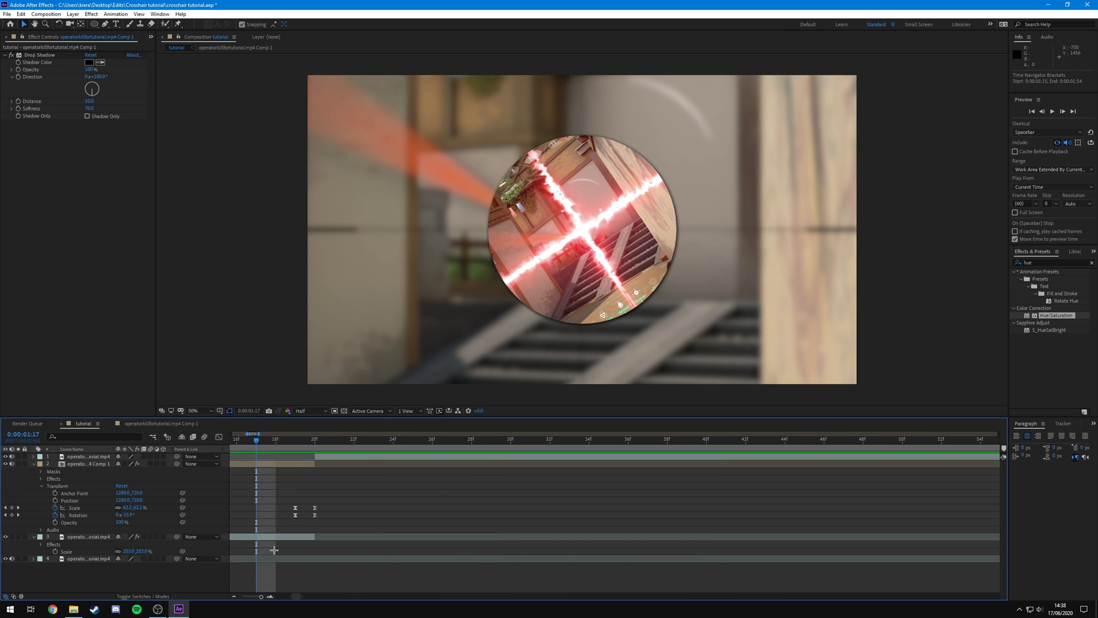
mouse_move(292, 505)
mouse_down()
mouse_move(301, 518)
mouse_move(276, 509)
mouse_up()
key(minus)
key(minus)
key(minus)
key(minus)
key(minus)
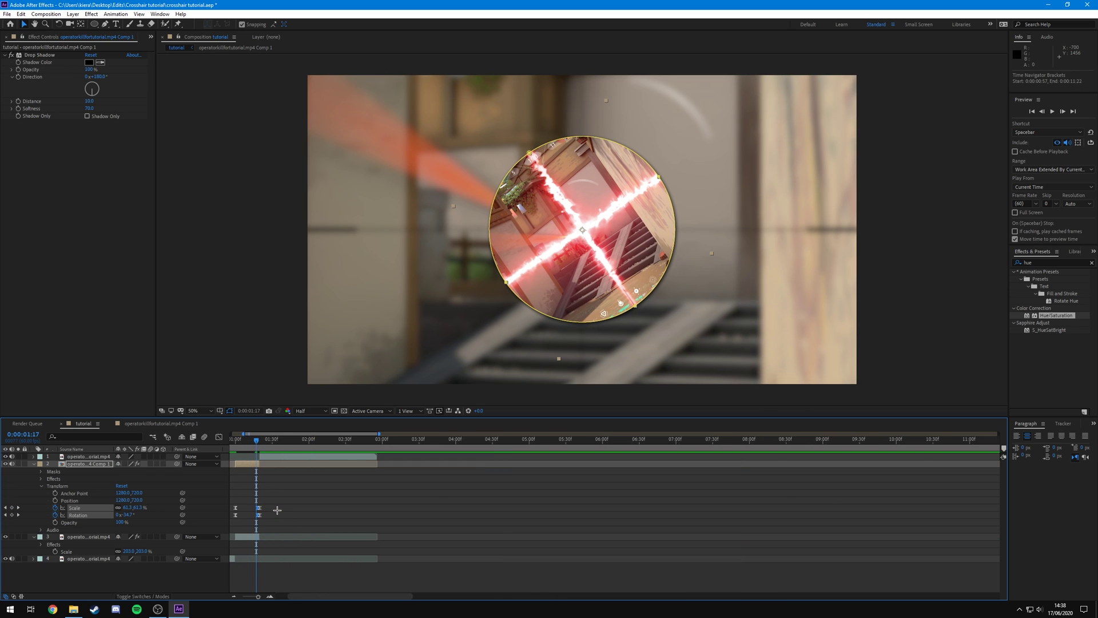
key(space)
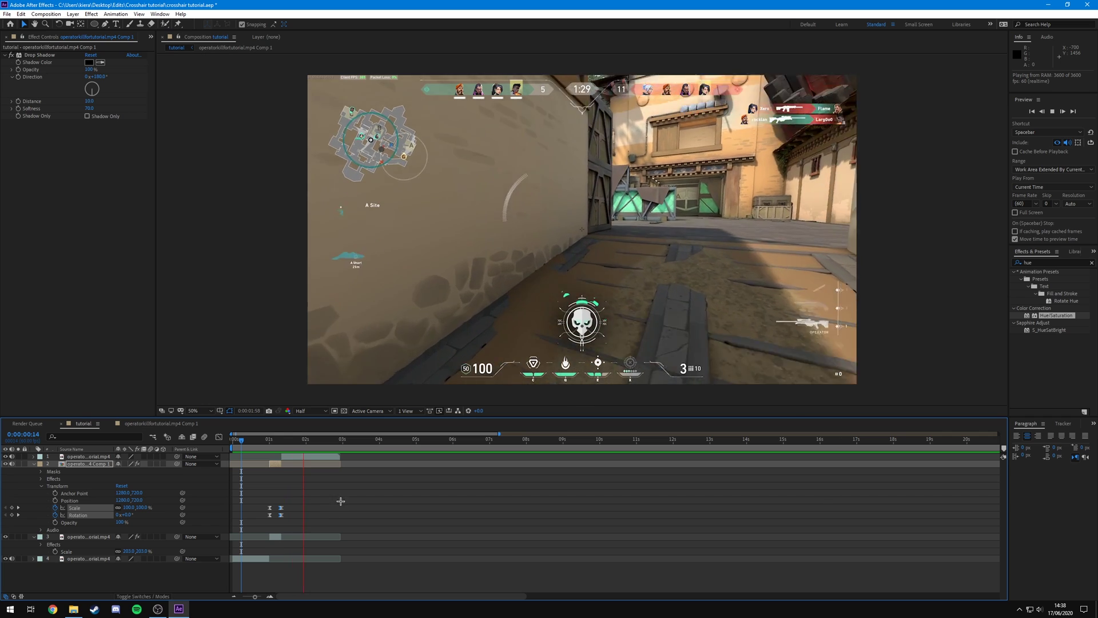
Step: Try moving the middle Scale and Rotation keyframes to roughly halfway through the scope layer, preview the animation, and undo the move
click(280, 447)
drag(279, 447, 294, 475)
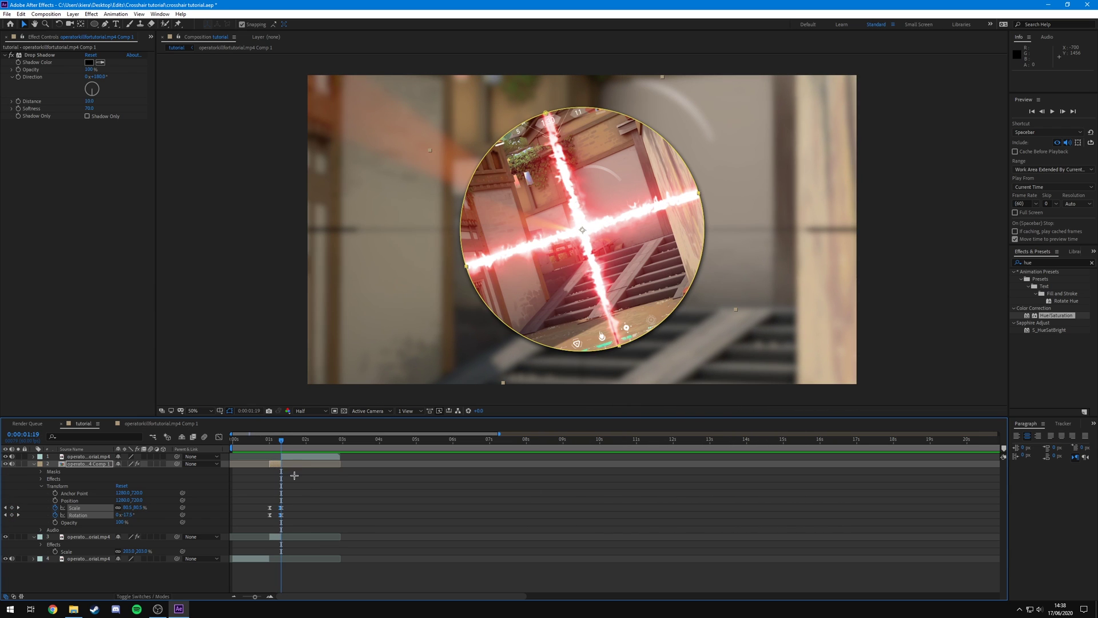
key(minus)
click(322, 497)
key(equal)
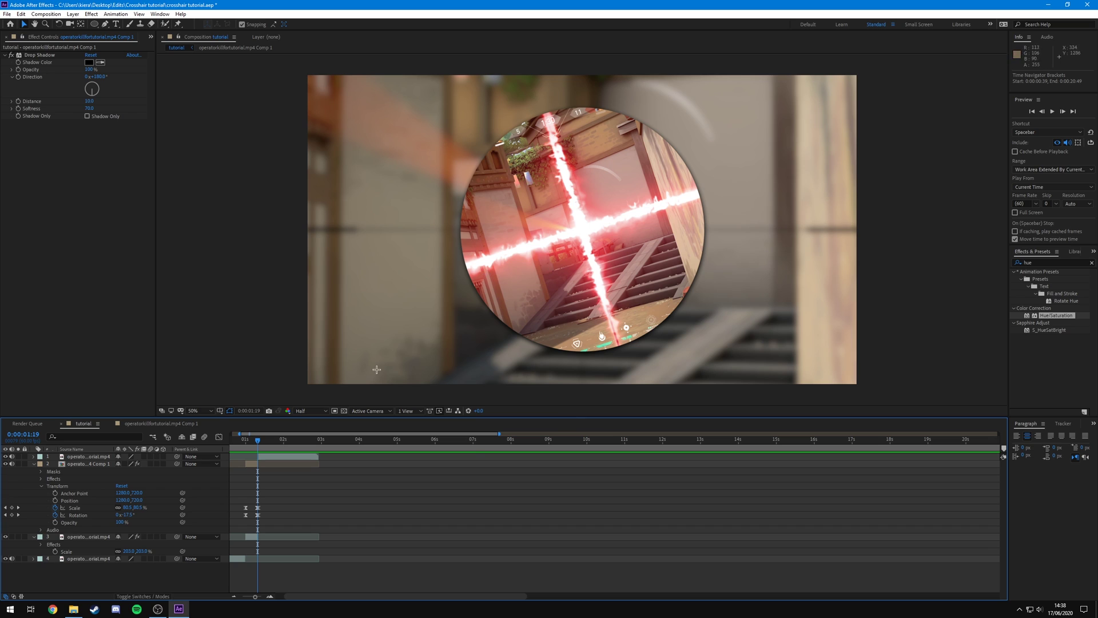
drag(324, 596, 305, 595)
key(equal)
key(equal)
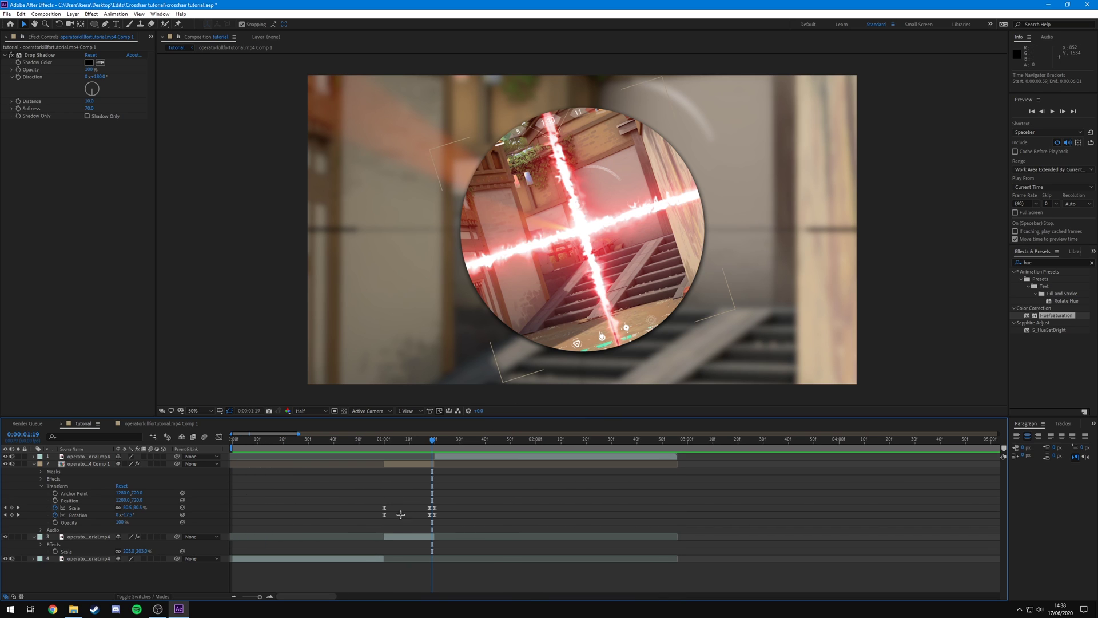
mouse_move(419, 495)
mouse_down()
mouse_move(430, 522)
mouse_move(407, 508)
mouse_up()
drag(426, 442, 343, 443)
key(minus)
key(minus)
key(space)
key(space)
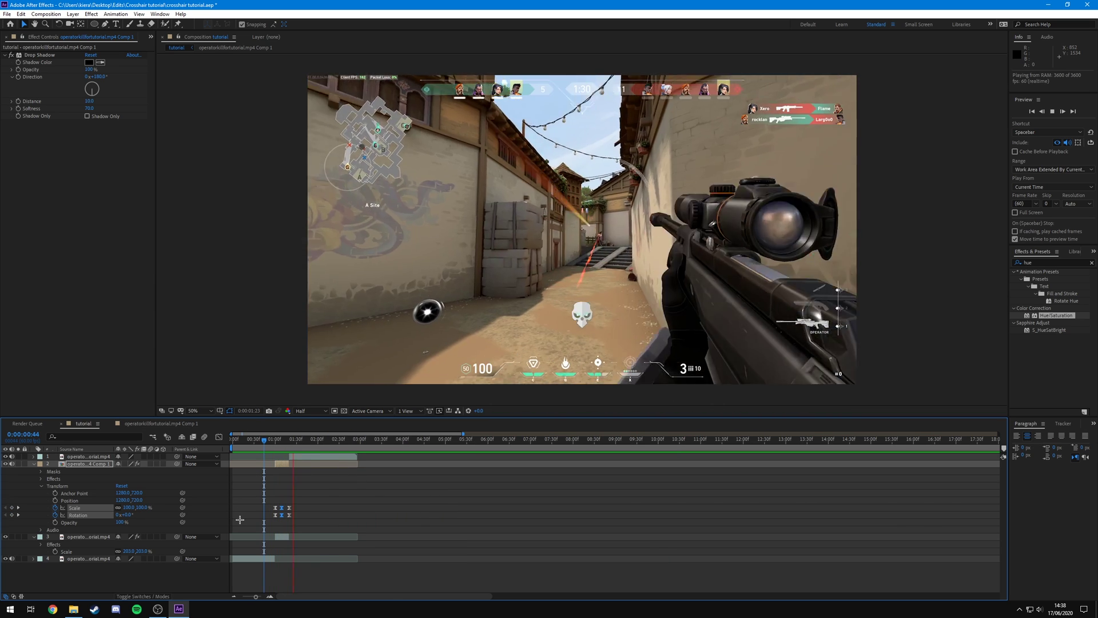
key(ctrl+z)
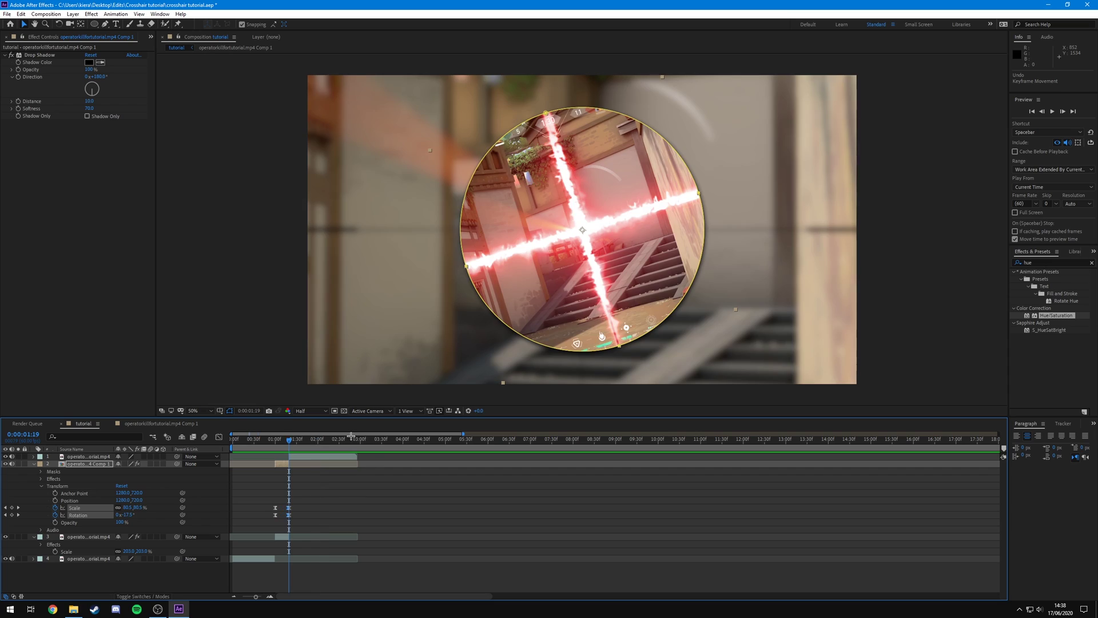
Step: Preview the scope transition from near the beginning and examine the crosshair around 0:00:01:11 and 0:00:01:07
key(space)
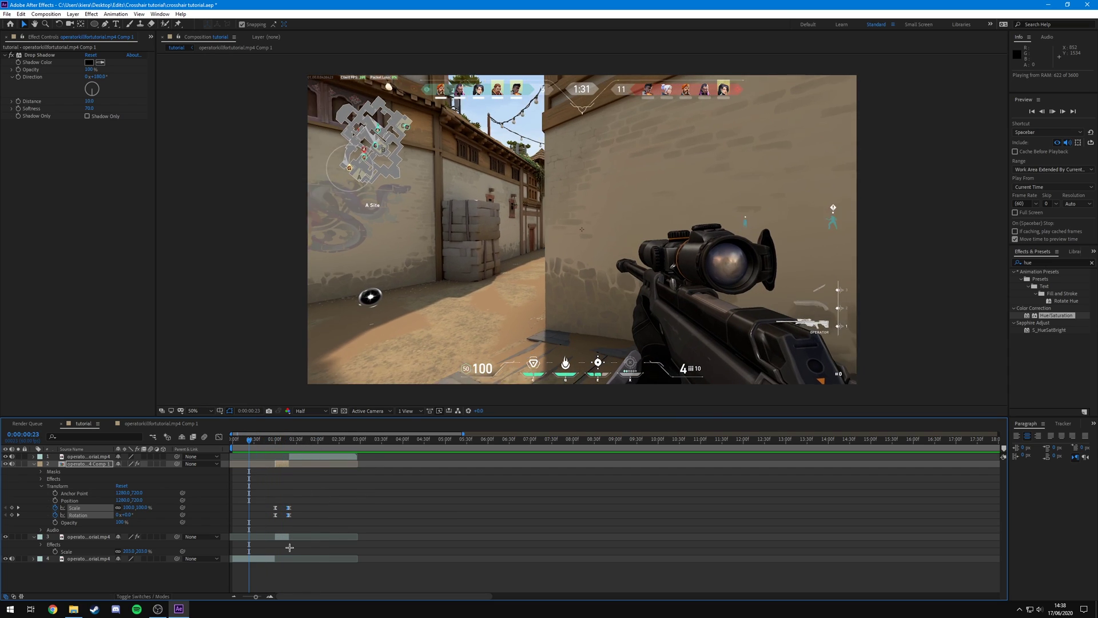
key(space)
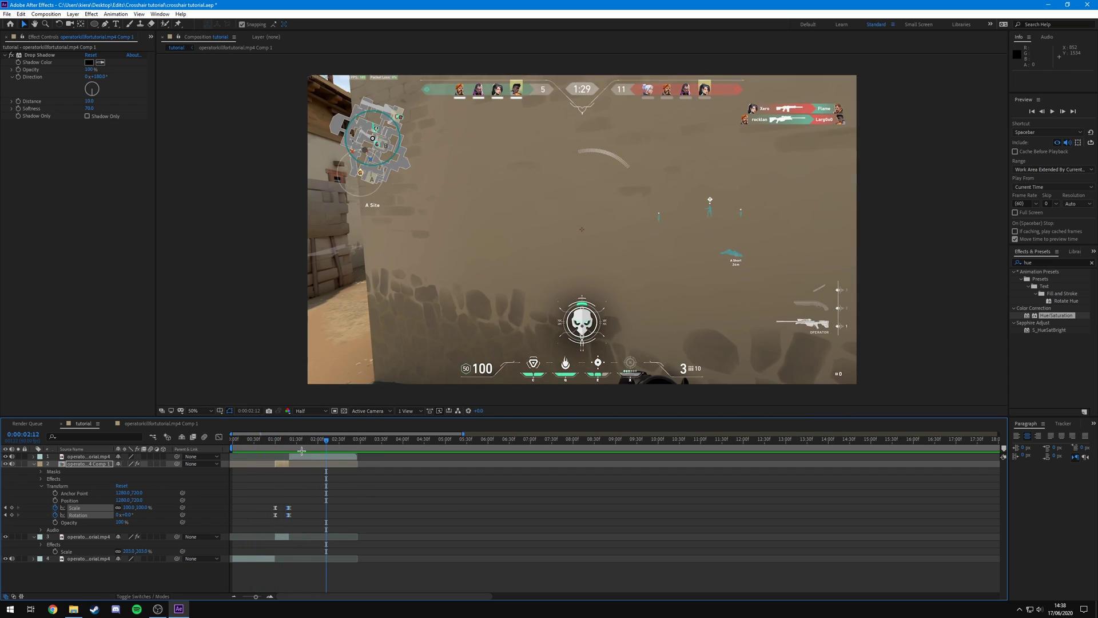
mouse_move(267, 442)
mouse_down()
mouse_move(294, 448)
mouse_move(274, 447)
mouse_move(284, 446)
mouse_up()
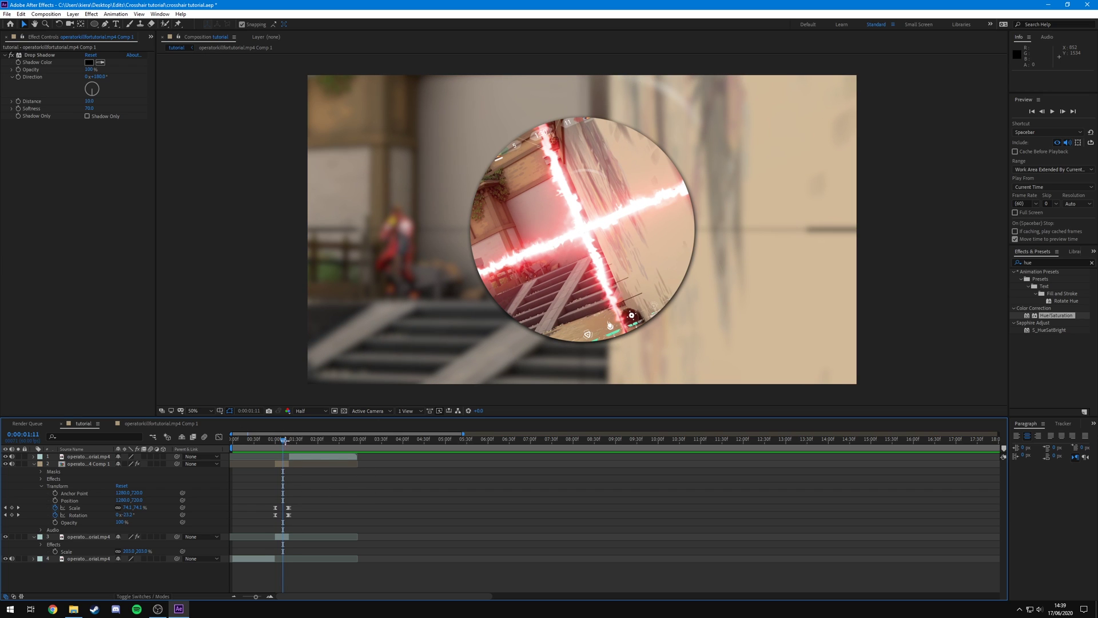
drag(283, 441, 281, 441)
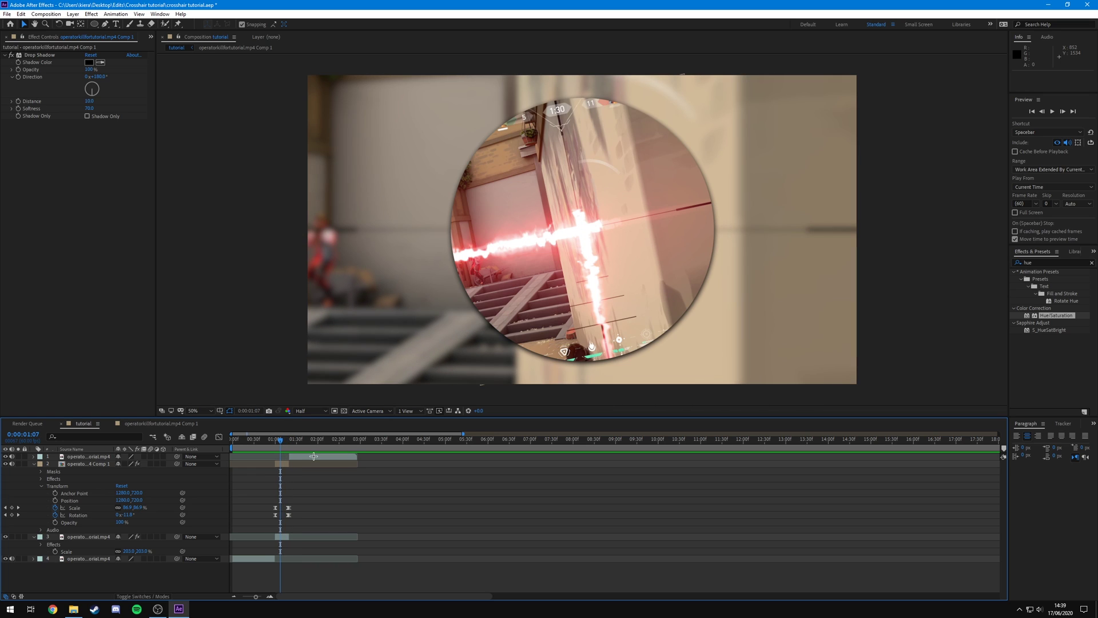